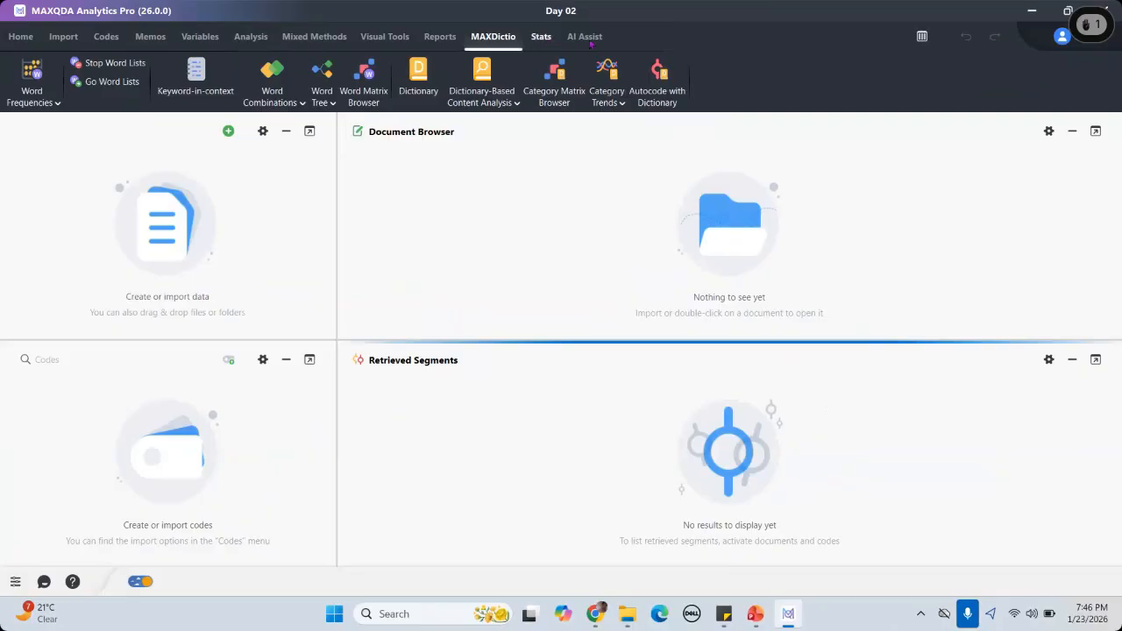
Step: Examine the file types offered for saving a copy of the Day 02 project, and cancel without saving
{"action": "left_click", "coordinate": [592, 40]}
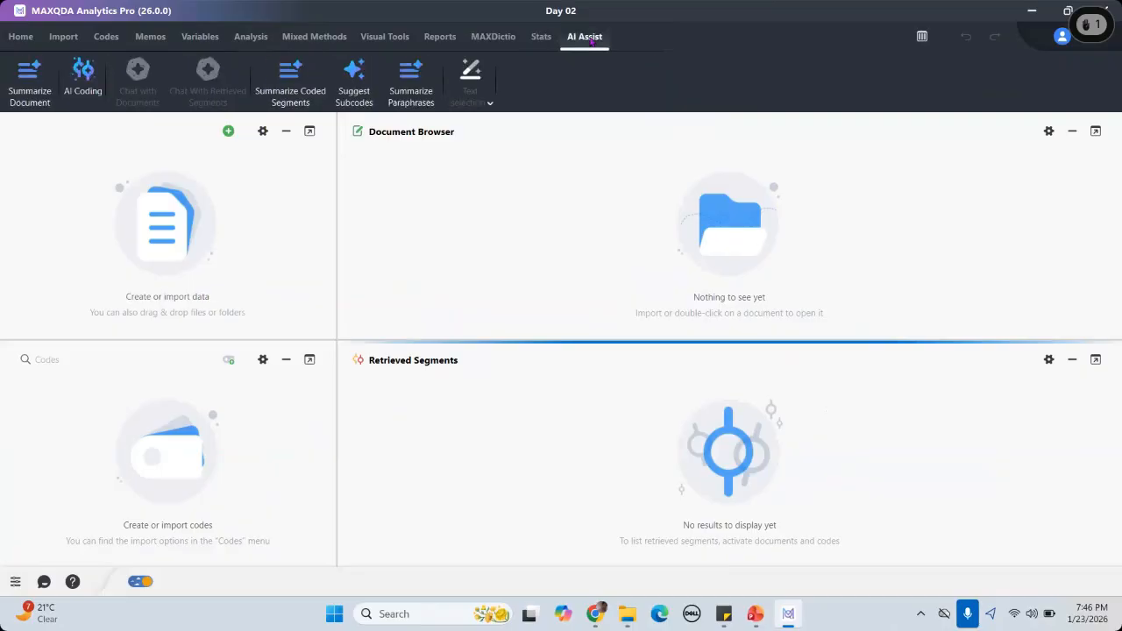
{"action": "left_click", "coordinate": [21, 38]}
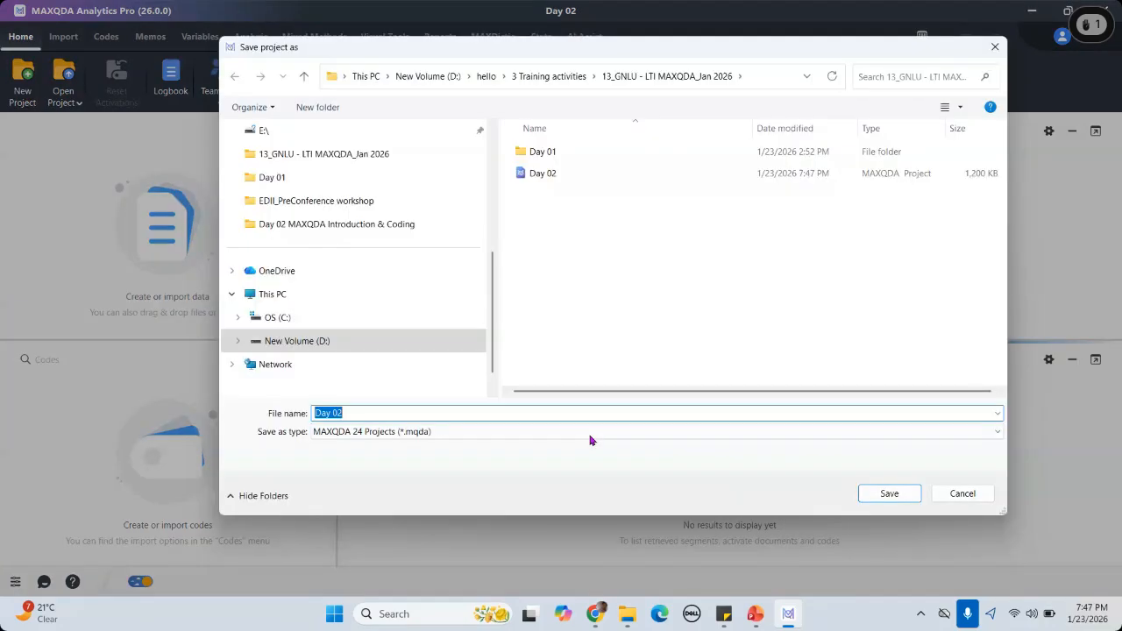
{"action": "left_click", "coordinate": [590, 435]}
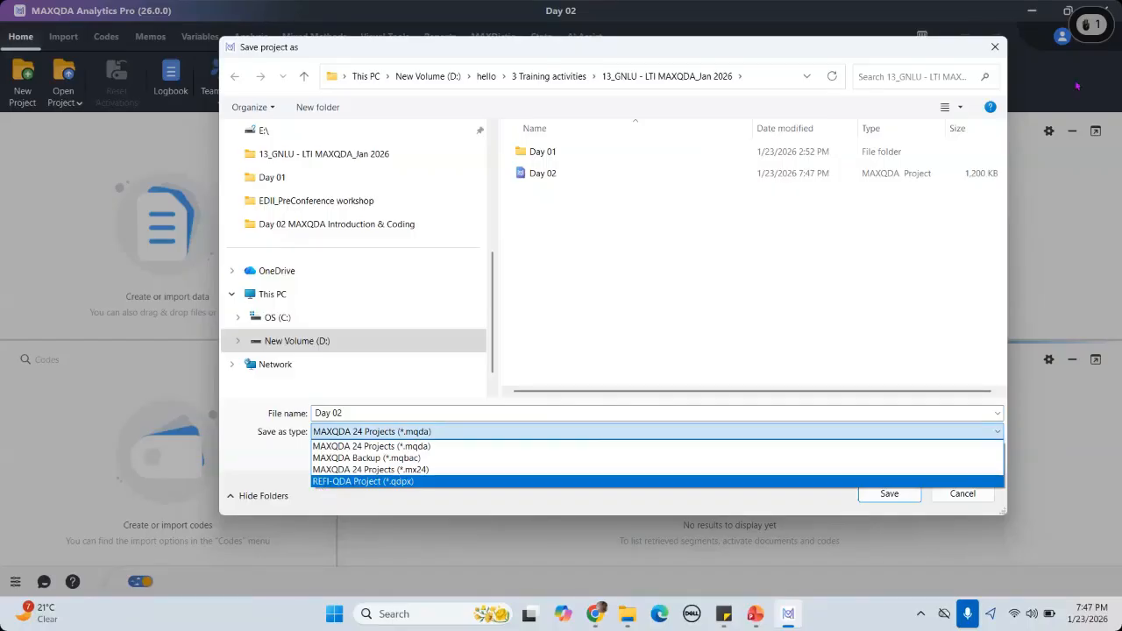
{"action": "left_click", "coordinate": [994, 50]}
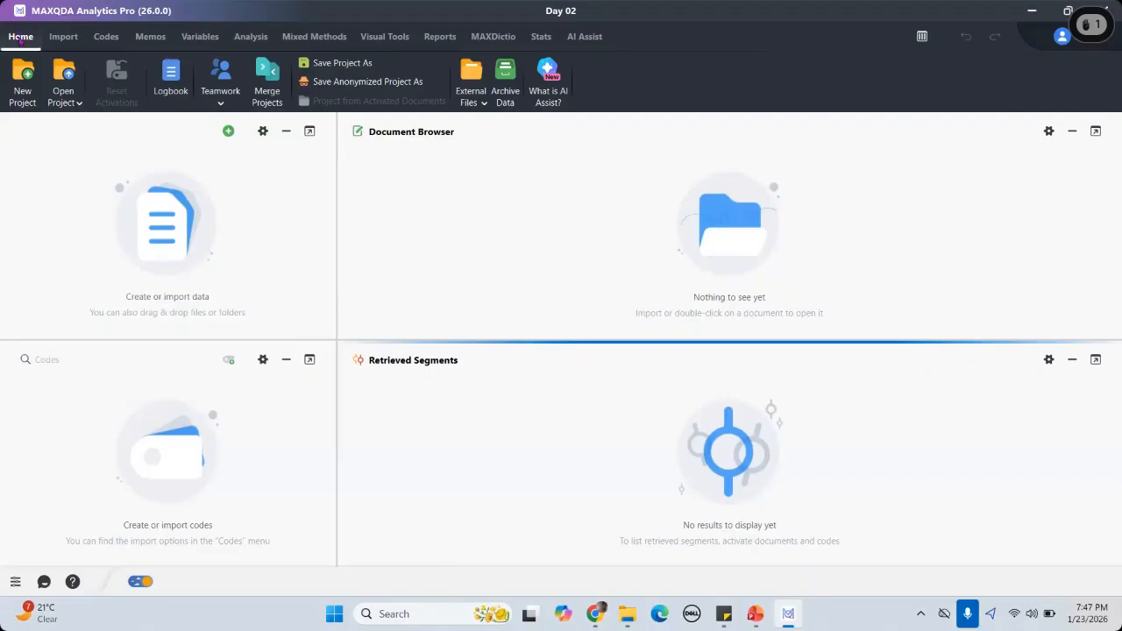
{"action": "left_click", "coordinate": [354, 69]}
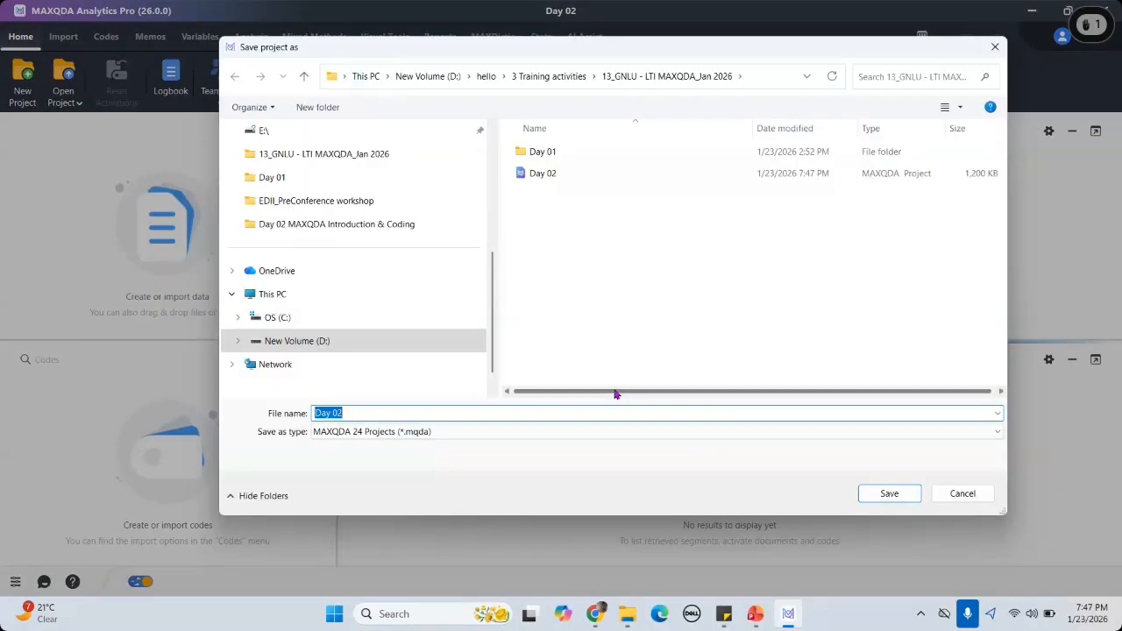
{"action": "left_click", "coordinate": [563, 431]}
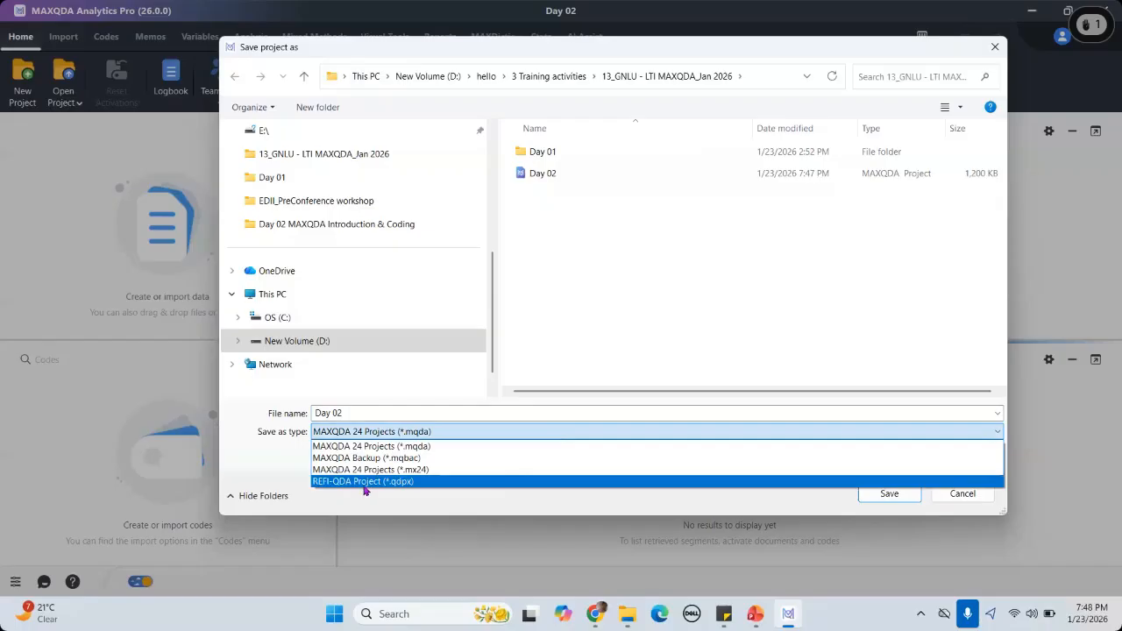
{"action": "left_click", "coordinate": [994, 48]}
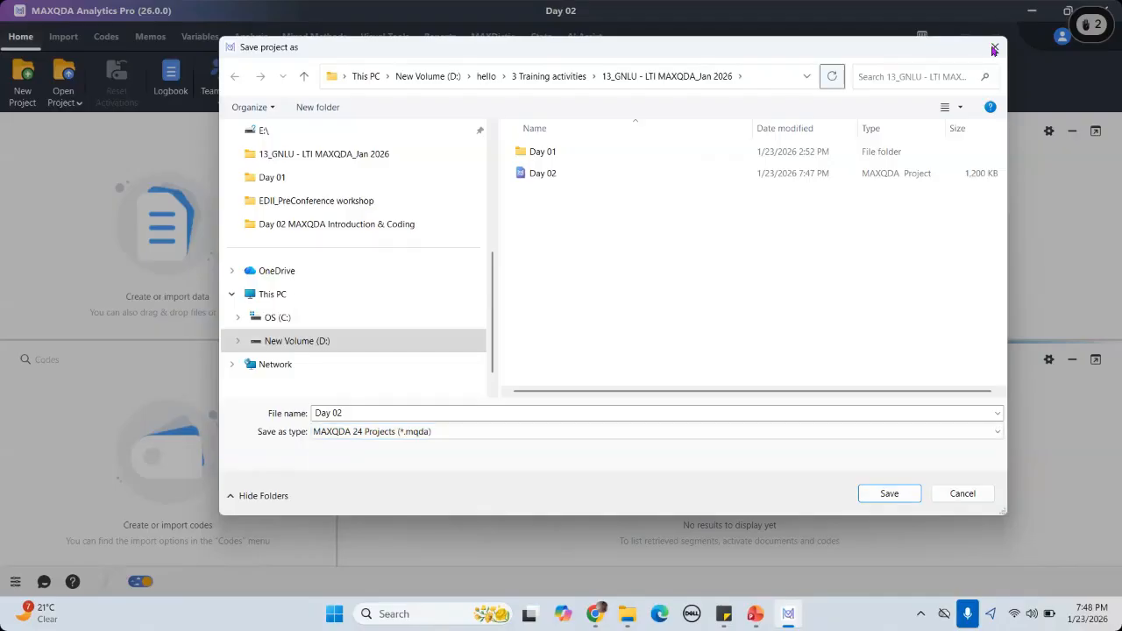
{"action": "left_click", "coordinate": [994, 48]}
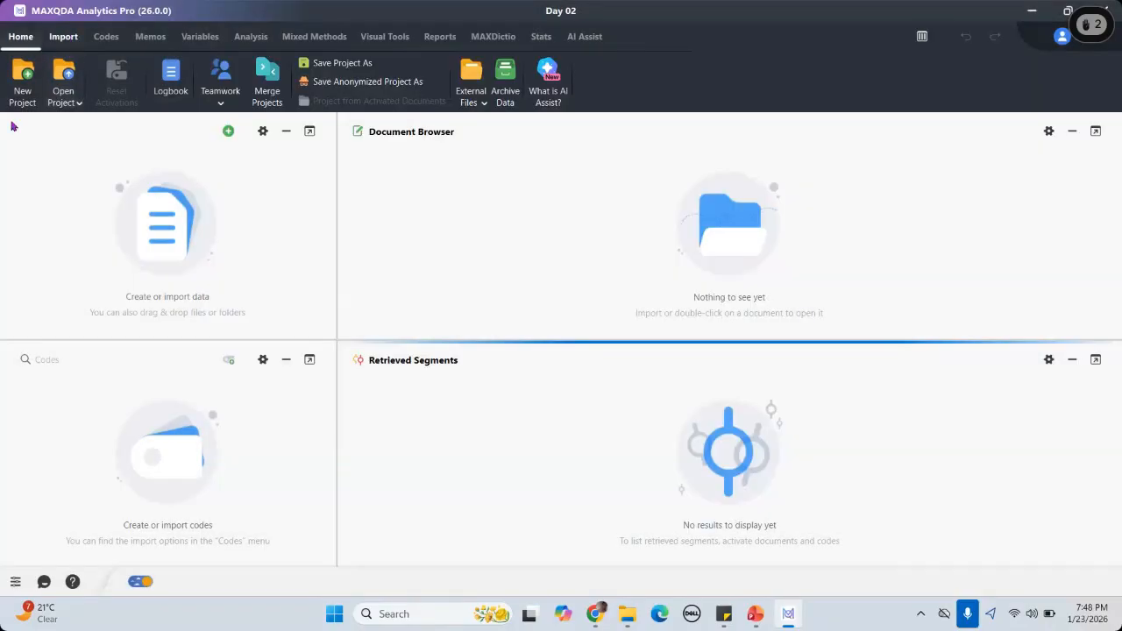
Step: Examine the import options for transcripts, focus groups, images, survey data and reference manager data, and the document creation options
{"action": "left_click", "coordinate": [63, 37]}
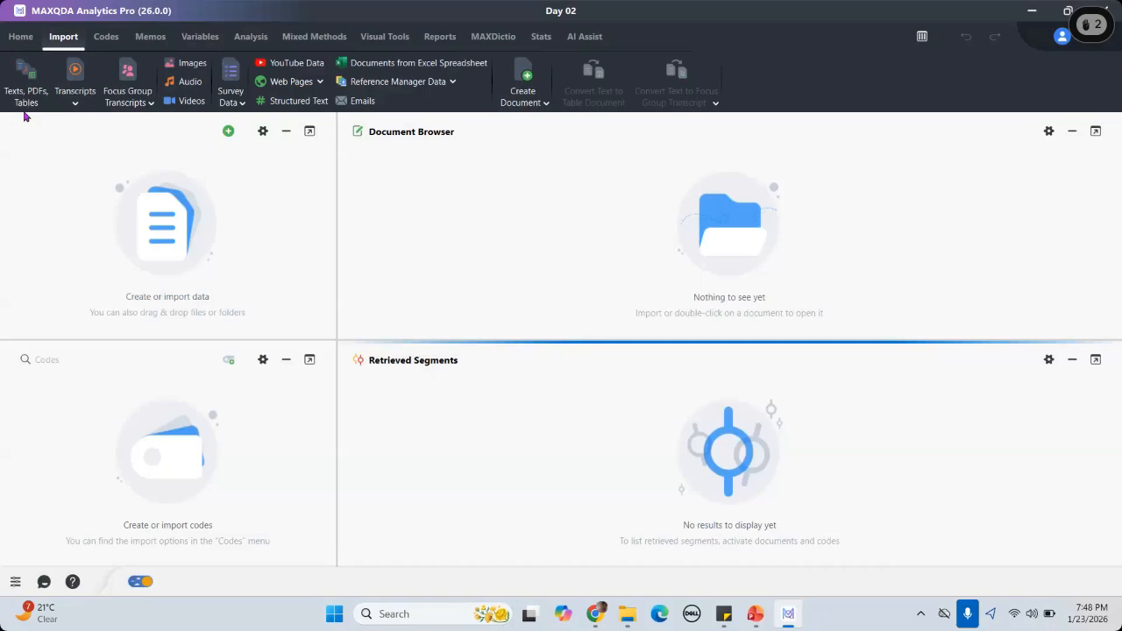
{"action": "left_click", "coordinate": [76, 104]}
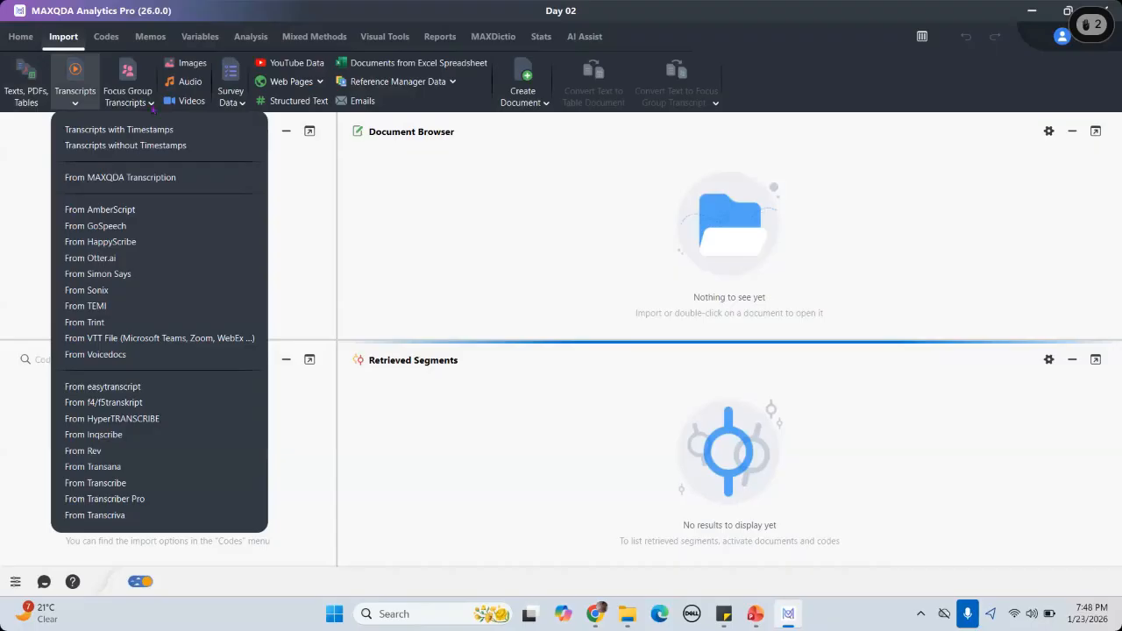
{"action": "left_click", "coordinate": [134, 94]}
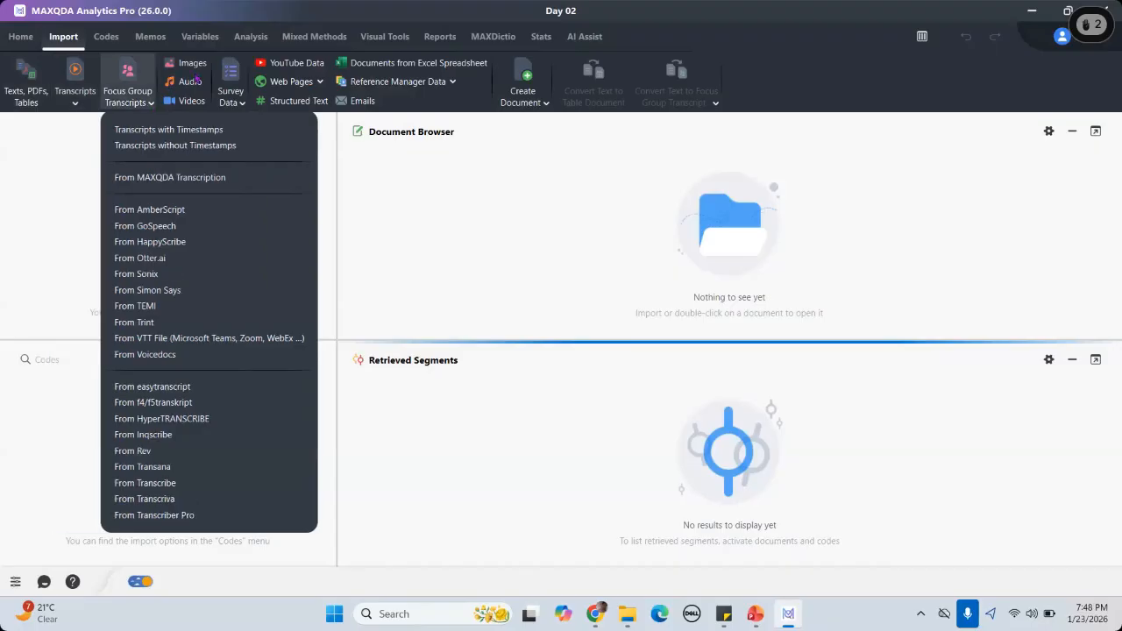
{"action": "left_click", "coordinate": [194, 65]}
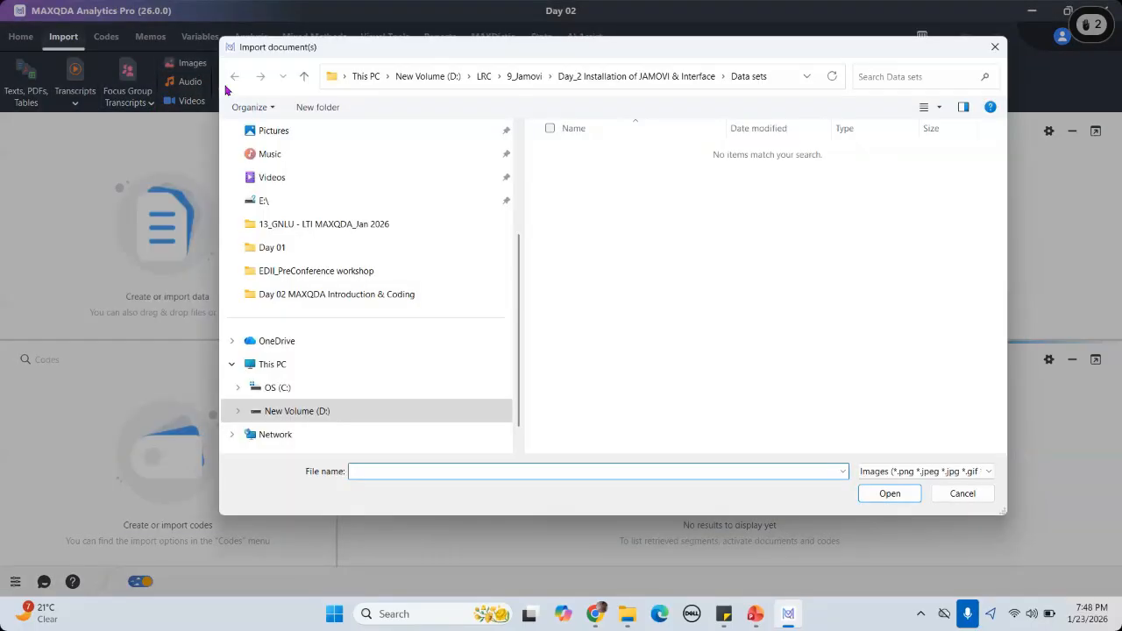
{"action": "key", "text": "Escape"}
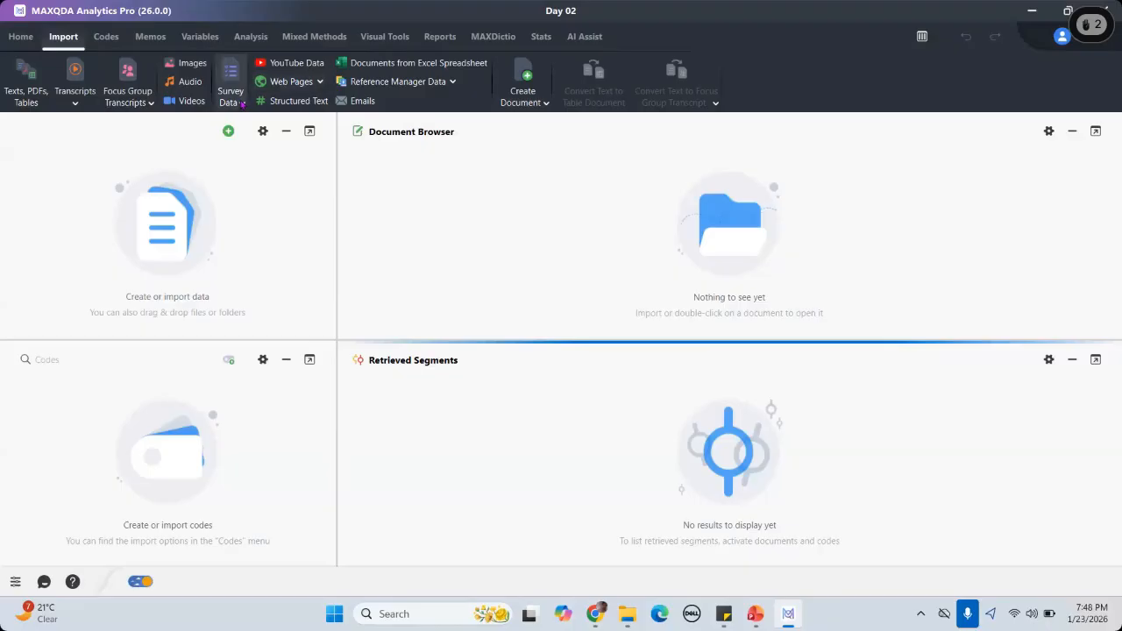
{"action": "left_click", "coordinate": [242, 104]}
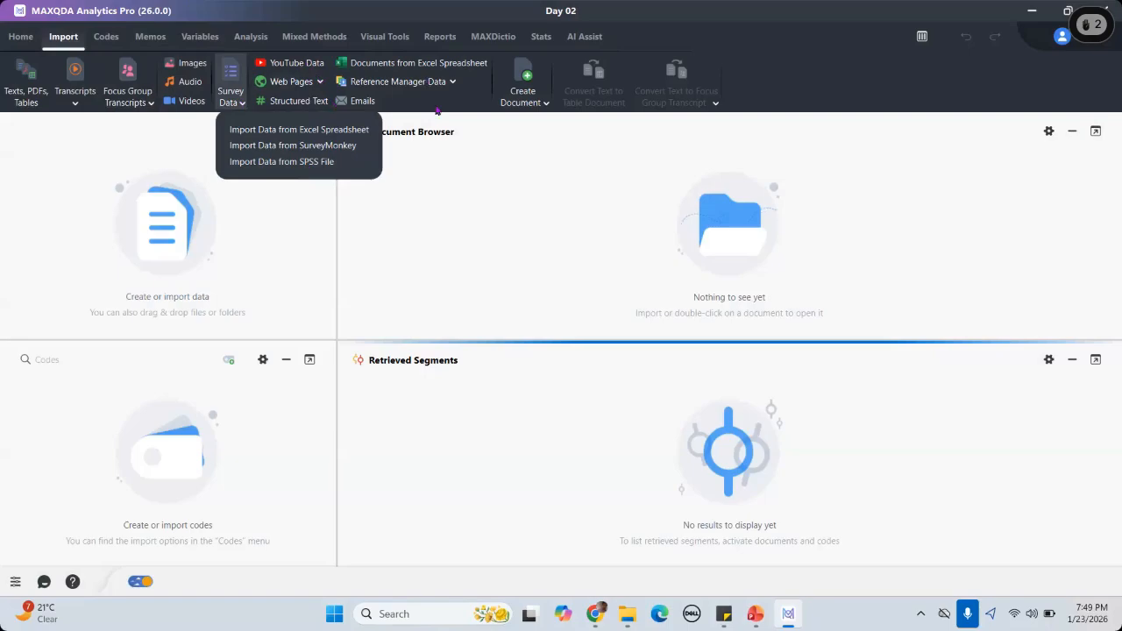
{"action": "left_click", "coordinate": [452, 82]}
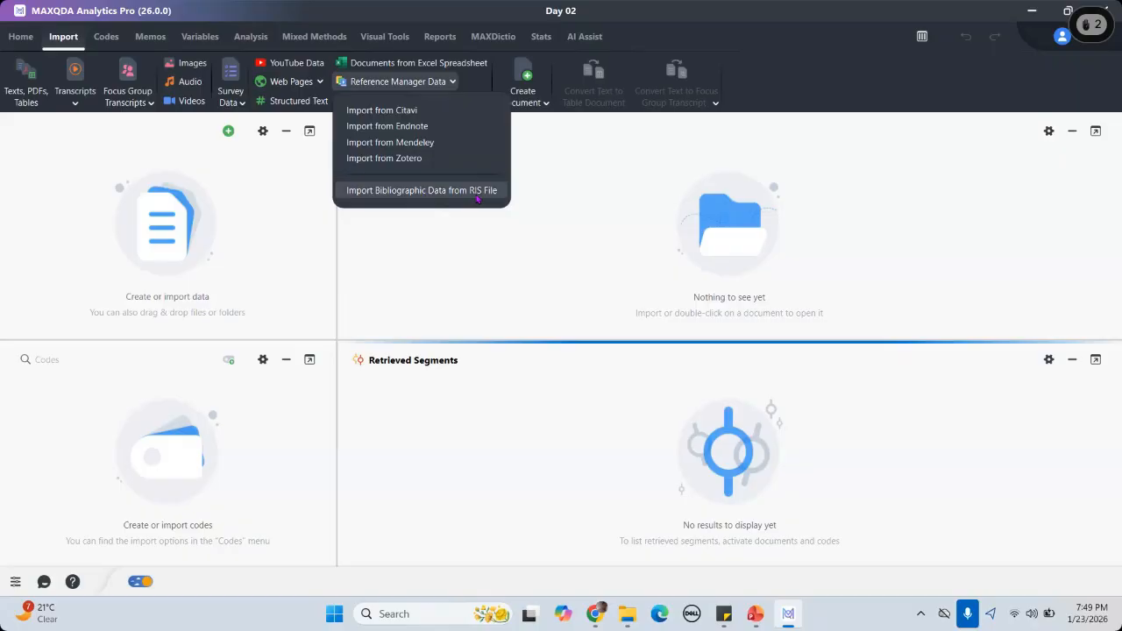
{"action": "left_click", "coordinate": [536, 208]}
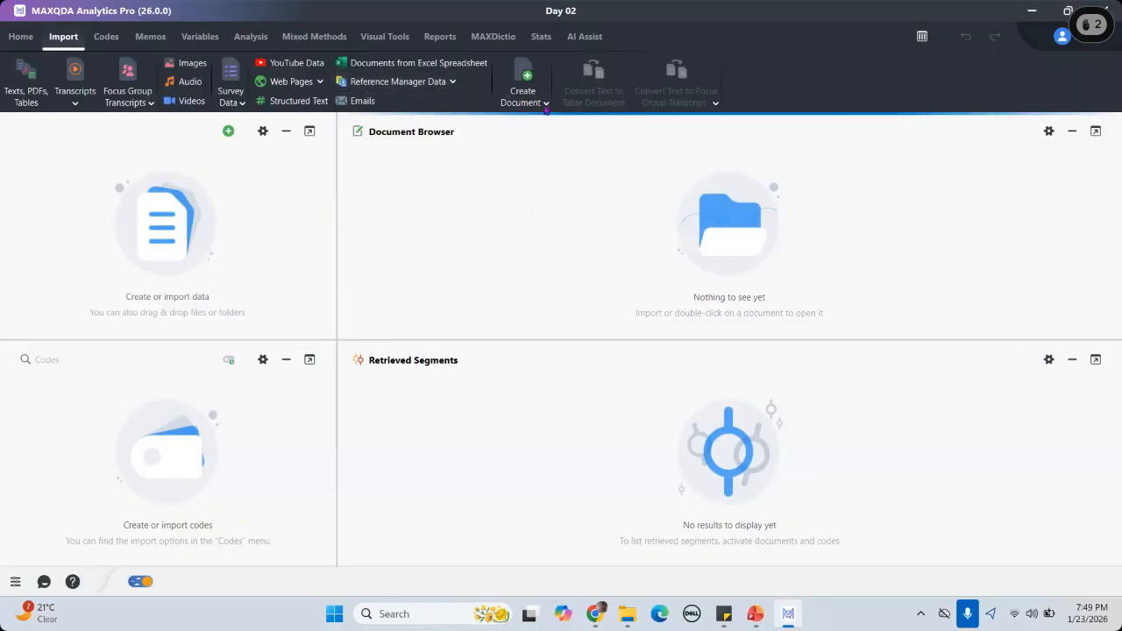
{"action": "left_click", "coordinate": [545, 105]}
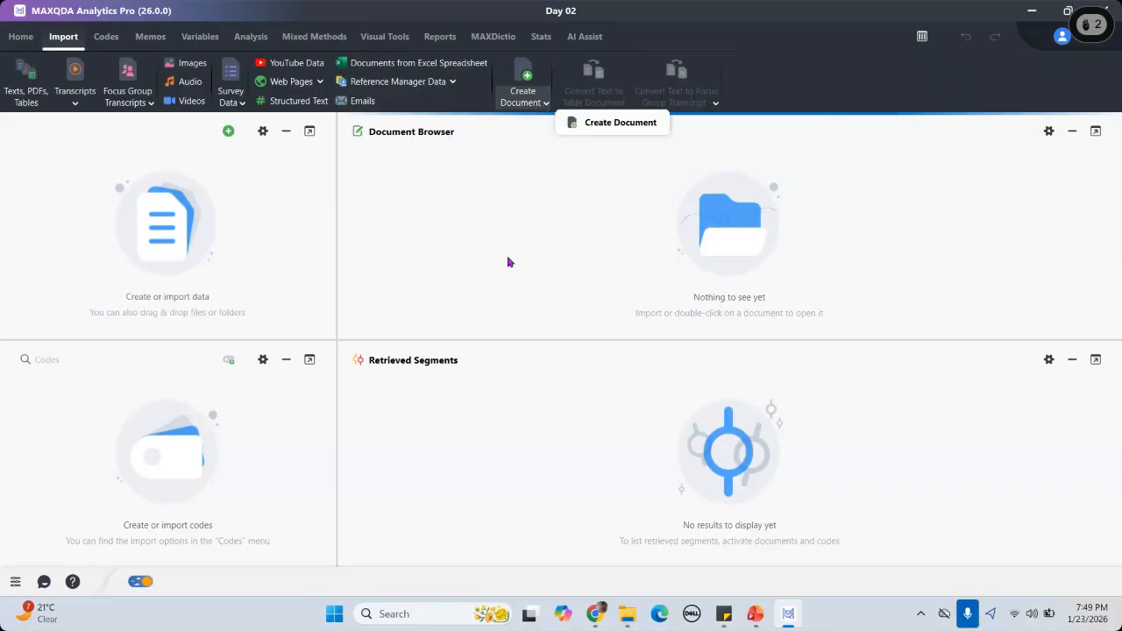
{"action": "left_click", "coordinate": [505, 266]}
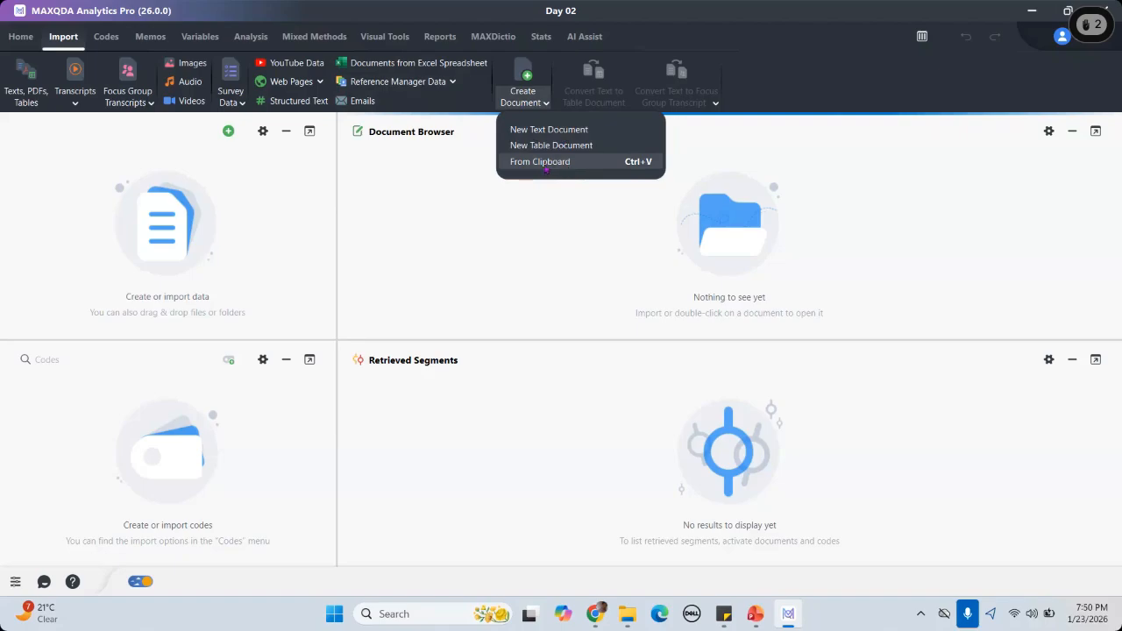
{"action": "left_click", "coordinate": [334, 157]}
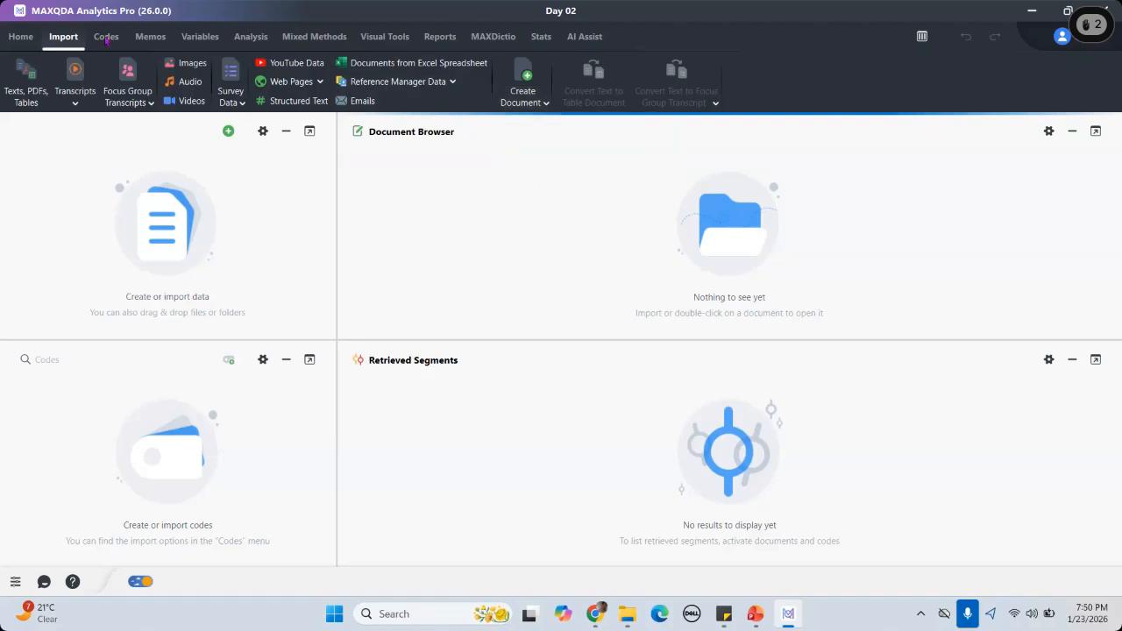
Step: Review the available commands for codes, memos, variables and analysis
{"action": "left_click", "coordinate": [104, 38]}
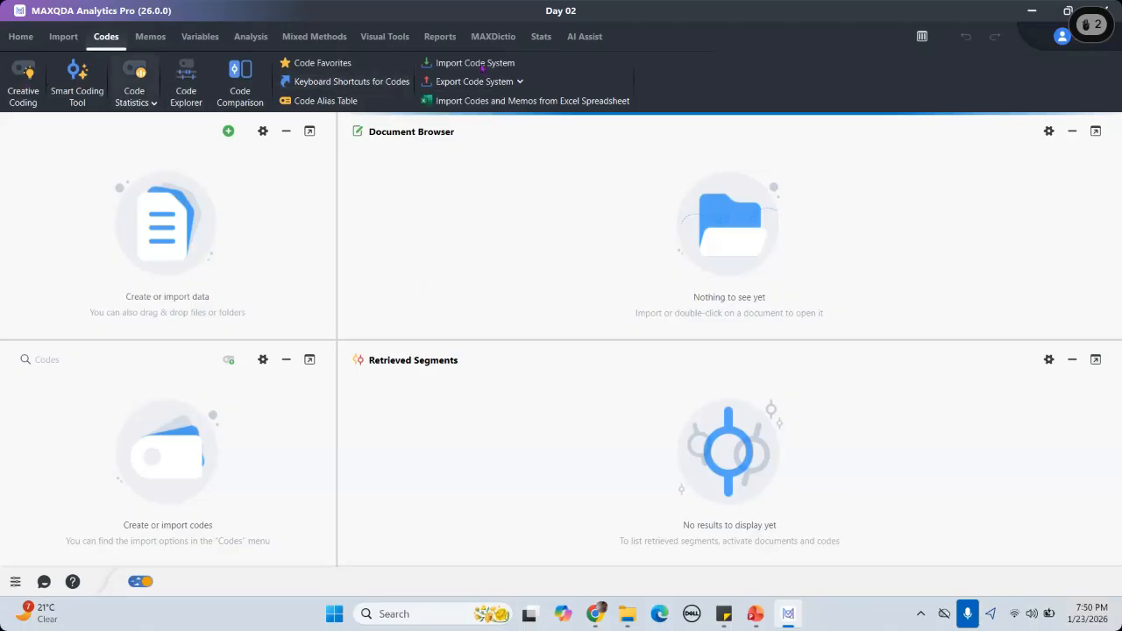
{"action": "left_click", "coordinate": [151, 37]}
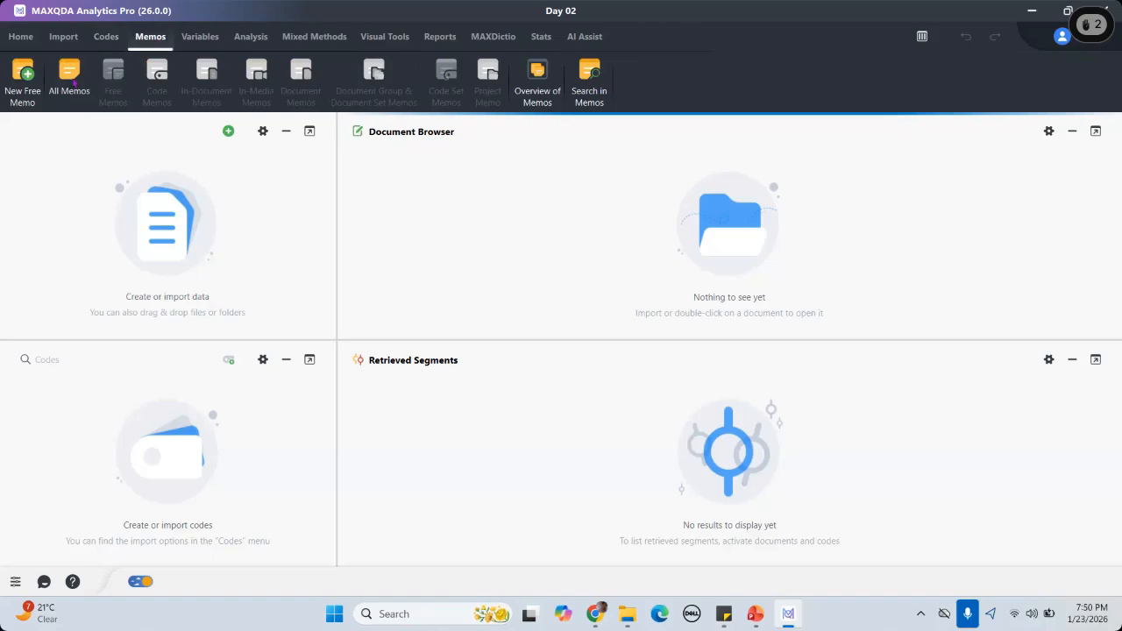
{"action": "left_click", "coordinate": [200, 37]}
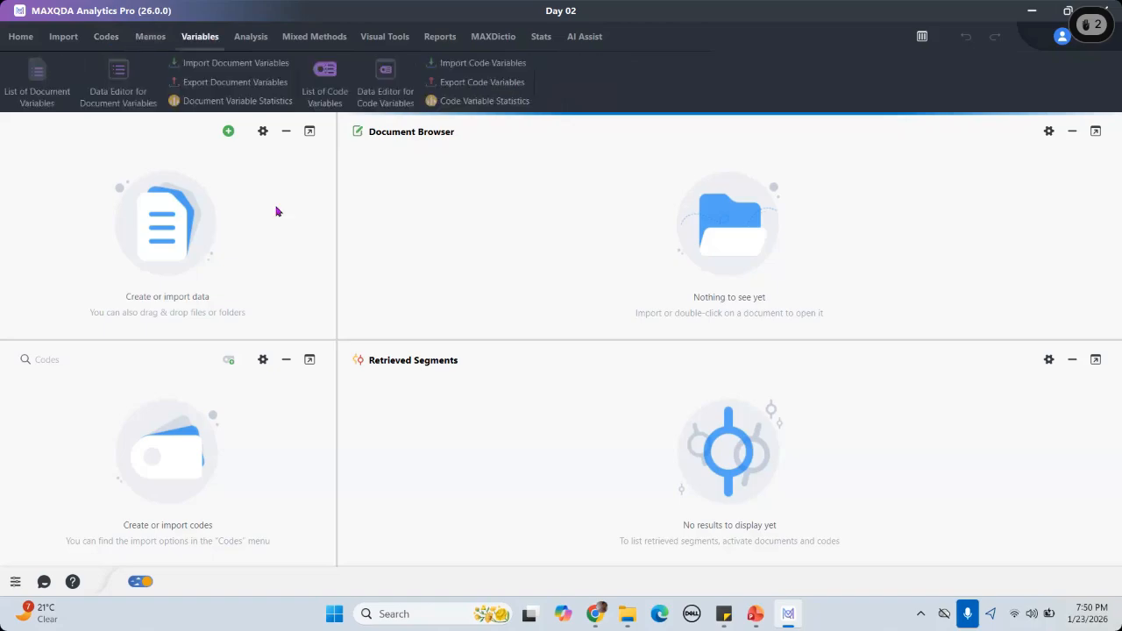
{"action": "left_click", "coordinate": [278, 211]}
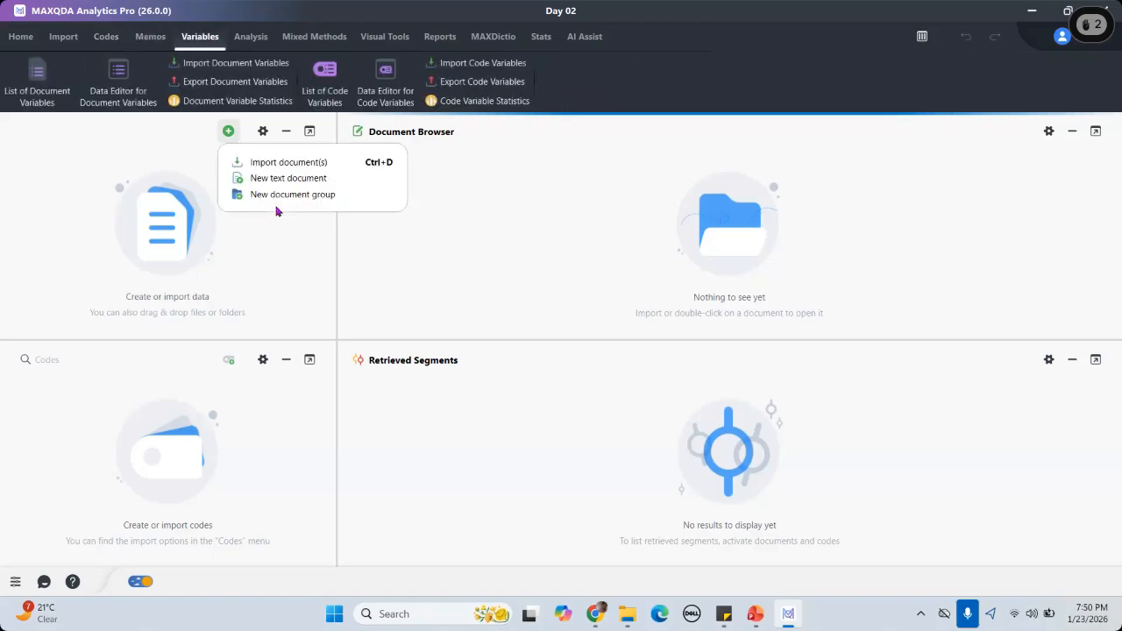
{"action": "left_click", "coordinate": [46, 102]}
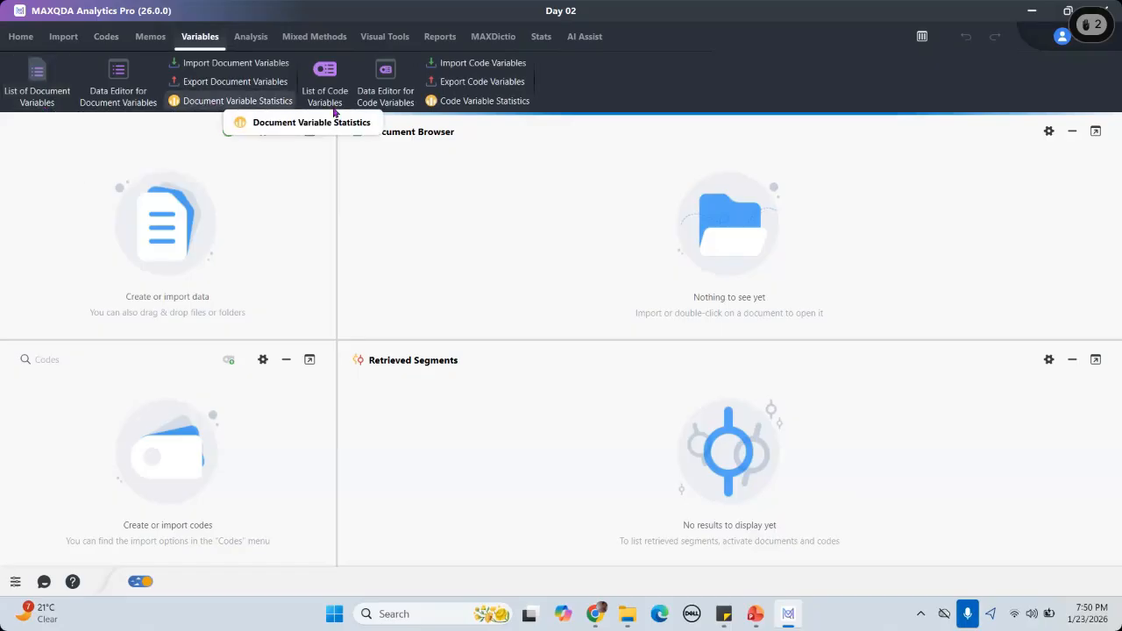
{"action": "left_click", "coordinate": [252, 37]}
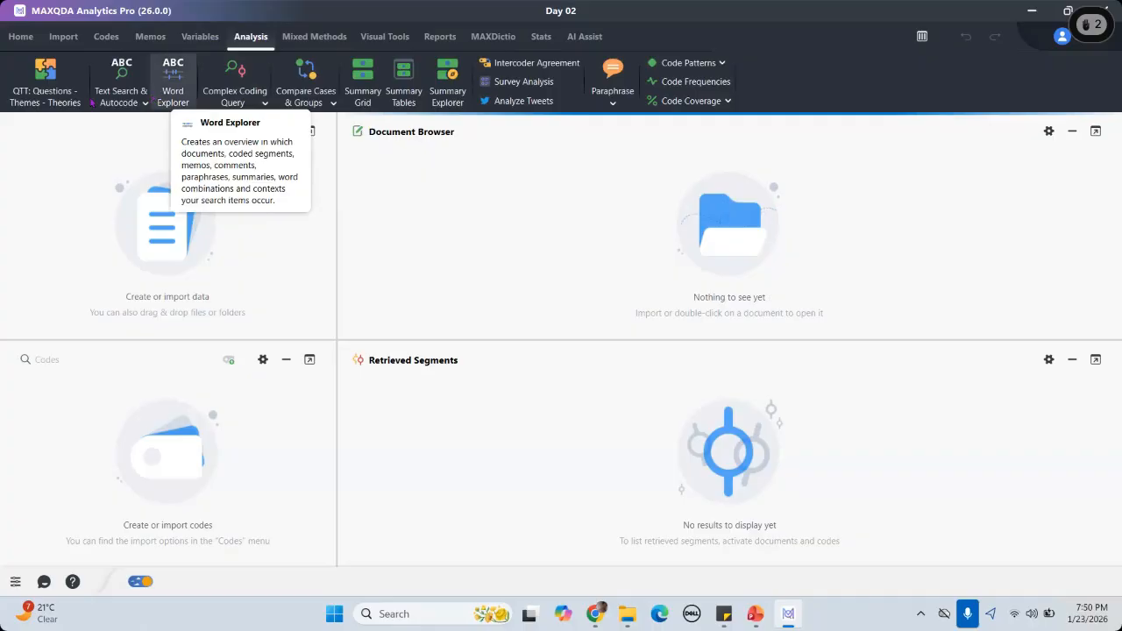
{"action": "left_click", "coordinate": [228, 130]}
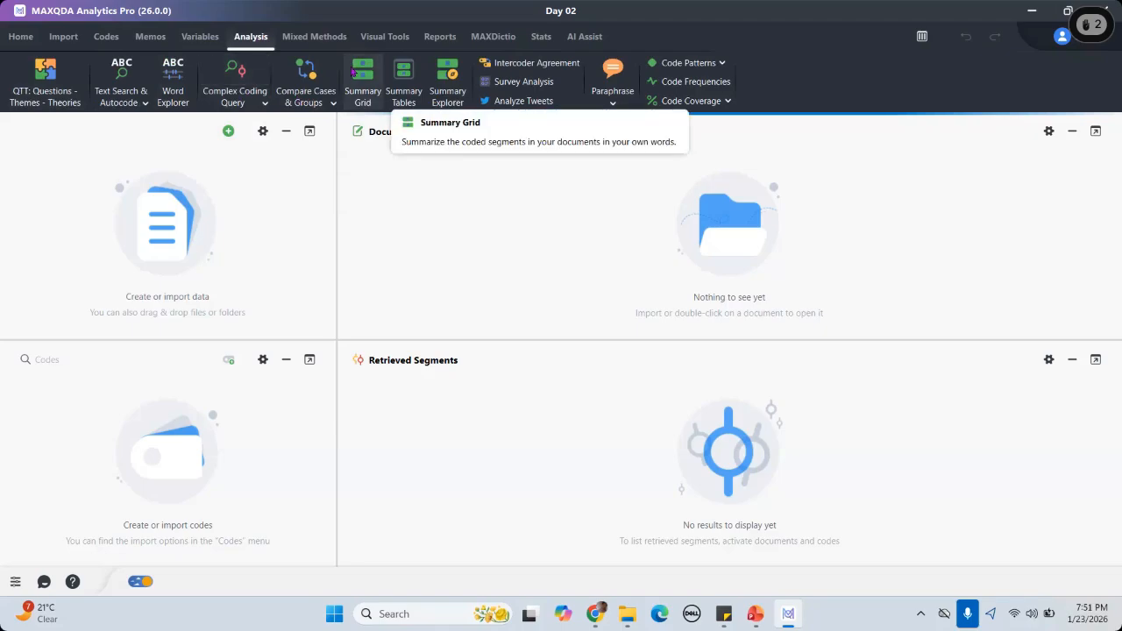
Step: Review the Mixed Methods, Visual Tools, Reports, MAXDictio and Stats commands
{"action": "left_click", "coordinate": [319, 37]}
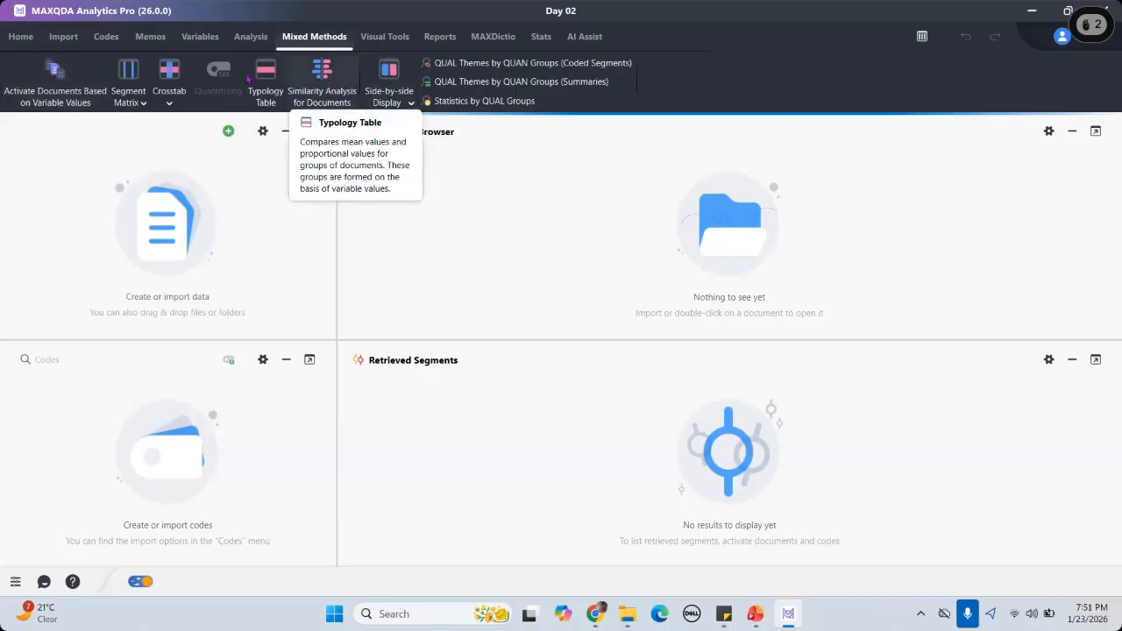
{"action": "left_click", "coordinate": [387, 38]}
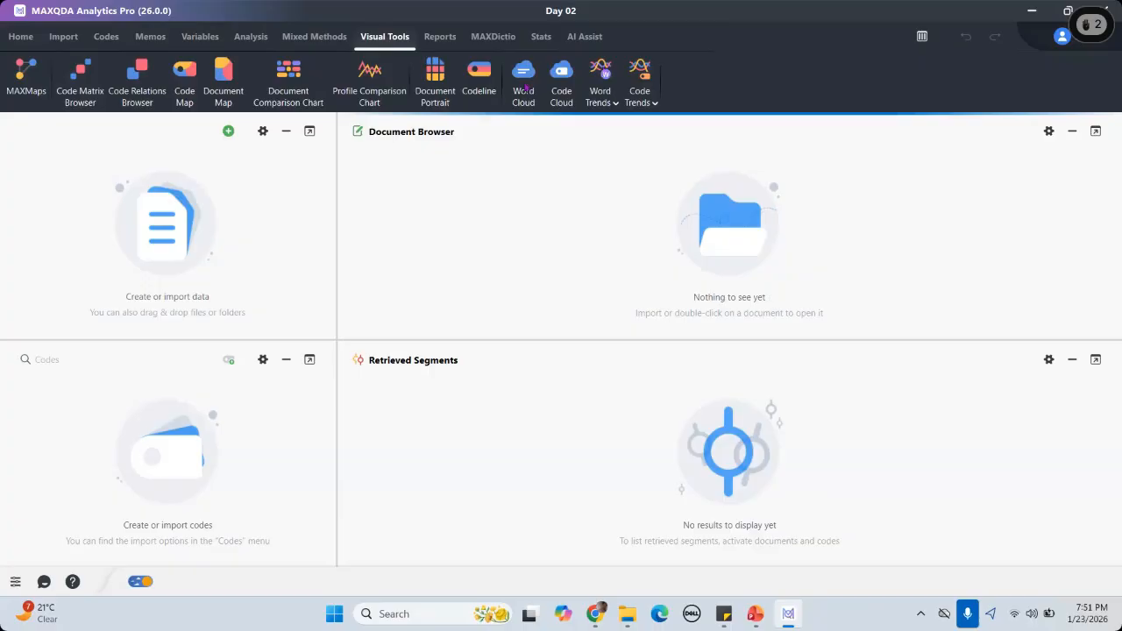
{"action": "left_click", "coordinate": [441, 38]}
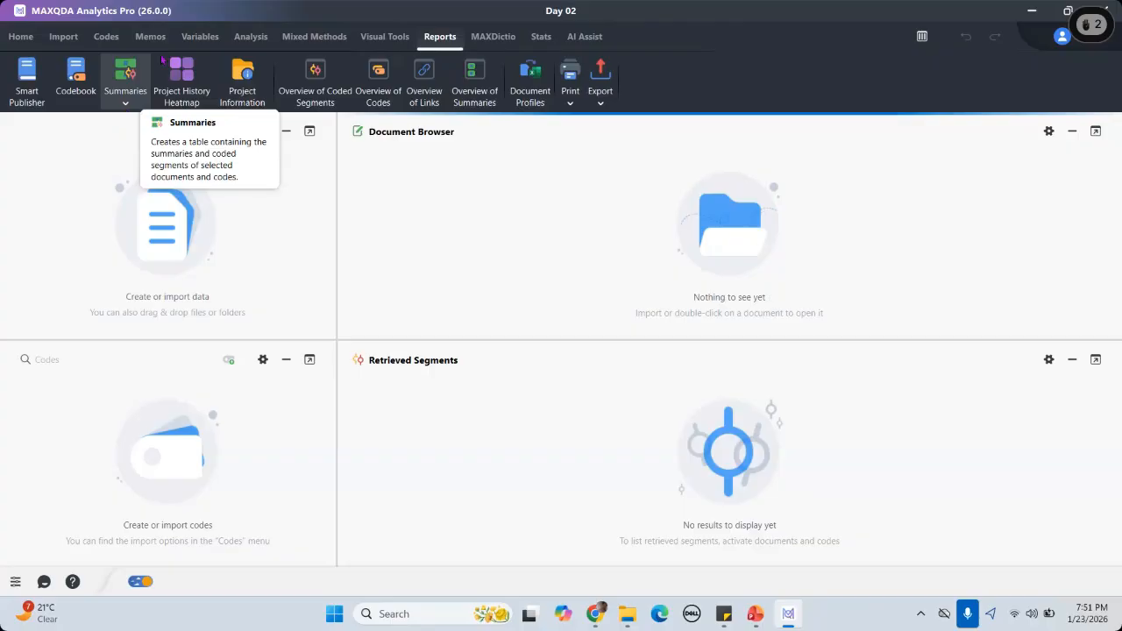
{"action": "left_click", "coordinate": [228, 131]}
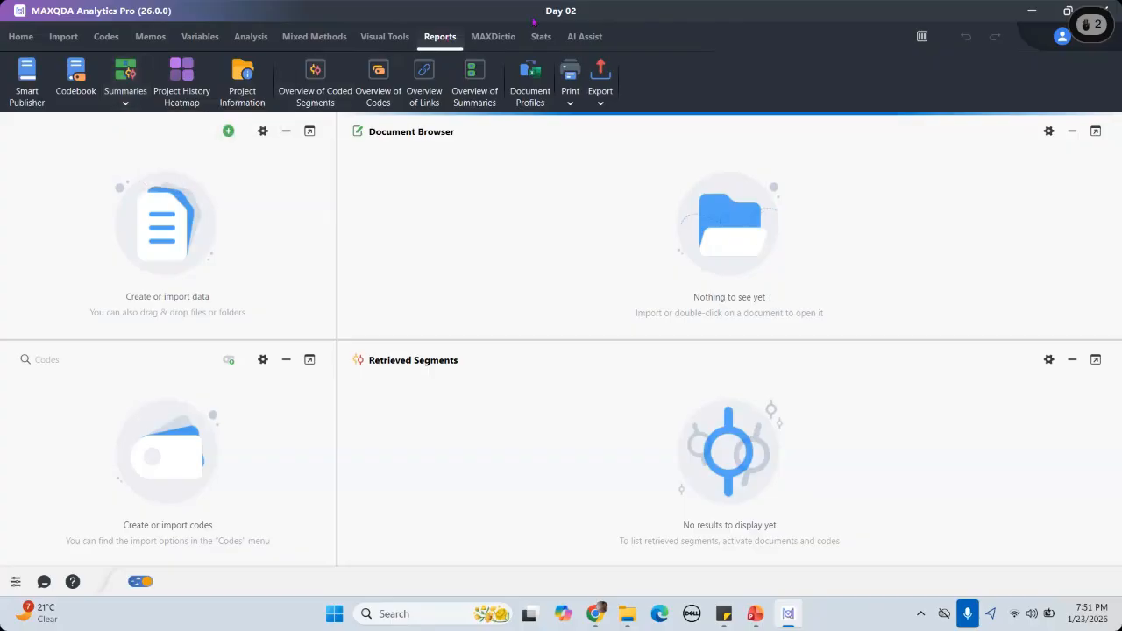
{"action": "left_click", "coordinate": [499, 39]}
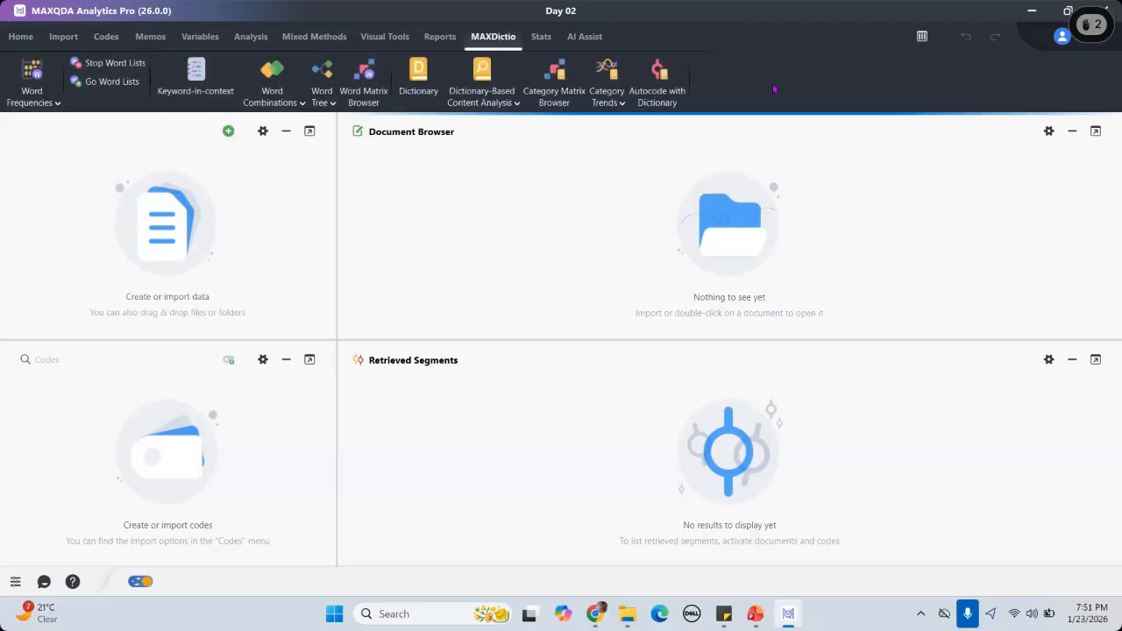
{"action": "left_click", "coordinate": [540, 37]}
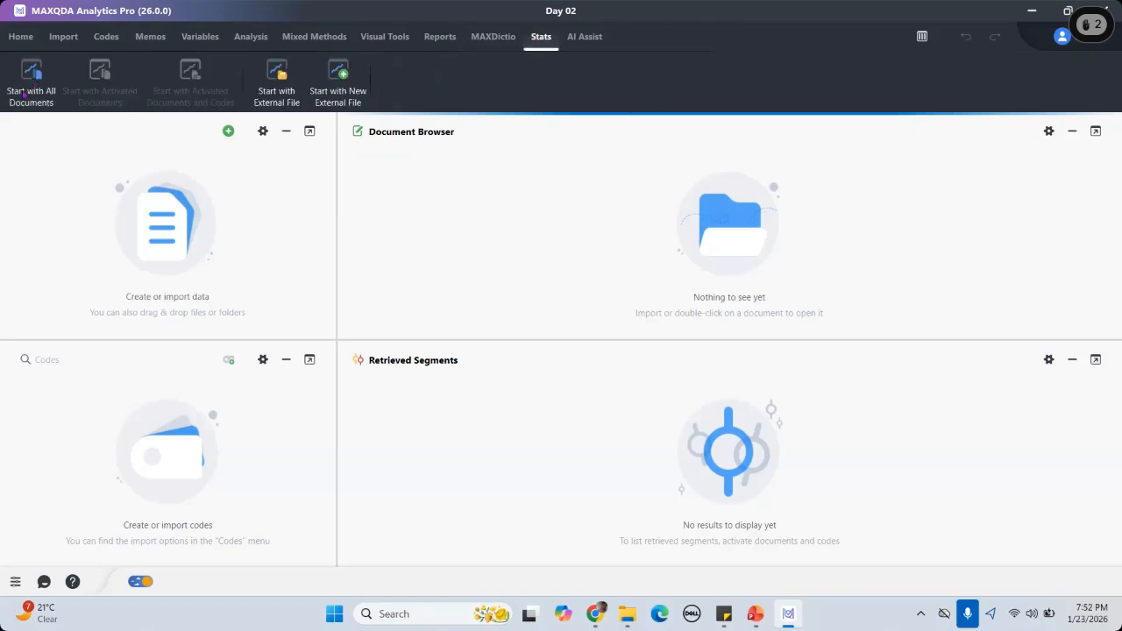
{"action": "left_click", "coordinate": [24, 94]}
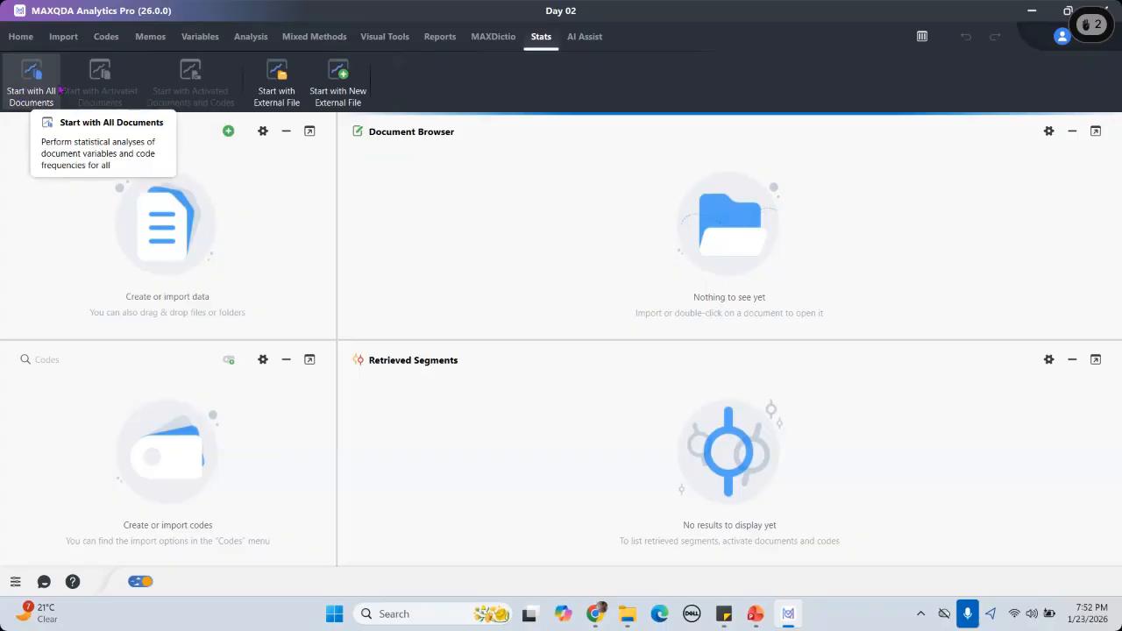
Step: Look over the AI Assist commands and the options for adding documents to the project
{"action": "left_click", "coordinate": [595, 39]}
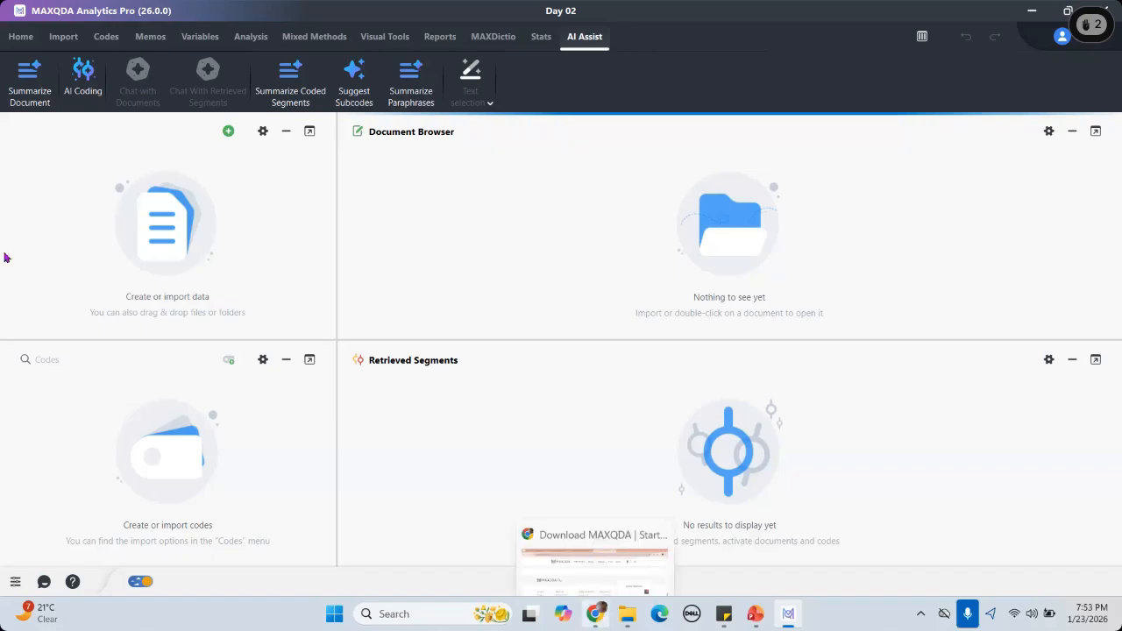
{"action": "left_click", "coordinate": [596, 613]}
{"action": "key", "text": "ctrl+2"}
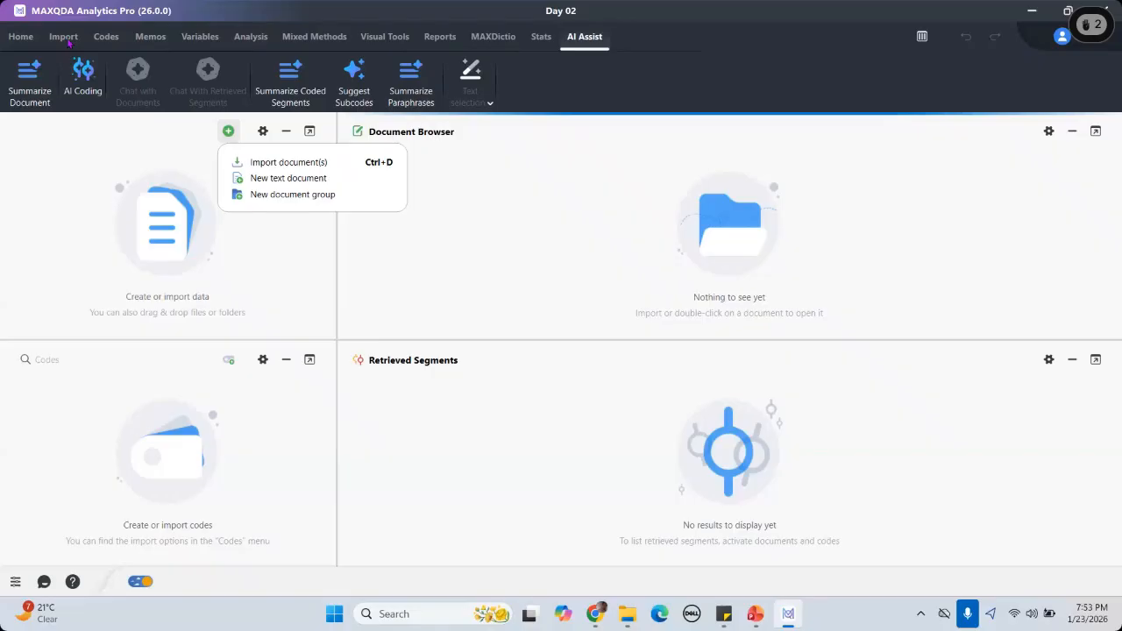
{"action": "left_click", "coordinate": [69, 42]}
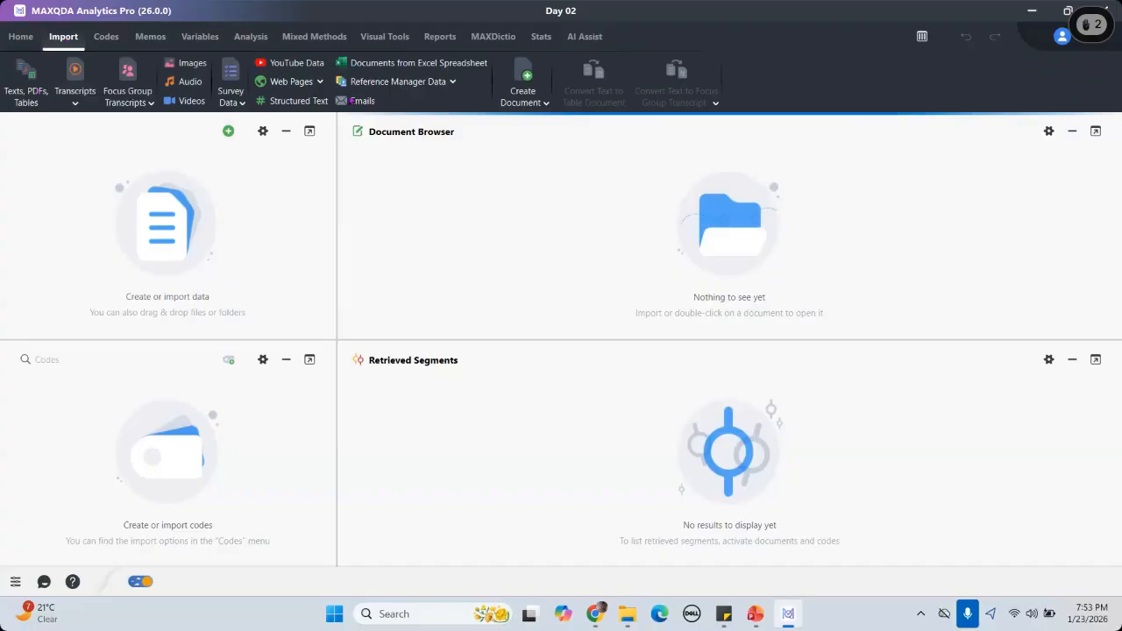
{"action": "left_click", "coordinate": [26, 101]}
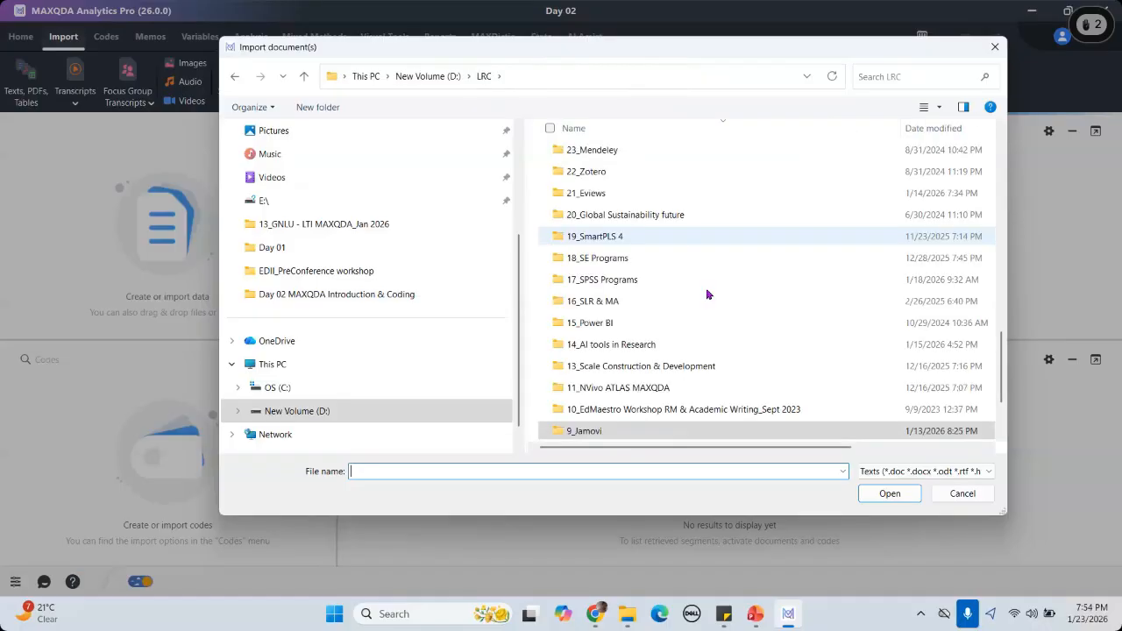
{"action": "scroll", "coordinate": [715, 307], "scroll_direction": "down", "scroll_amount": 3}
{"action": "left_click", "coordinate": [720, 323]}
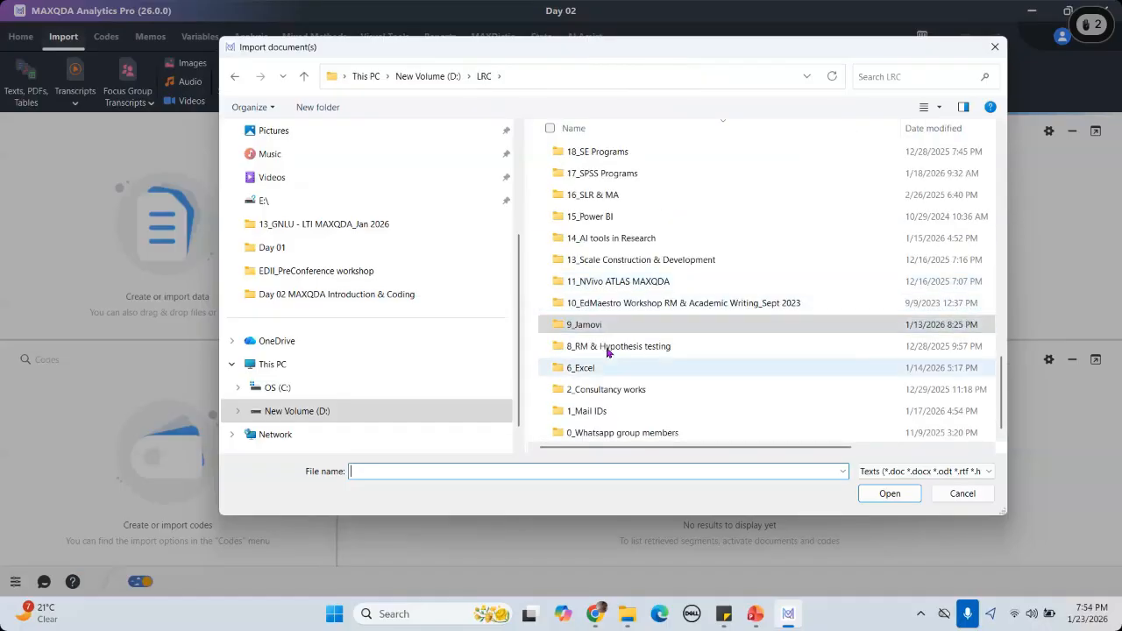
{"action": "double_click", "coordinate": [606, 281]}
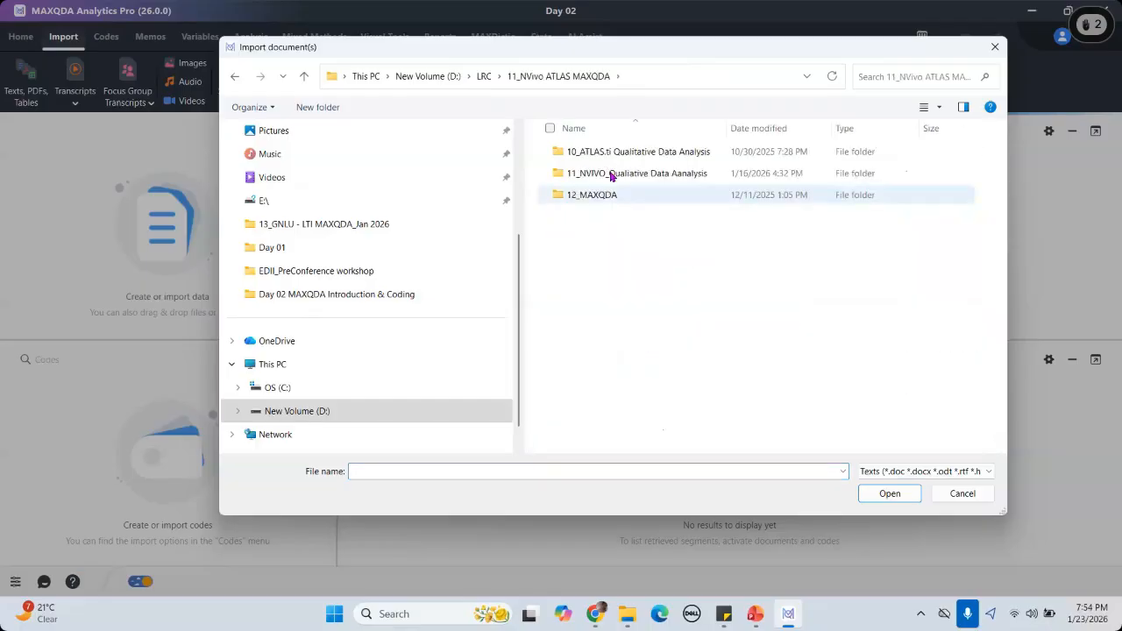
{"action": "left_click", "coordinate": [611, 175]}
{"action": "key", "text": "Return"}
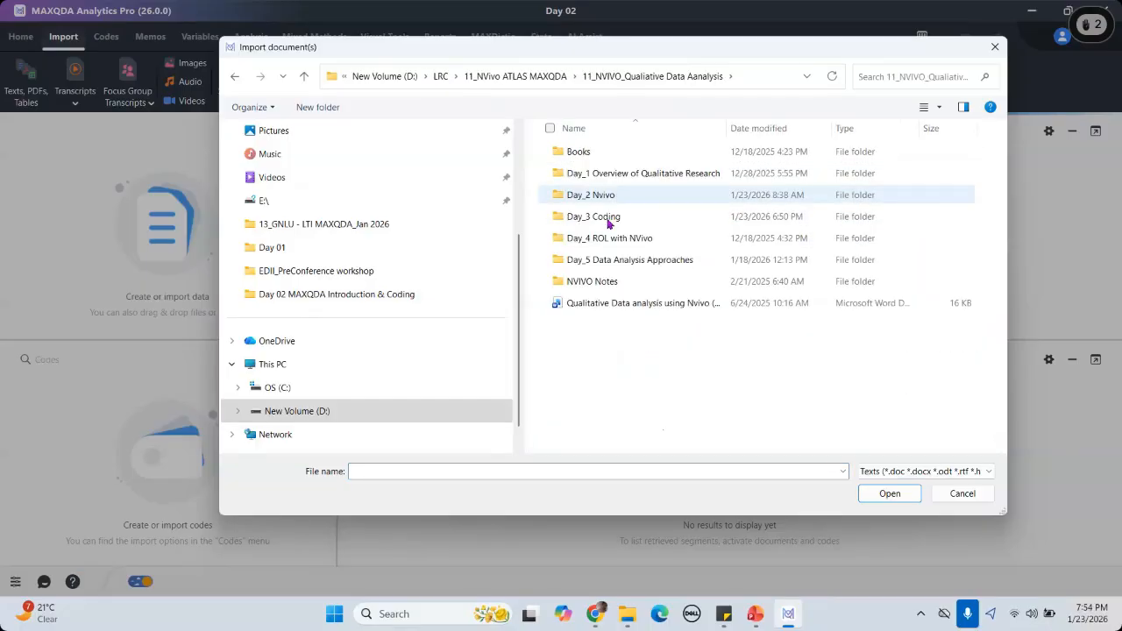
{"action": "double_click", "coordinate": [607, 196]}
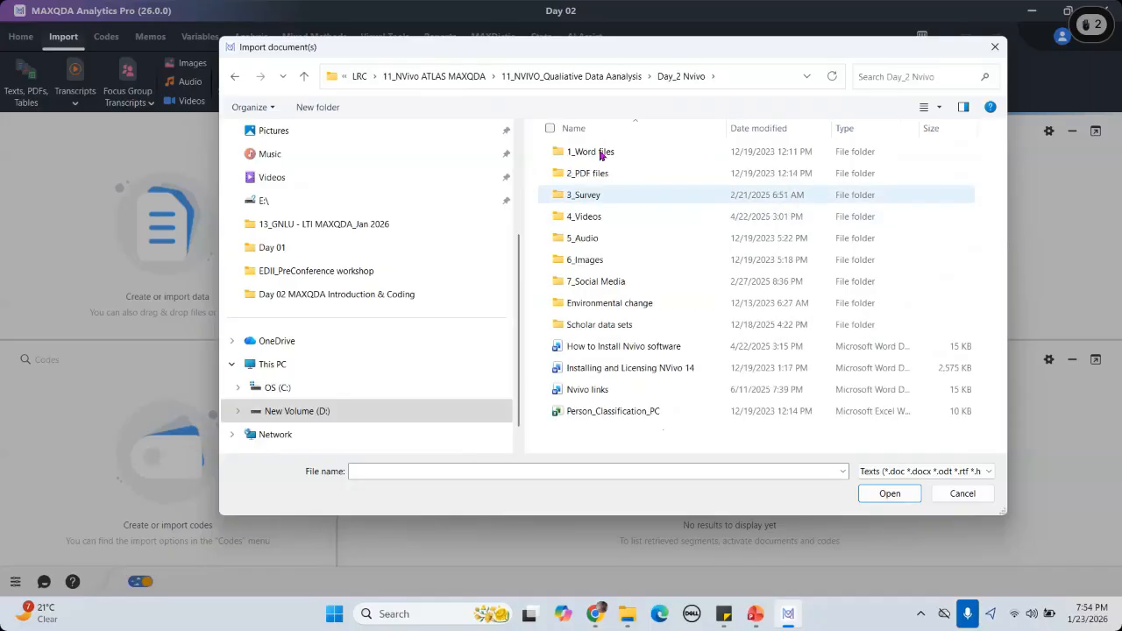
{"action": "double_click", "coordinate": [601, 153]}
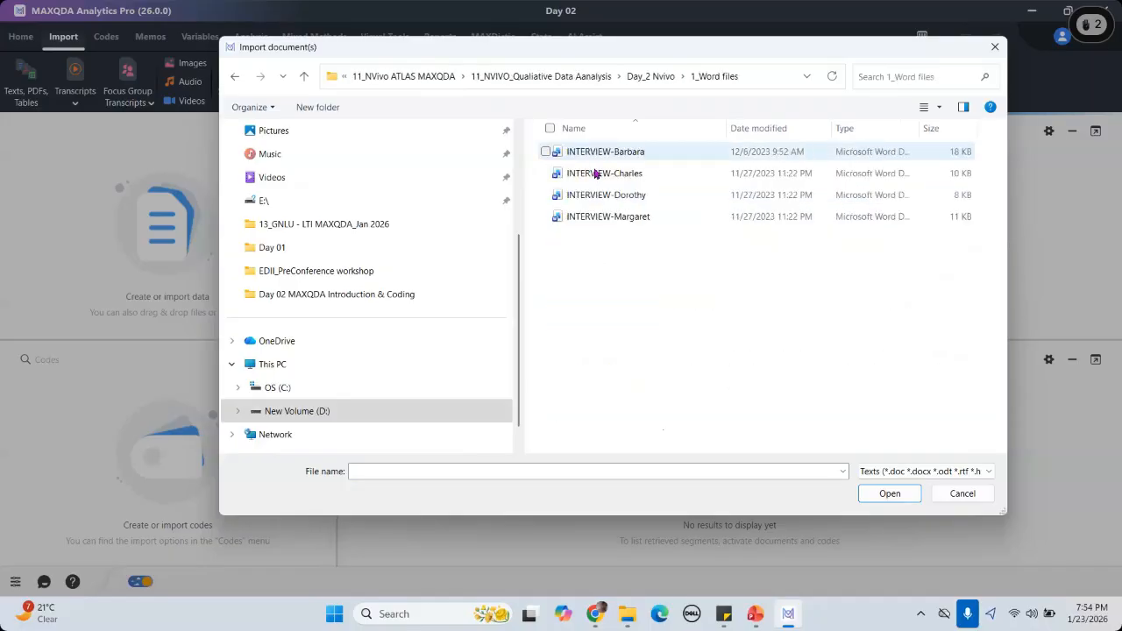
{"action": "left_click", "coordinate": [545, 152]}
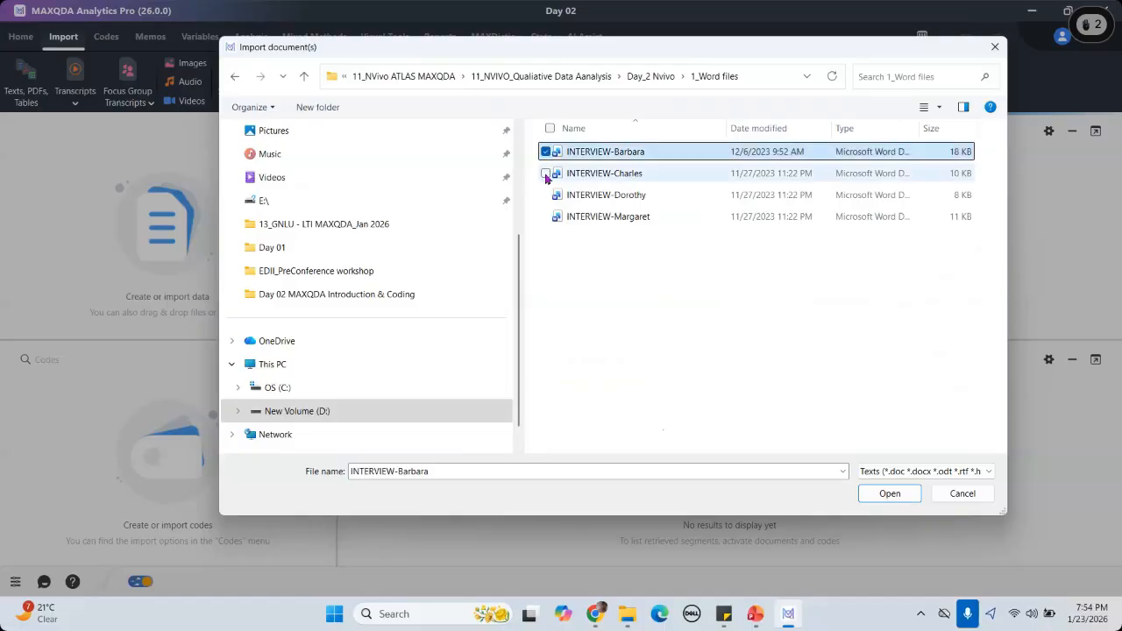
{"action": "left_click", "coordinate": [545, 173]}
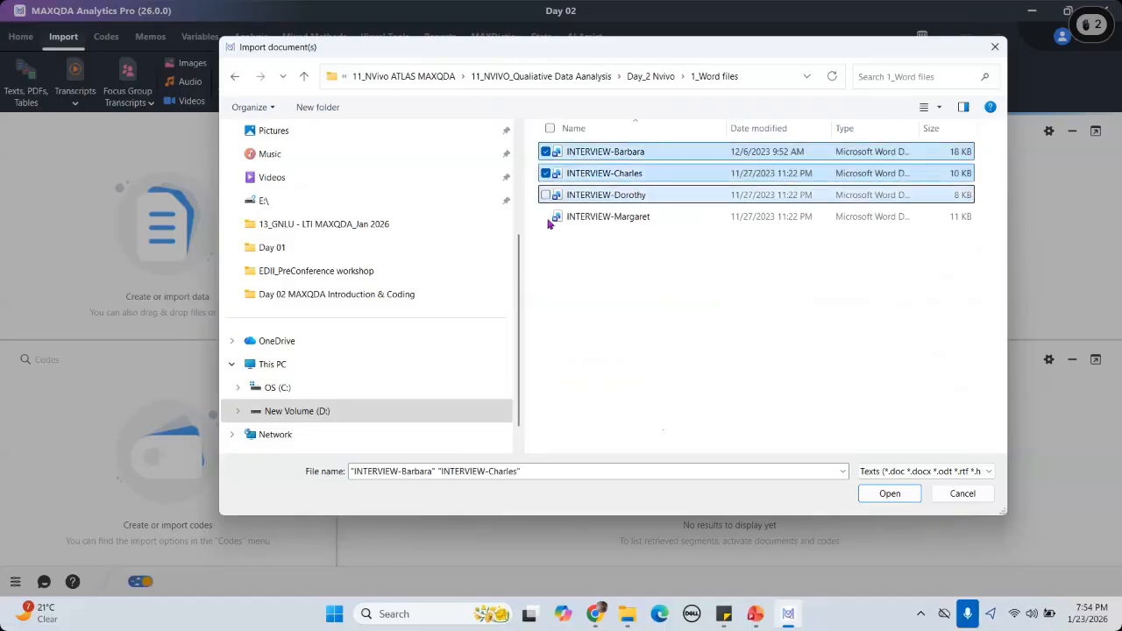
{"action": "left_click", "coordinate": [545, 194]}
{"action": "left_click", "coordinate": [545, 216]}
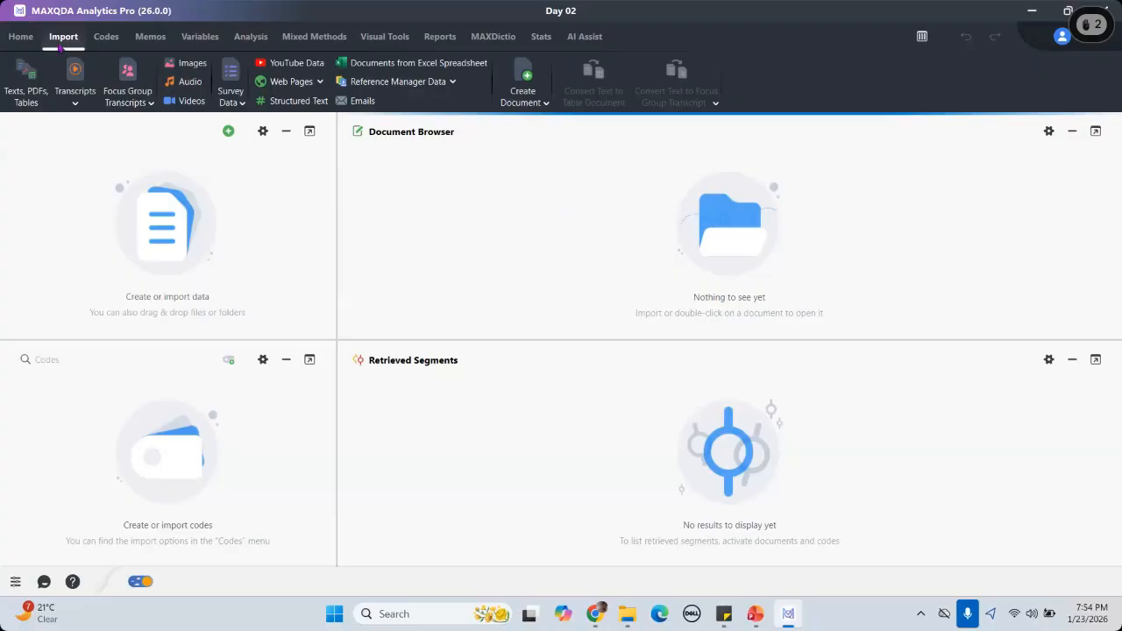
Step: Start a text document import and browse to the 1_Word files folder inside Day_2 Nvivo, under 11_NVivo ATLAS MAXQDA
{"action": "left_click", "coordinate": [27, 101]}
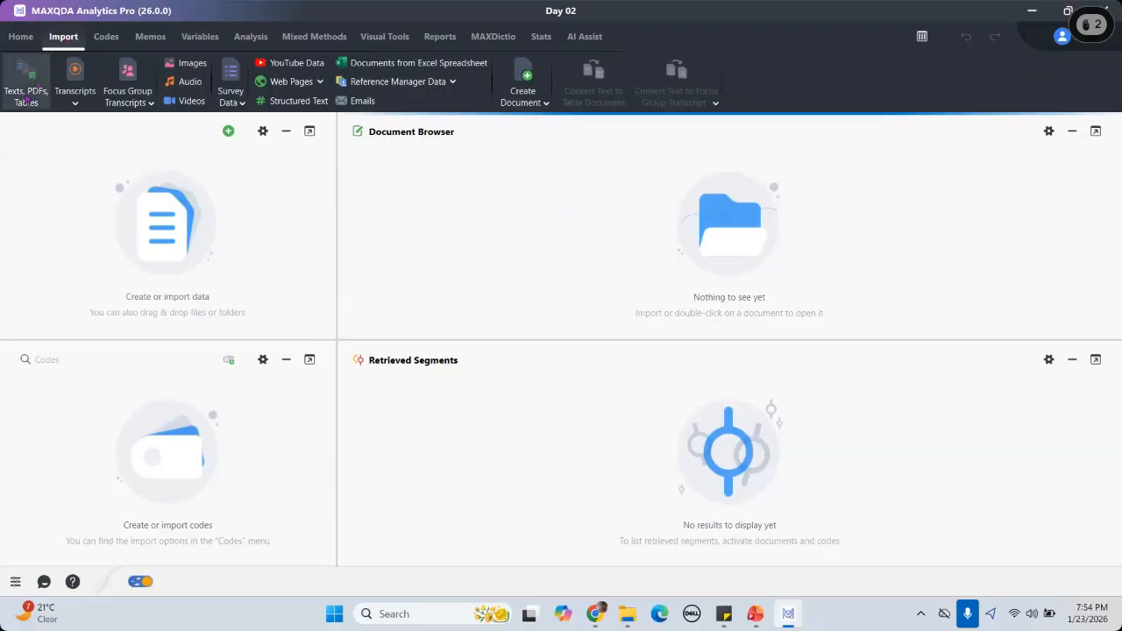
{"action": "left_click", "coordinate": [26, 101]}
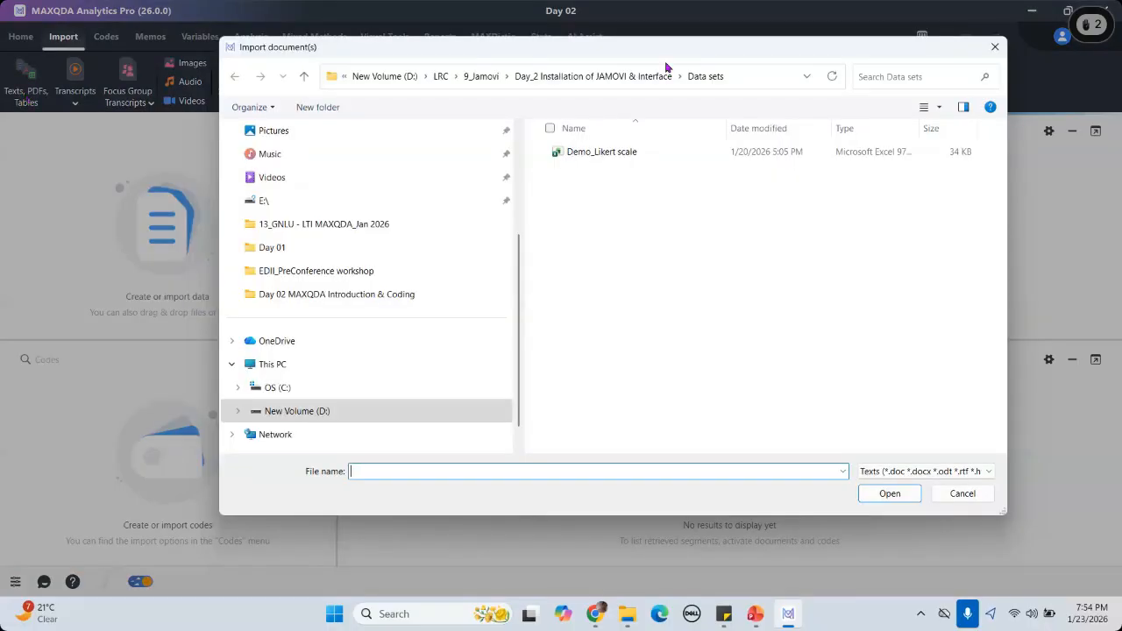
{"action": "left_click_drag", "start_coordinate": [675, 50], "coordinate": [680, 79]}
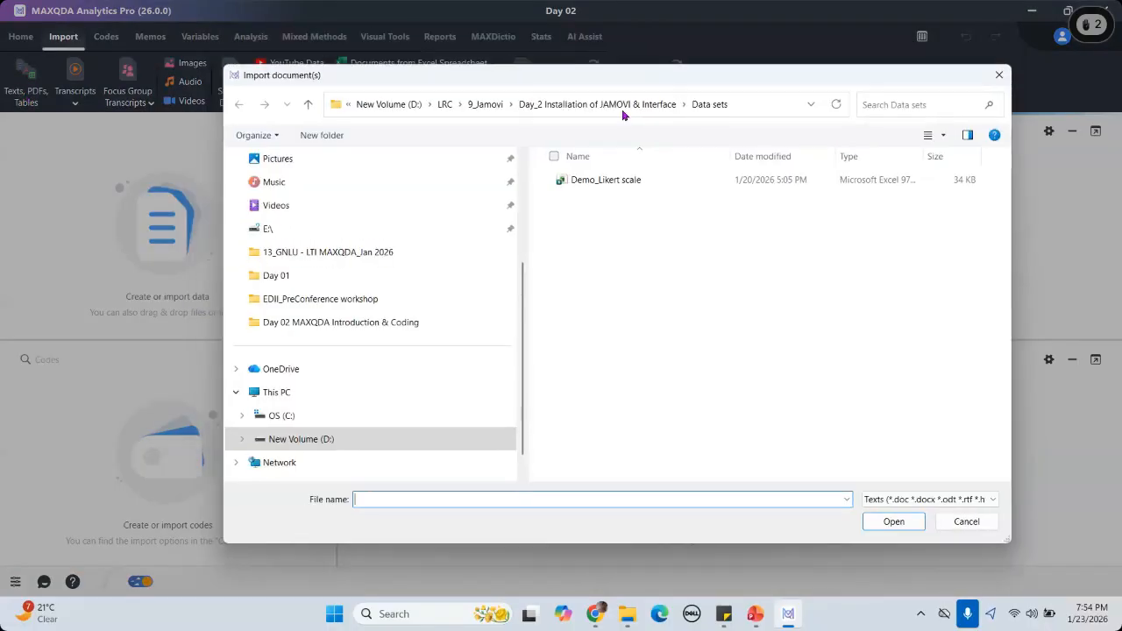
{"action": "left_click", "coordinate": [489, 109]}
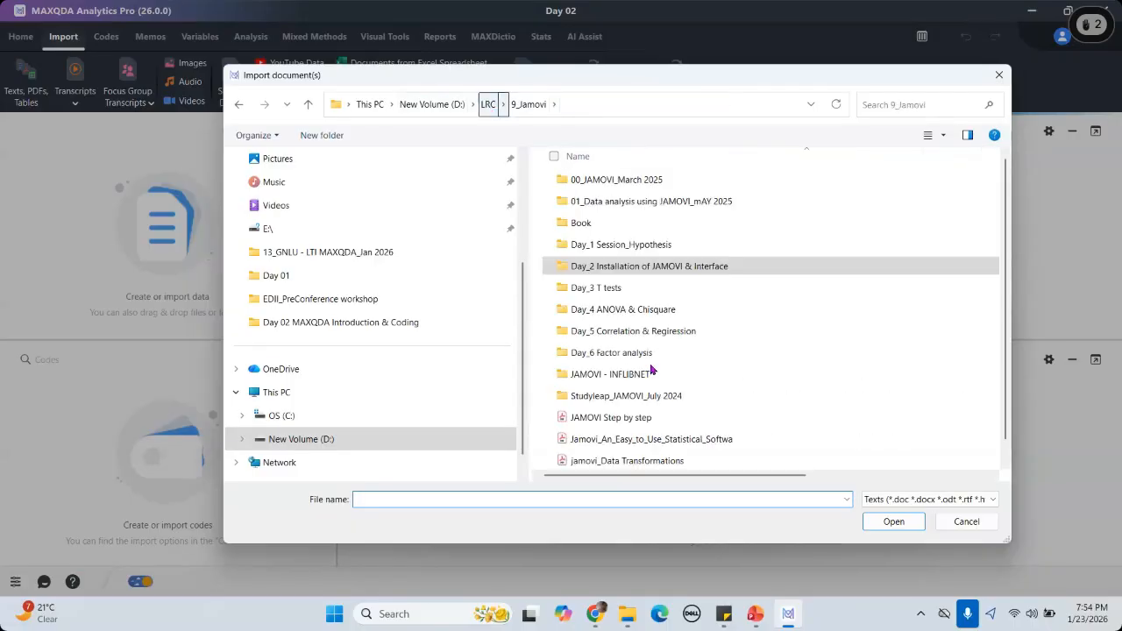
{"action": "scroll", "coordinate": [613, 324], "scroll_direction": "down", "scroll_amount": 2}
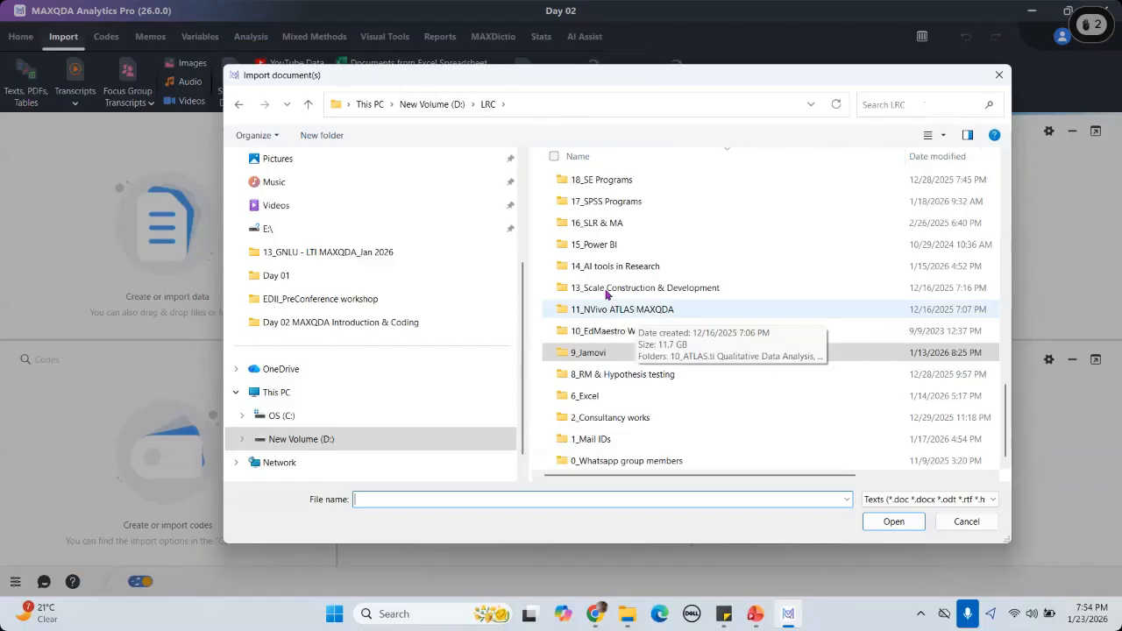
{"action": "double_click", "coordinate": [614, 308]}
{"action": "left_click", "coordinate": [625, 209]}
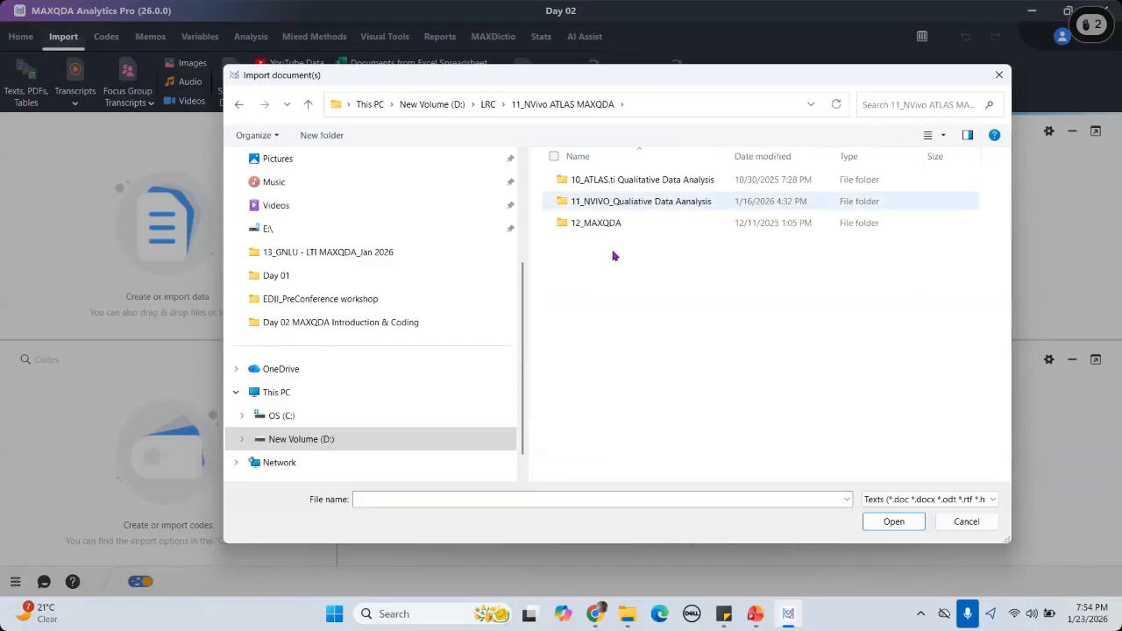
{"action": "key", "text": "Return"}
{"action": "left_click", "coordinate": [614, 224]}
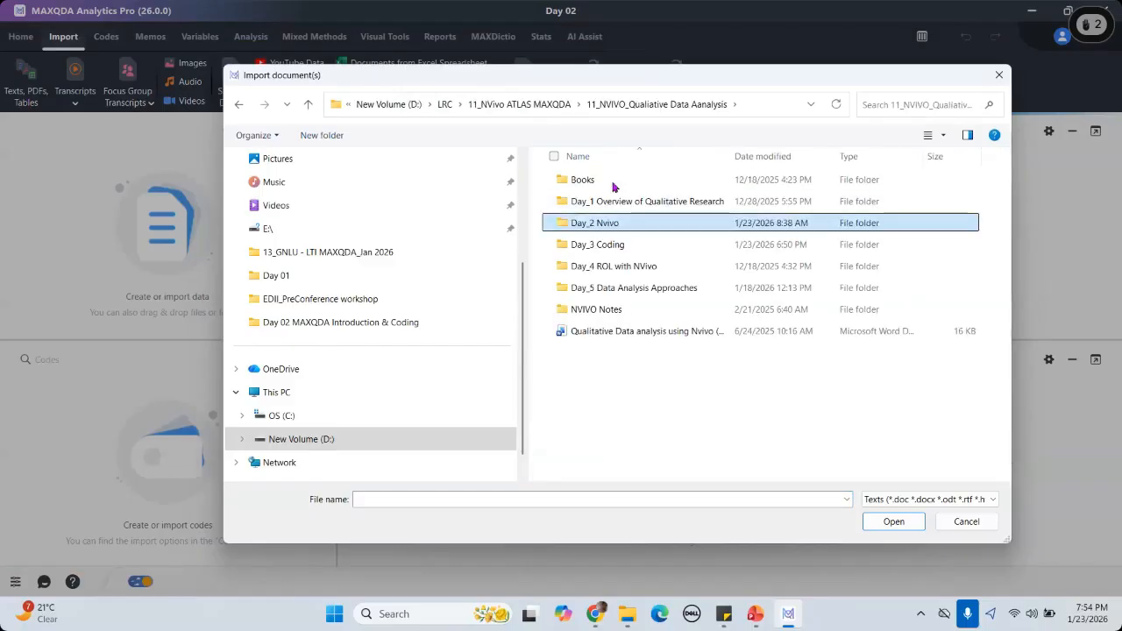
{"action": "key", "text": "Return"}
{"action": "double_click", "coordinate": [606, 186]}
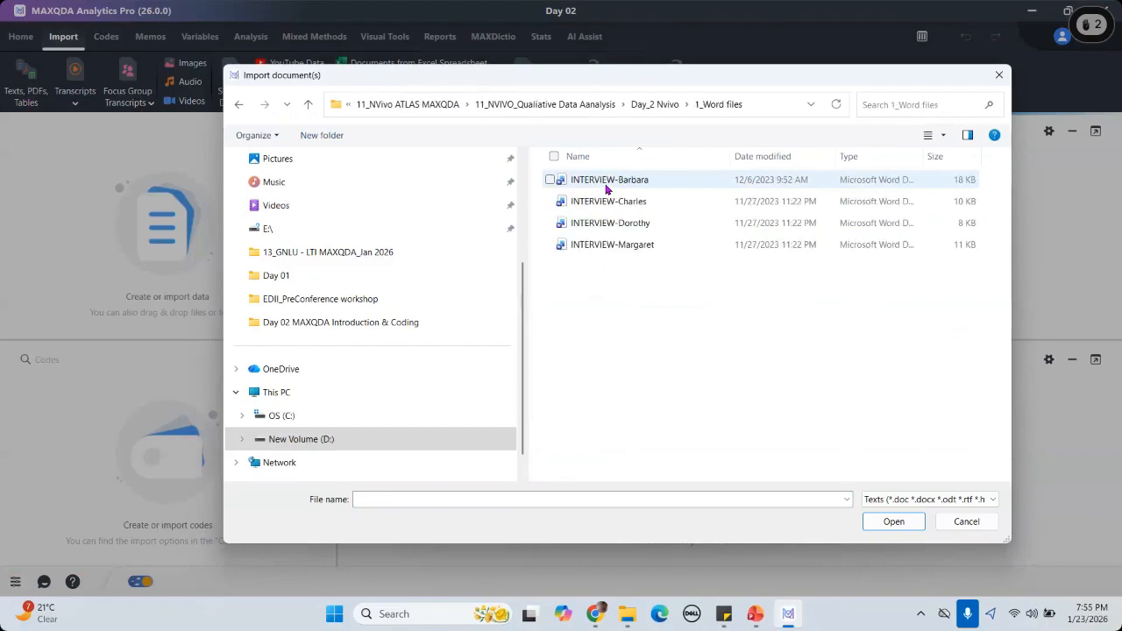
Step: Import all four interview Word documents from the 1_Word files folder into the project
{"action": "left_click", "coordinate": [606, 182]}
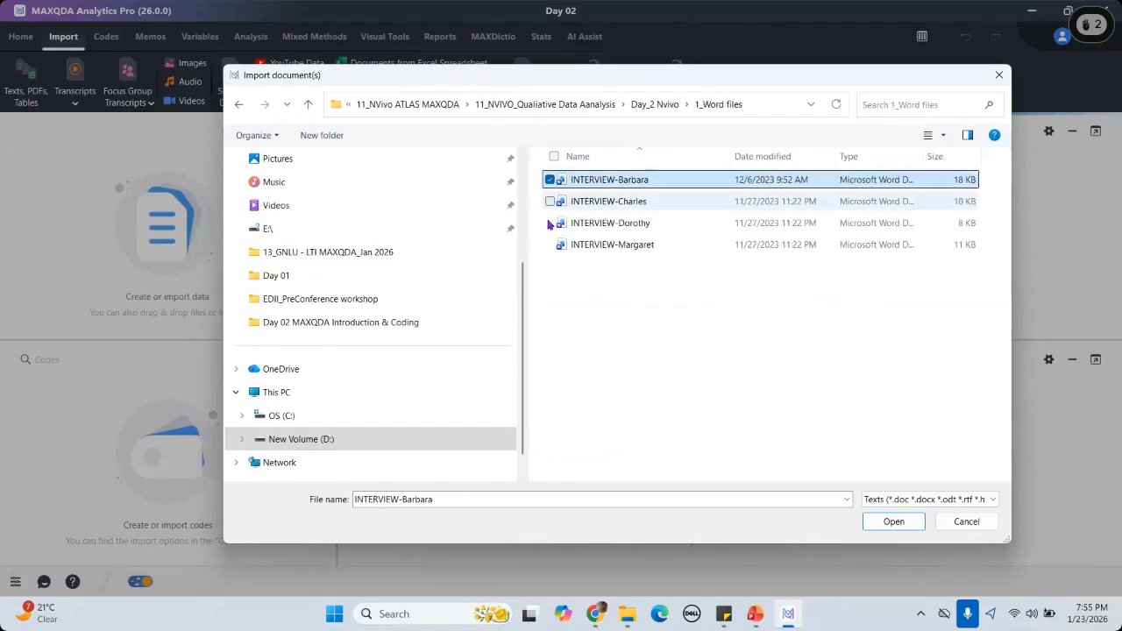
{"action": "left_click", "coordinate": [550, 203]}
{"action": "left_click", "coordinate": [549, 245], "text": "shift"}
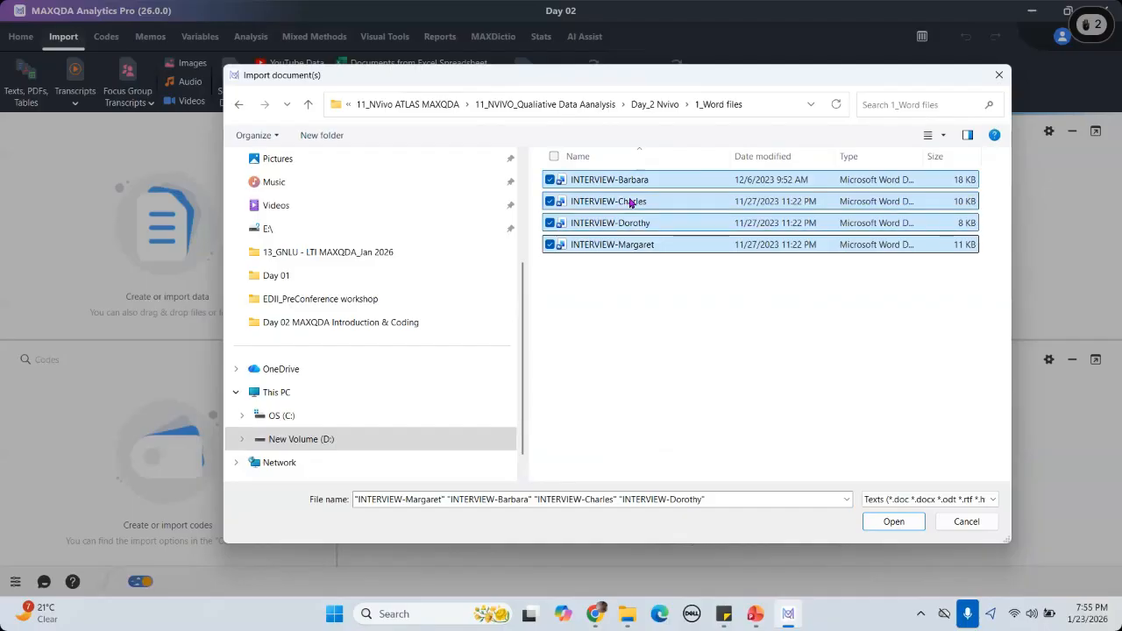
{"action": "left_click", "coordinate": [894, 523]}
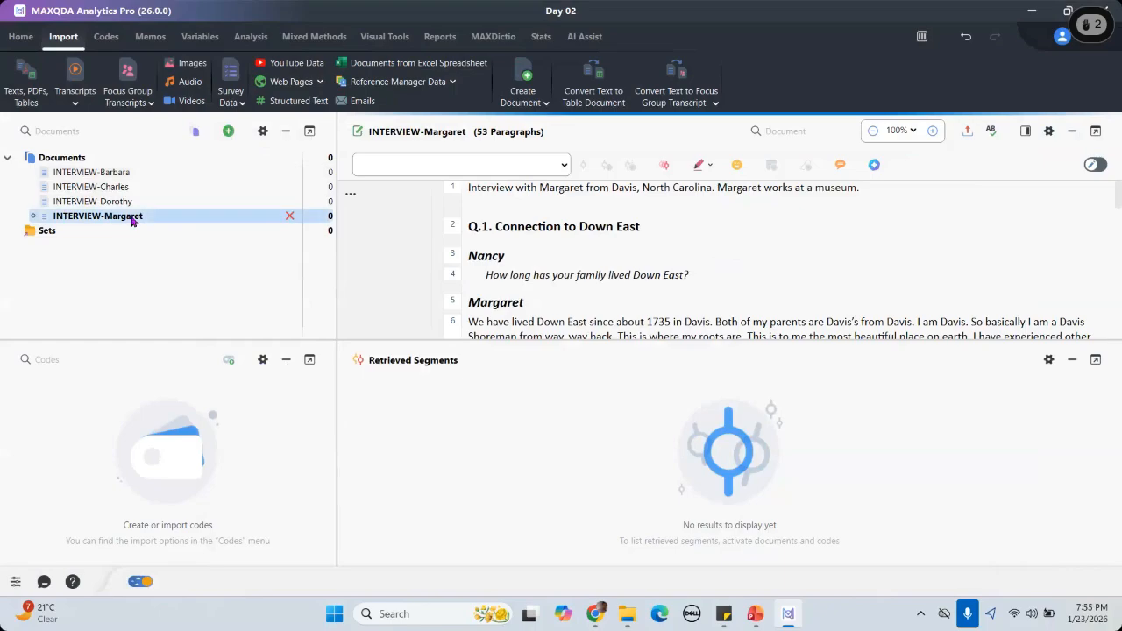
Step: Look over the document activation options and the options for adding documents, text documents and document groups
{"action": "mouse_move", "coordinate": [120, 221]}
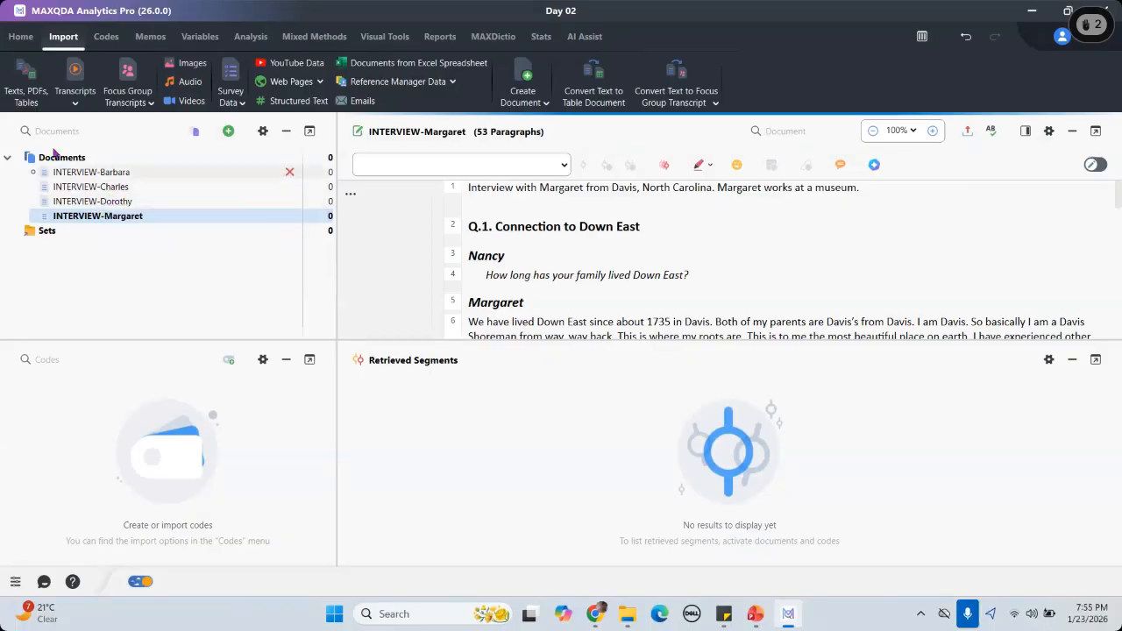
{"action": "left_click", "coordinate": [193, 131]}
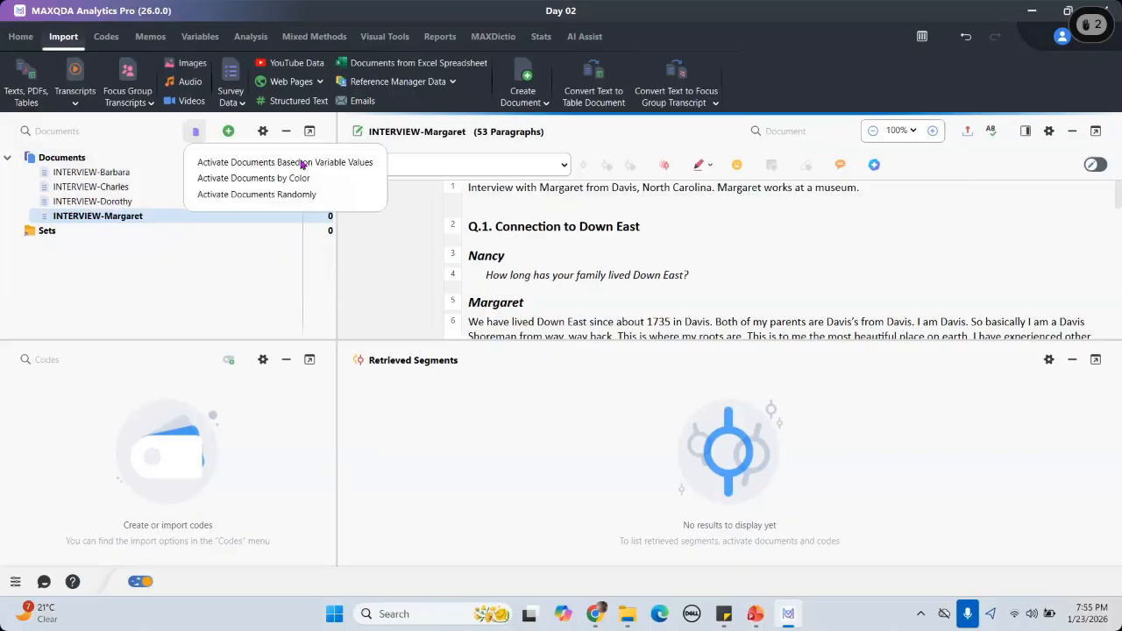
{"action": "left_click", "coordinate": [229, 133]}
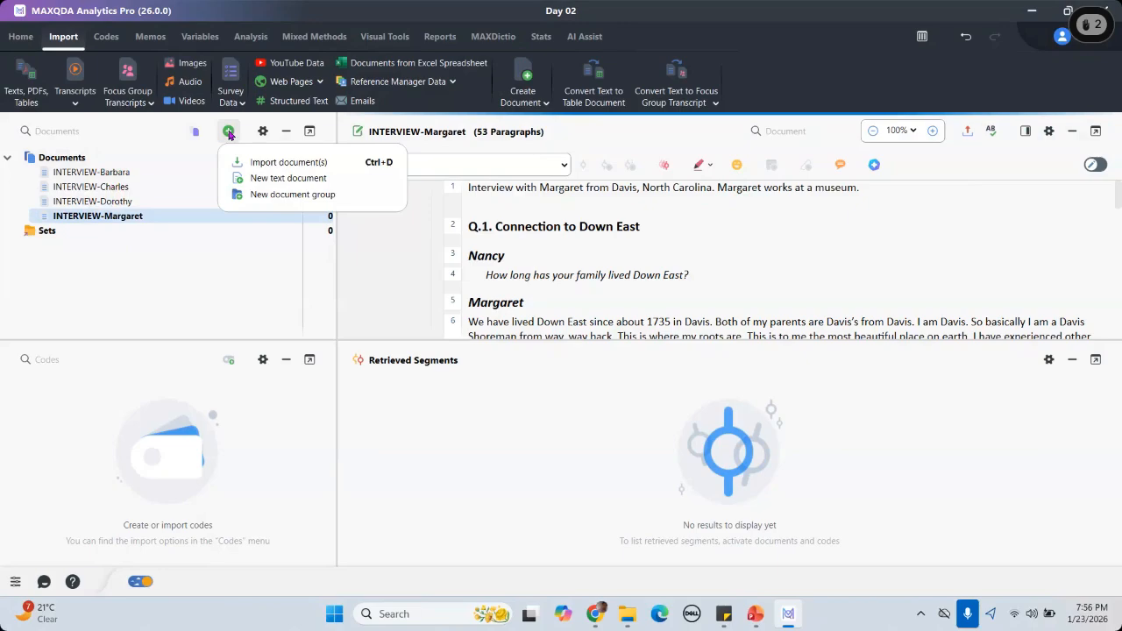
{"action": "left_click", "coordinate": [57, 162]}
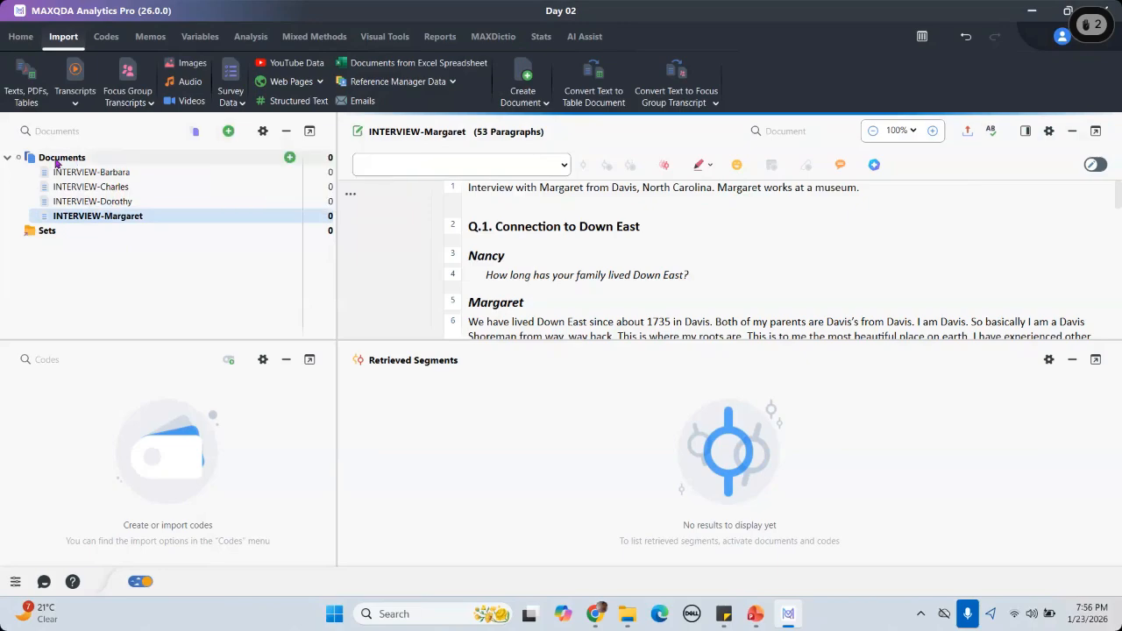
{"action": "left_click", "coordinate": [290, 157]}
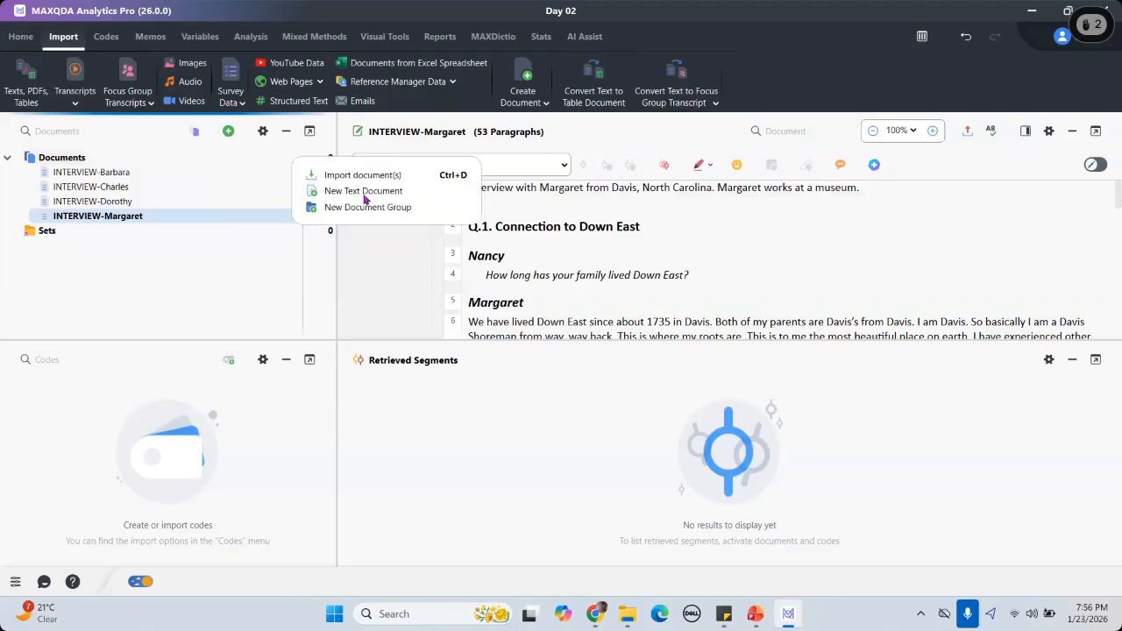
{"action": "left_click", "coordinate": [229, 131]}
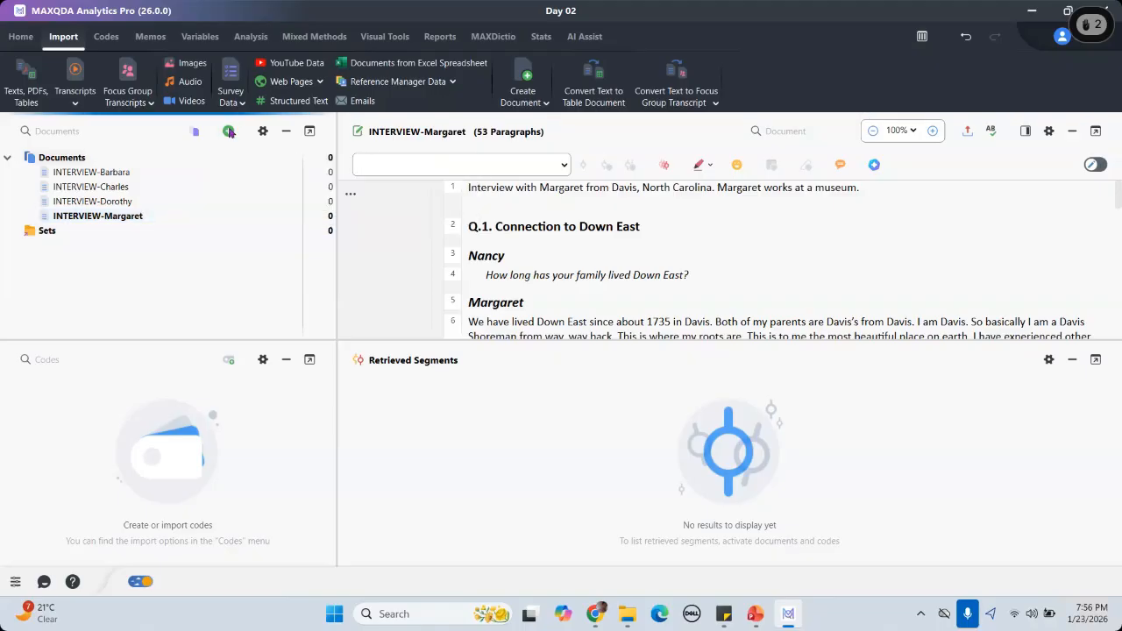
Step: Create a new document group among the project's documents
{"action": "left_click", "coordinate": [229, 130]}
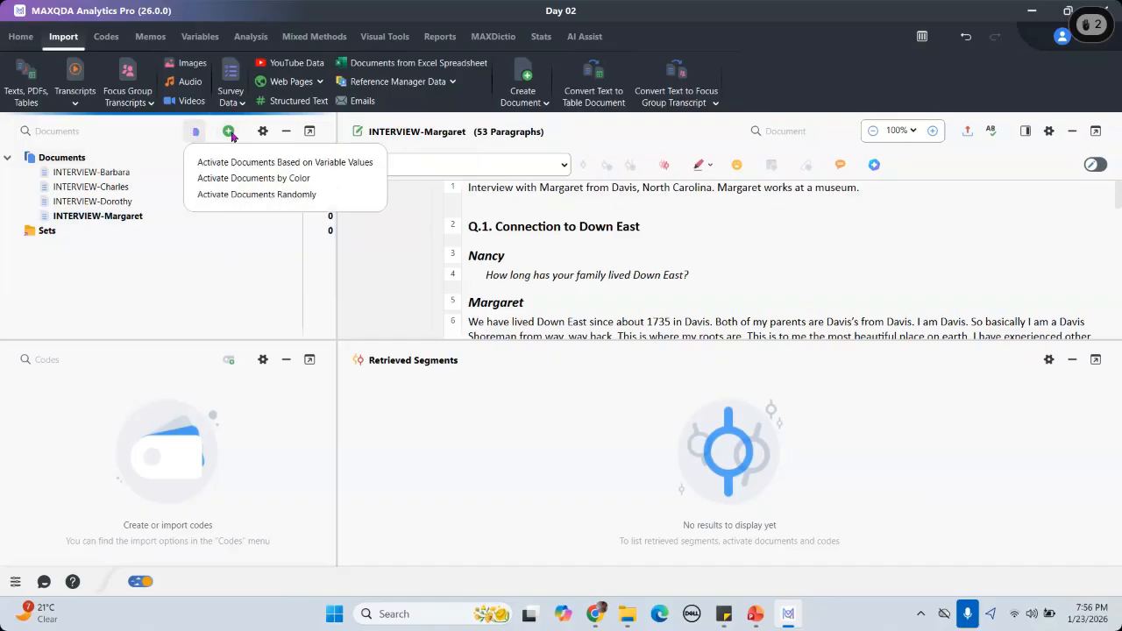
{"action": "mouse_move", "coordinate": [230, 131]}
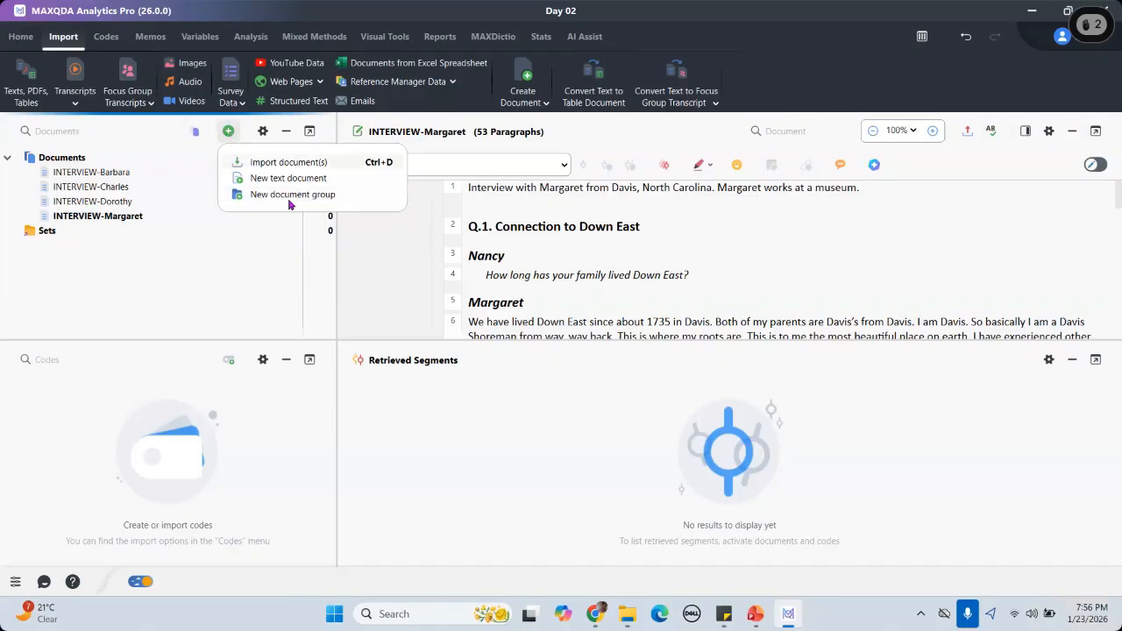
{"action": "left_click", "coordinate": [193, 261]}
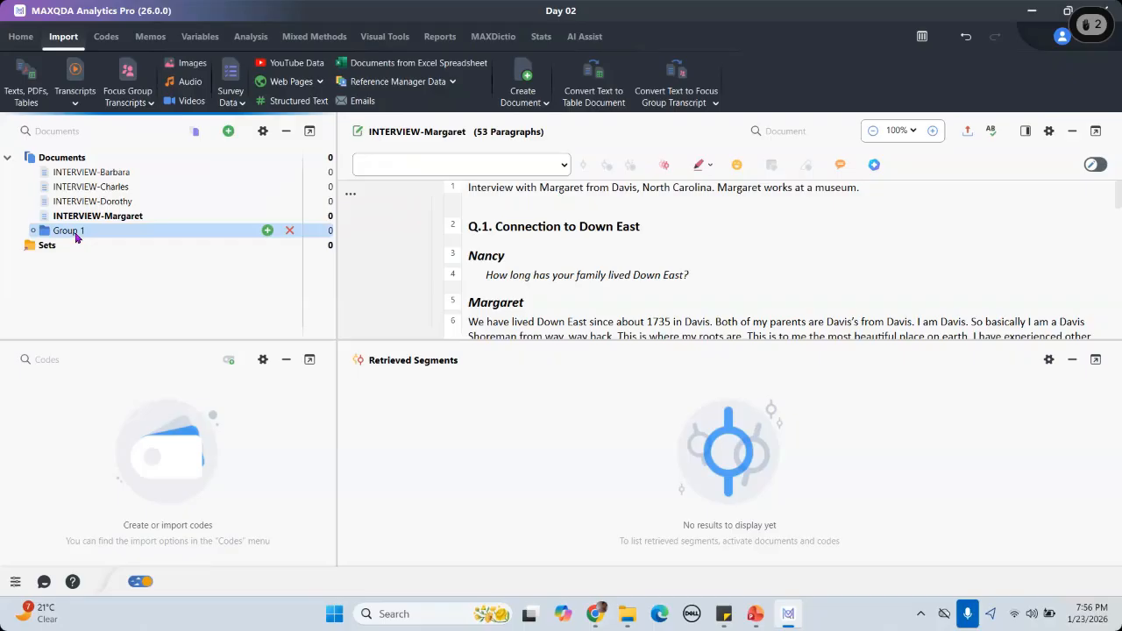
{"action": "right_click", "coordinate": [76, 236]}
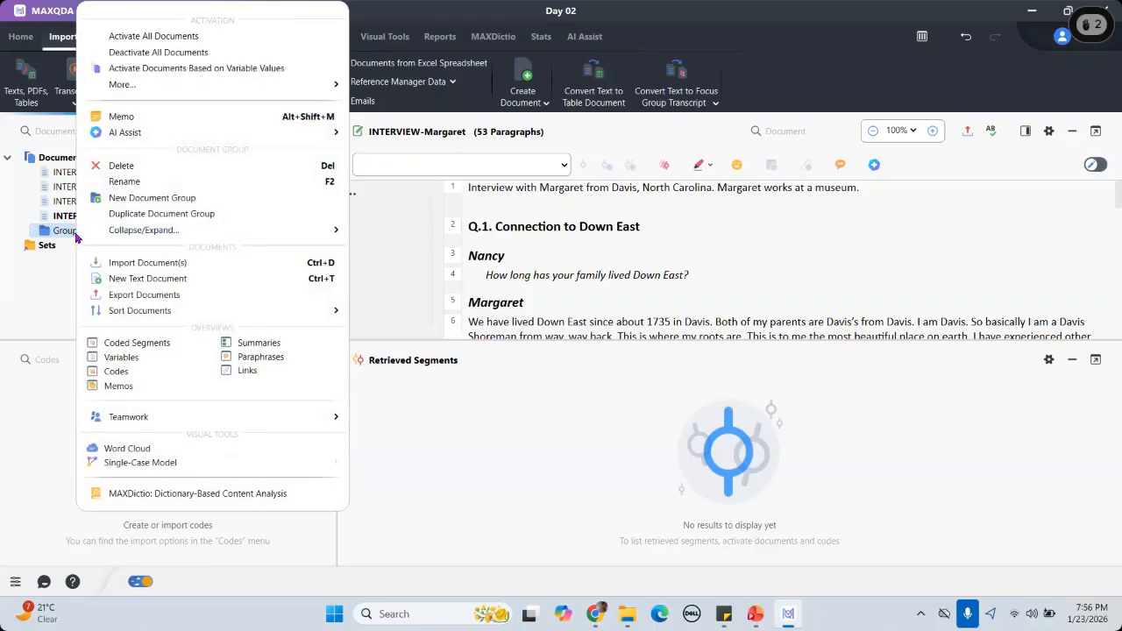
{"action": "left_click", "coordinate": [20, 238]}
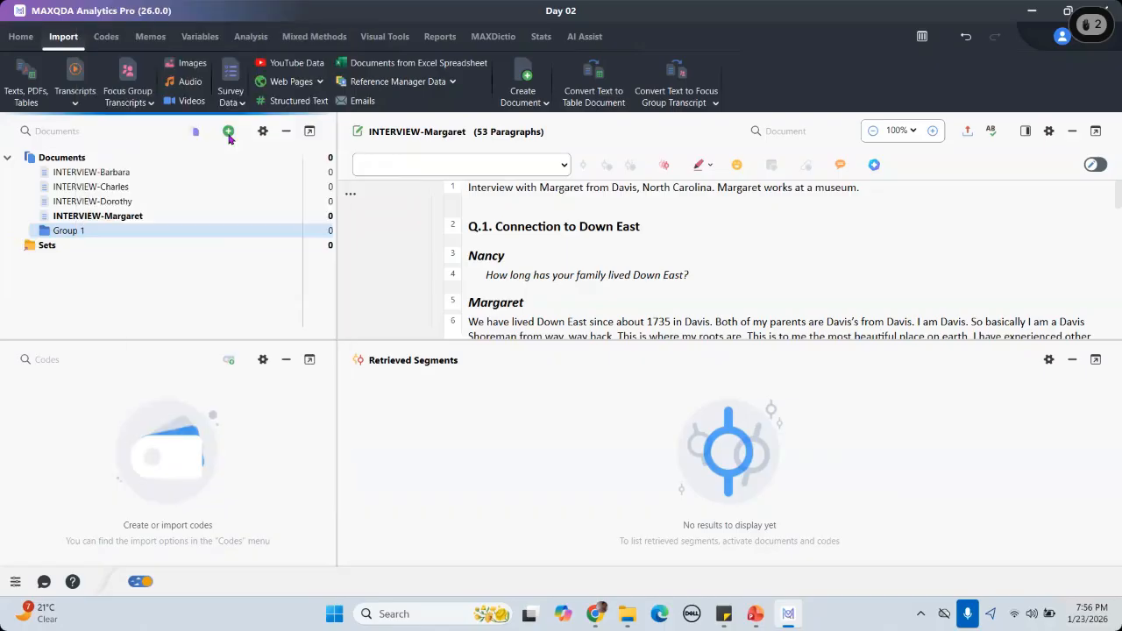
{"action": "left_click", "coordinate": [229, 132]}
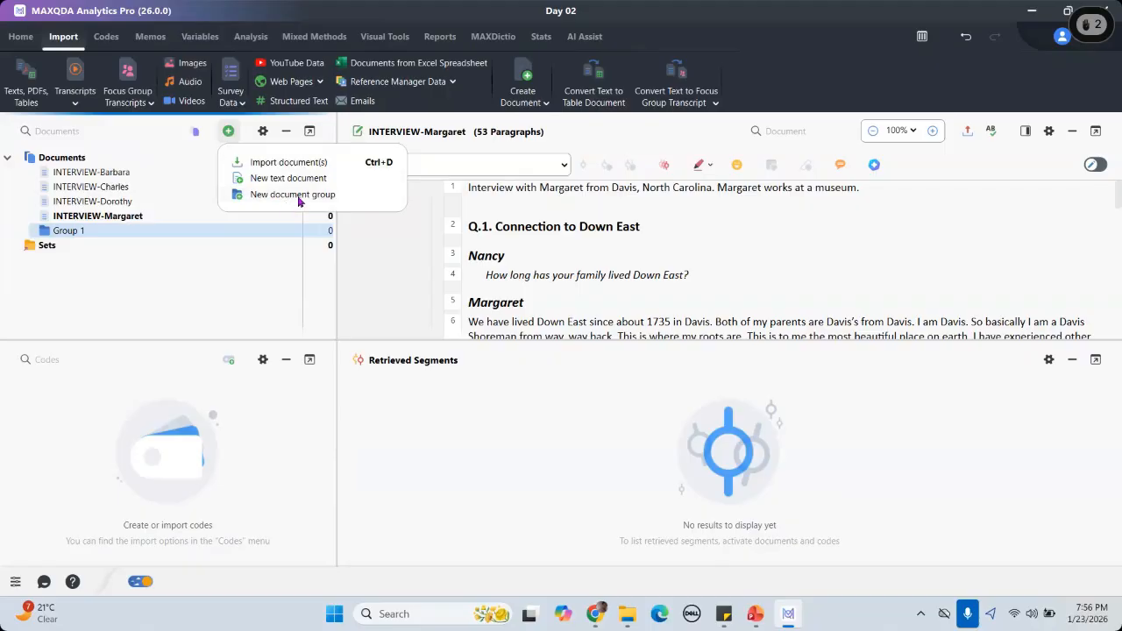
{"action": "left_click", "coordinate": [68, 235]}
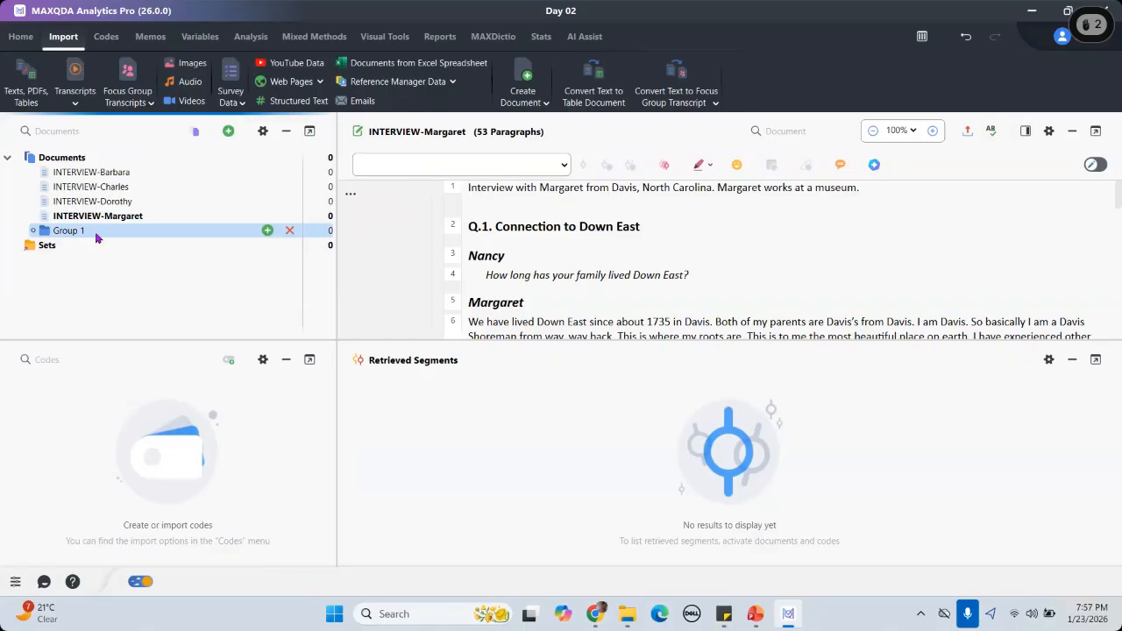
Step: Rename the new document group Group 1 as Interviews
{"action": "right_click", "coordinate": [97, 238]}
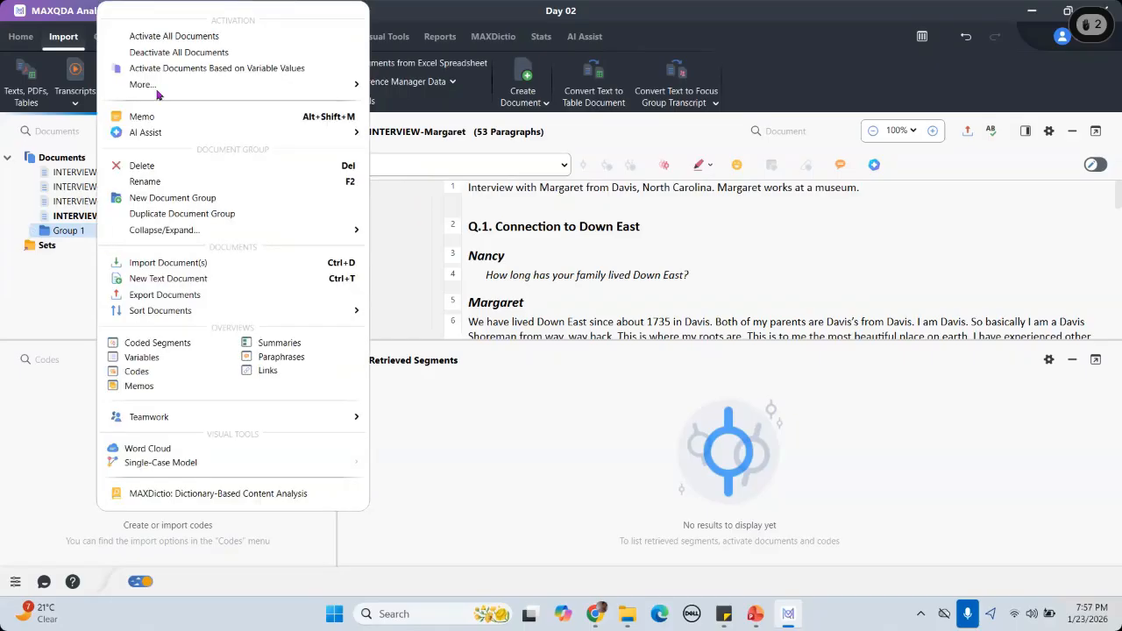
{"action": "left_click", "coordinate": [147, 189]}
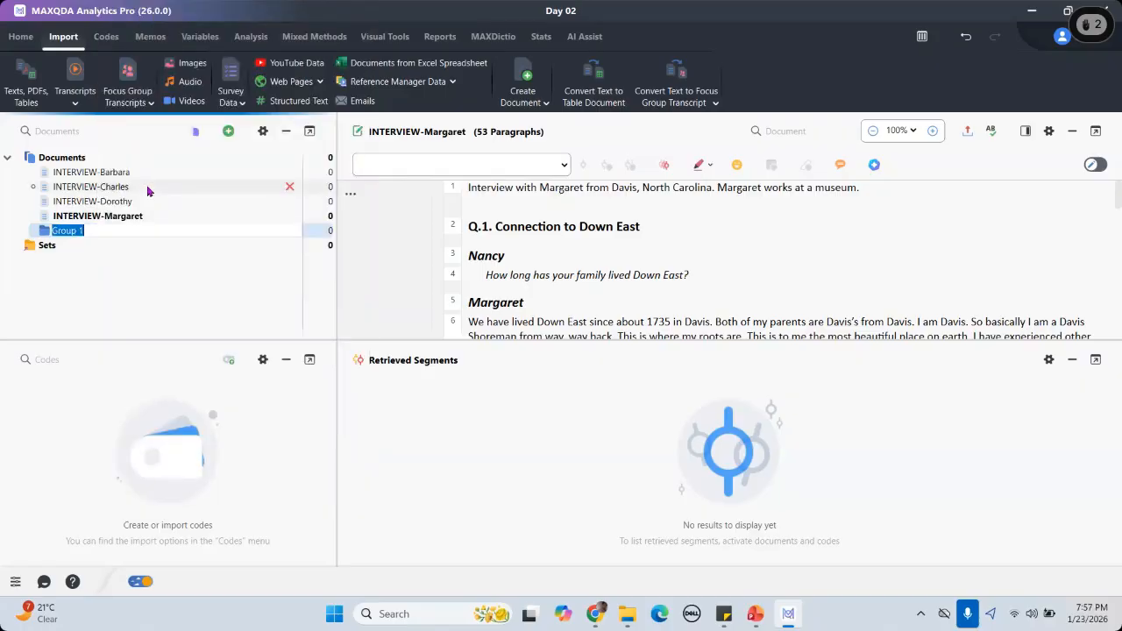
{"action": "key", "text": "BackSpace"}
{"action": "type", "text": "Interviews"}
{"action": "key", "text": "Return"}
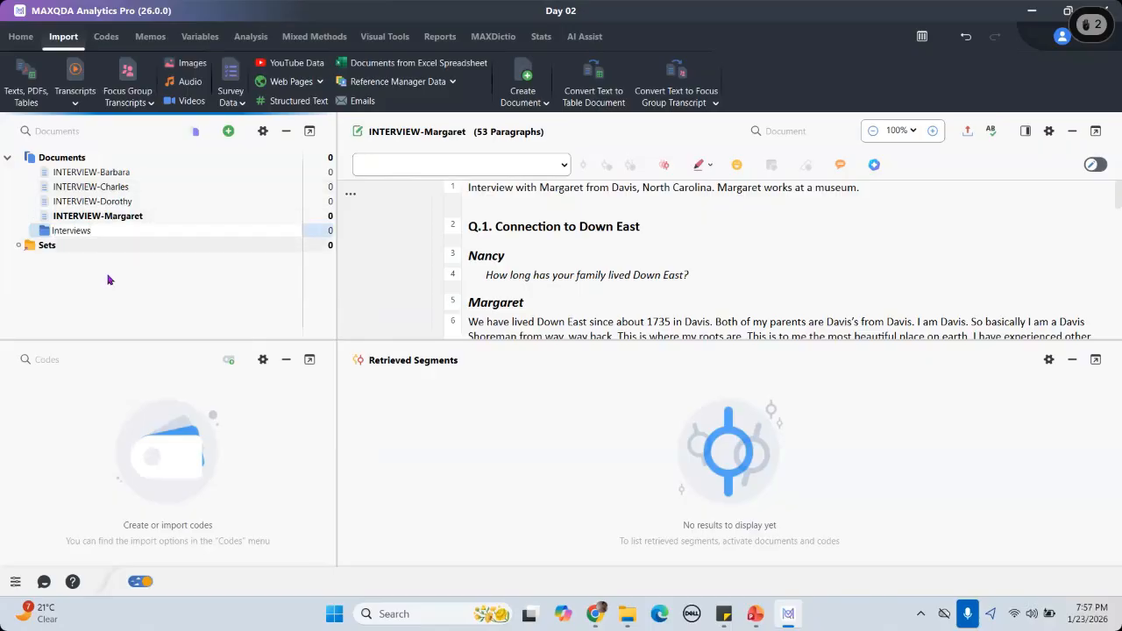
{"action": "left_click", "coordinate": [43, 233]}
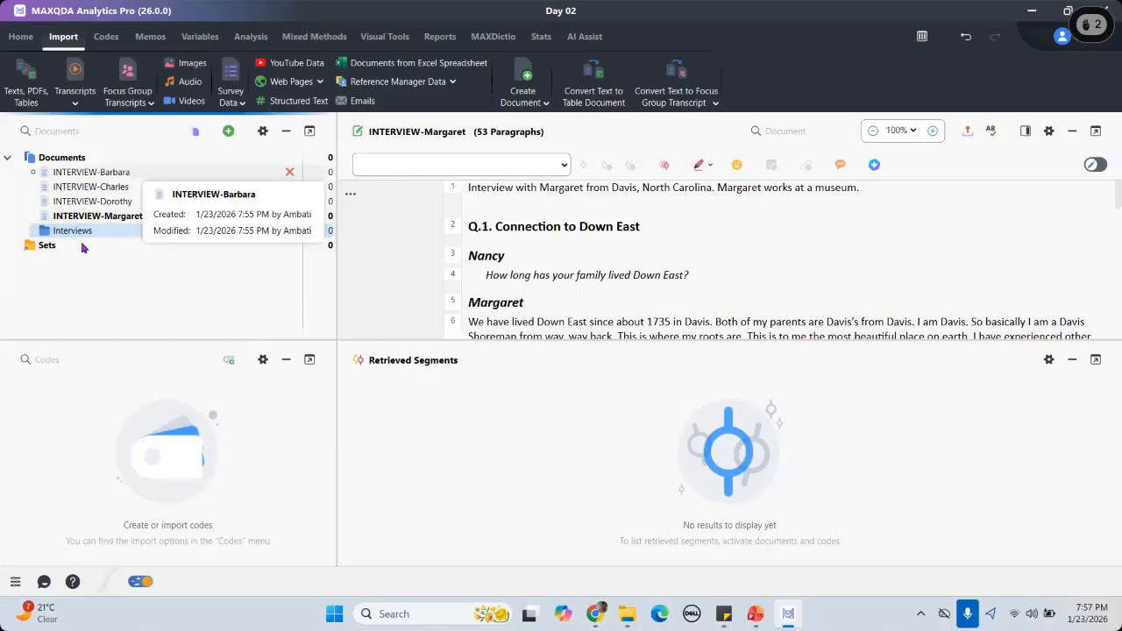
Step: Try moving all four interview documents into the Interviews group, and undo the move
{"action": "left_click", "coordinate": [134, 175]}
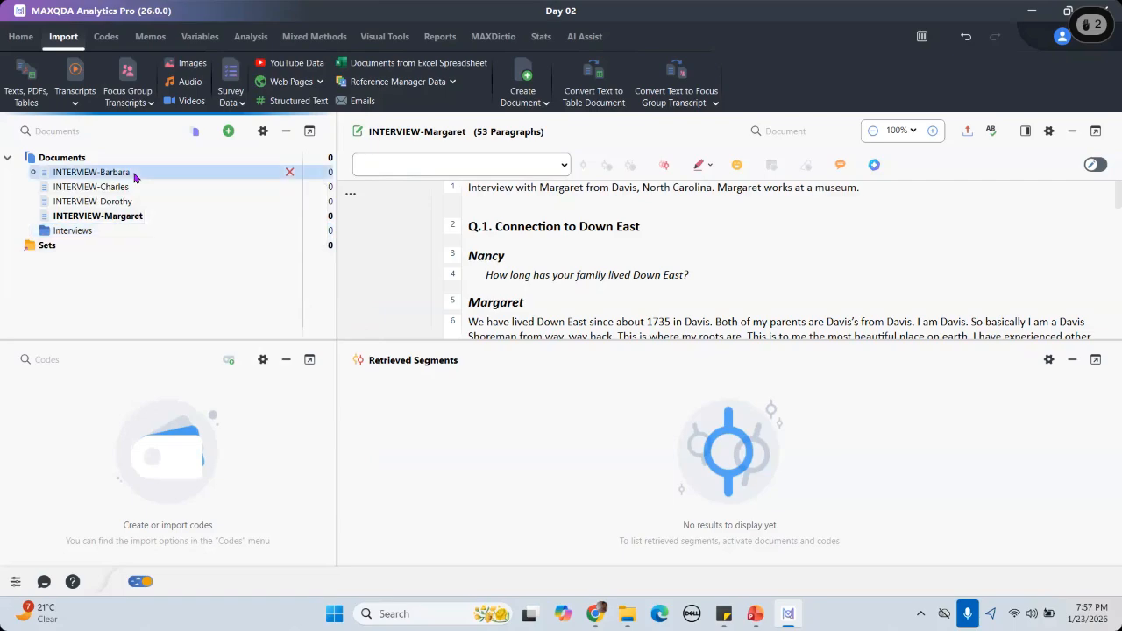
{"action": "key", "text": "shift+Down"}
{"action": "key", "text": "shift+Down"}
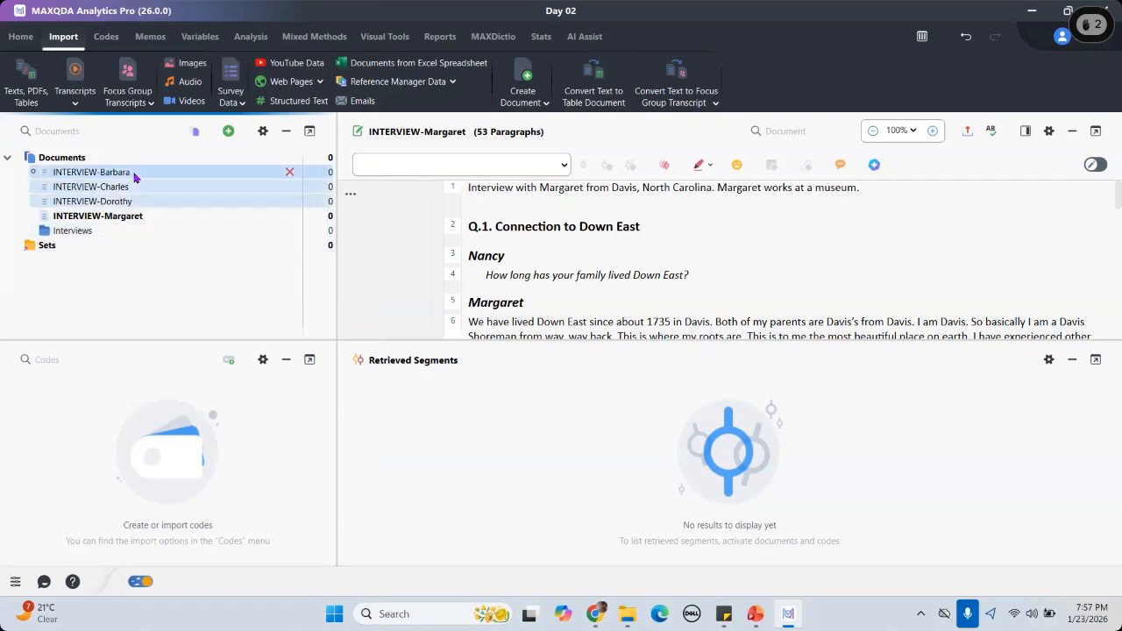
{"action": "key", "text": "shift+Down"}
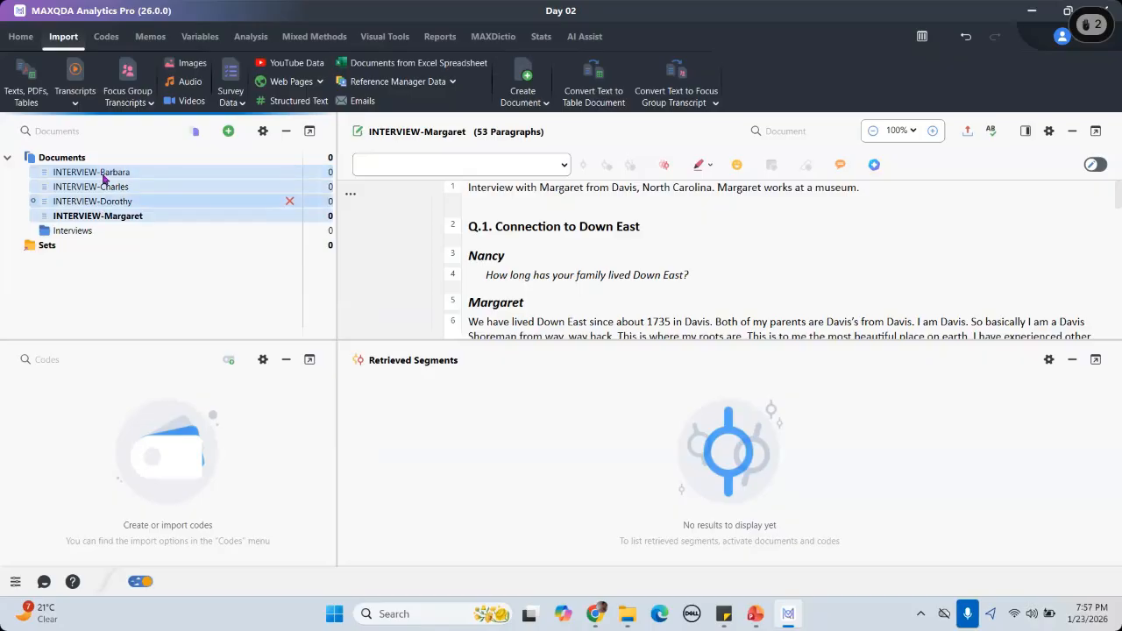
{"action": "mouse_move", "coordinate": [91, 178]}
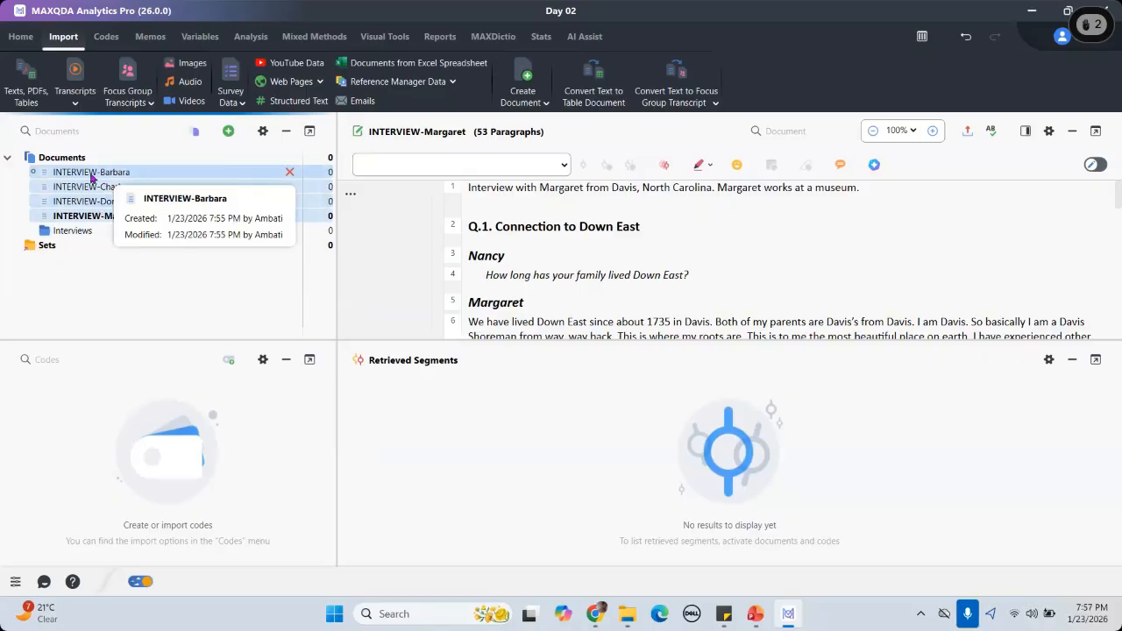
{"action": "left_click_drag", "start_coordinate": [95, 242], "coordinate": [93, 233]}
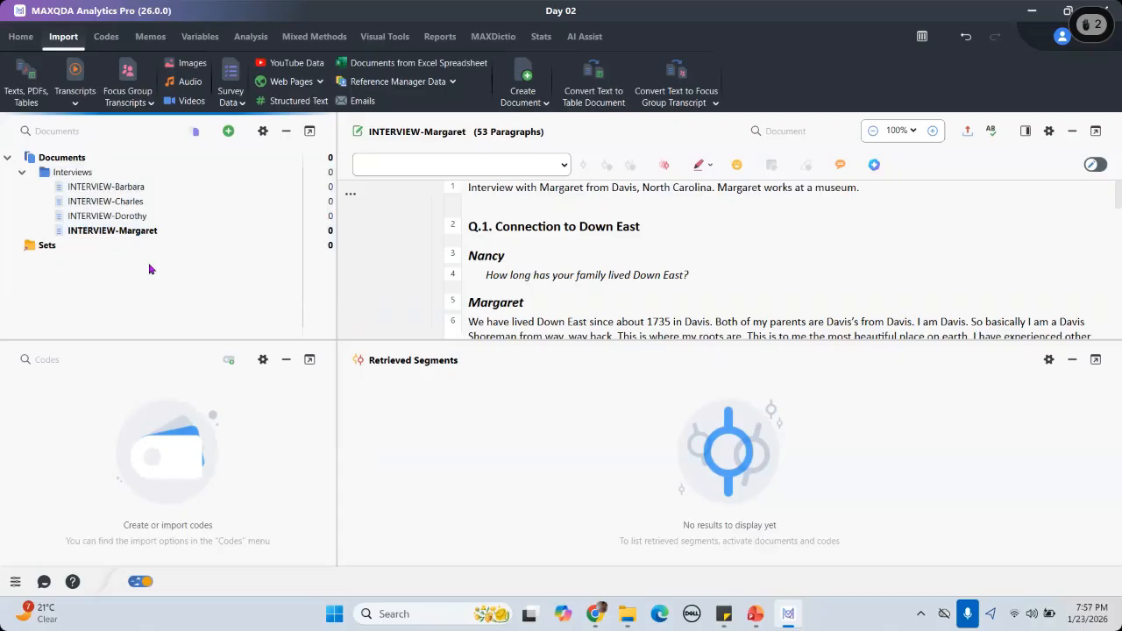
{"action": "key", "text": "ctrl+z"}
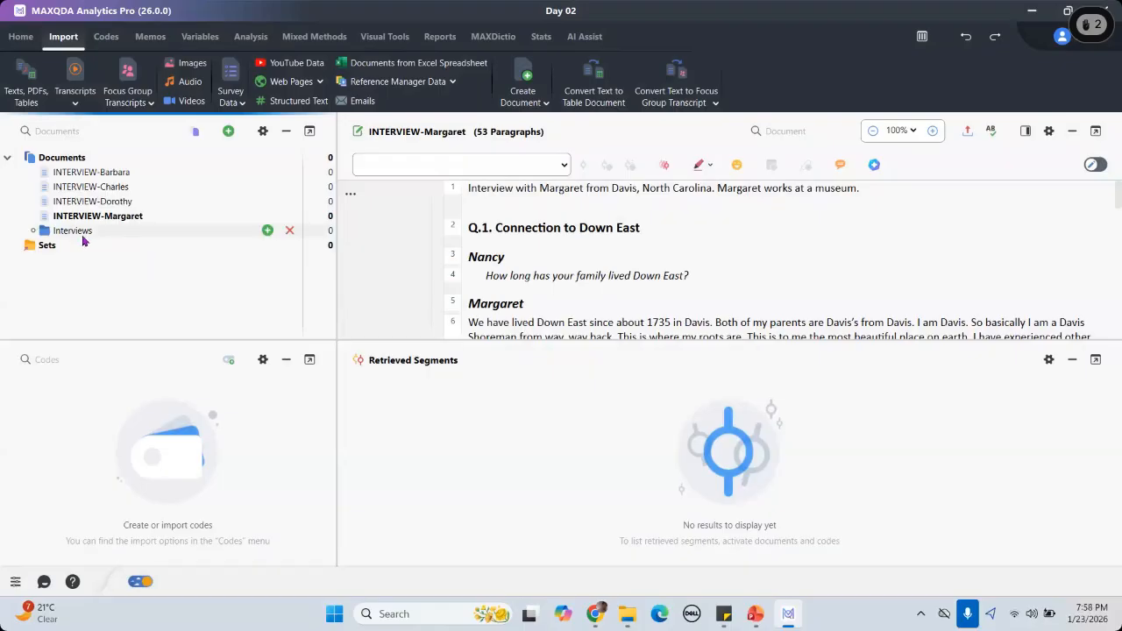
Step: Move the Barbara, Charles, Dorothy and Margaret interview documents together into the Interviews document group
{"action": "left_click", "coordinate": [124, 176]}
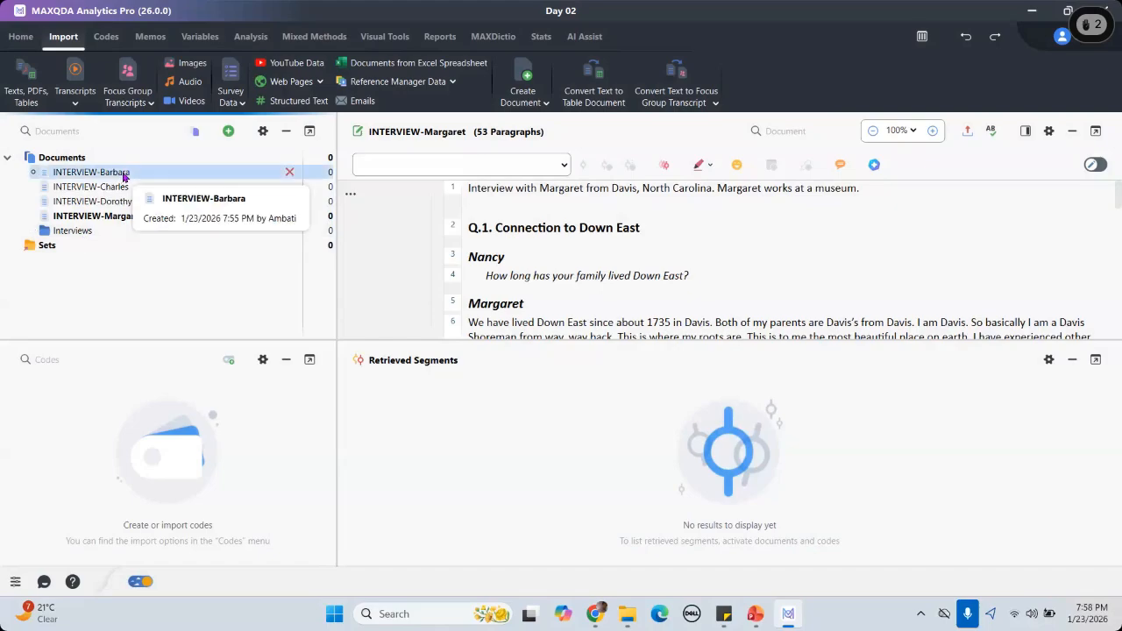
{"action": "key", "text": "shift+Down"}
{"action": "key", "text": "shift+Down"}
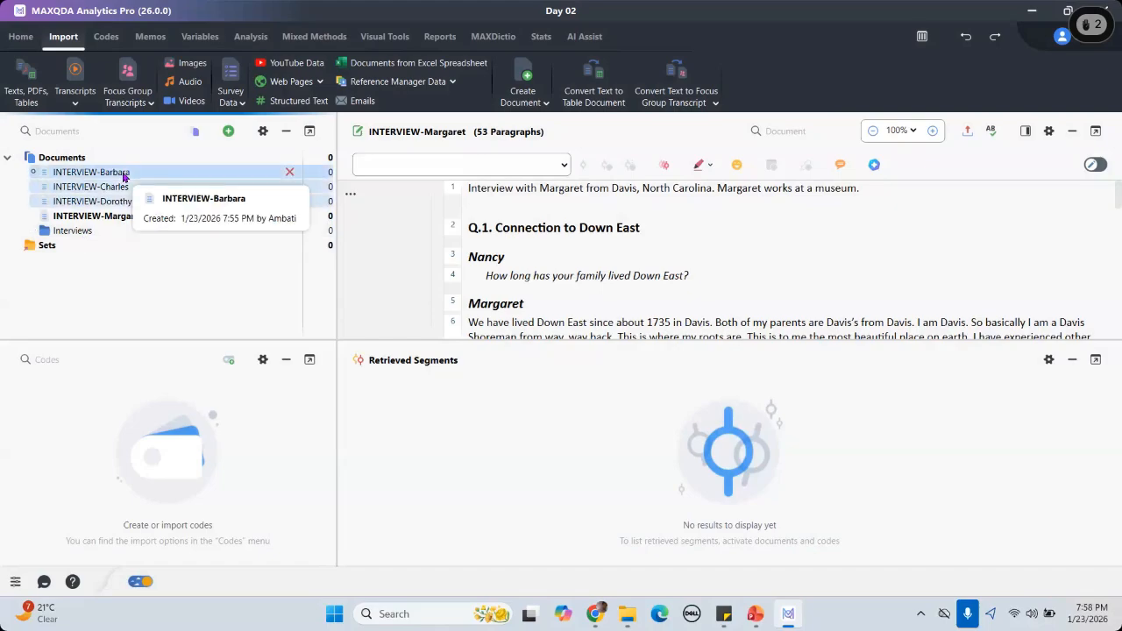
{"action": "key", "text": "shift+Down"}
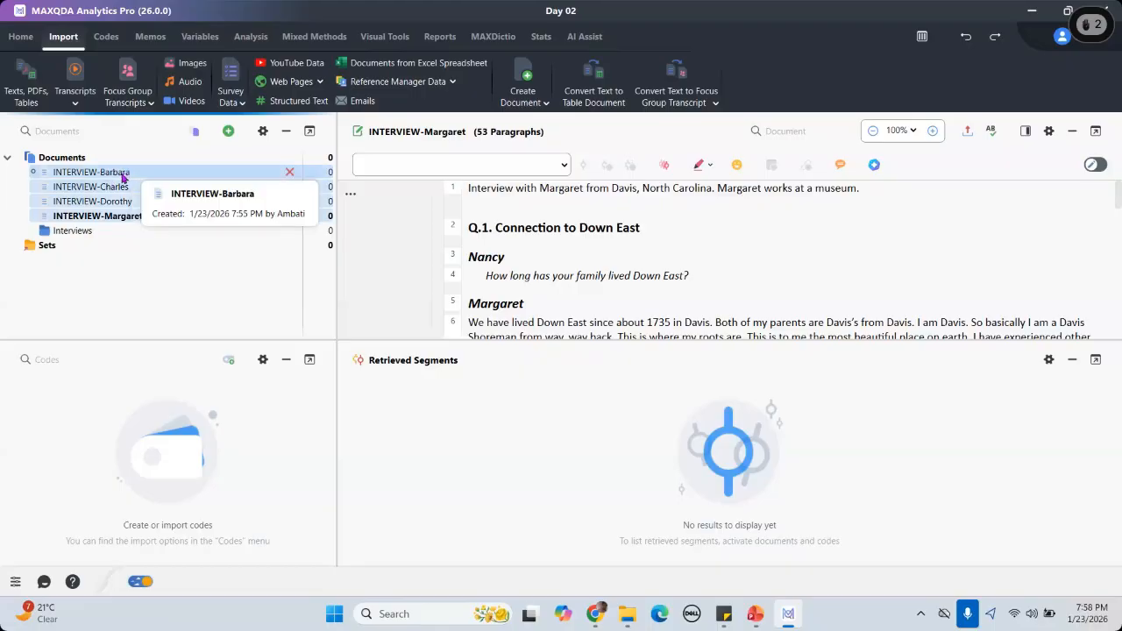
{"action": "left_click_drag", "start_coordinate": [118, 216], "coordinate": [112, 233]}
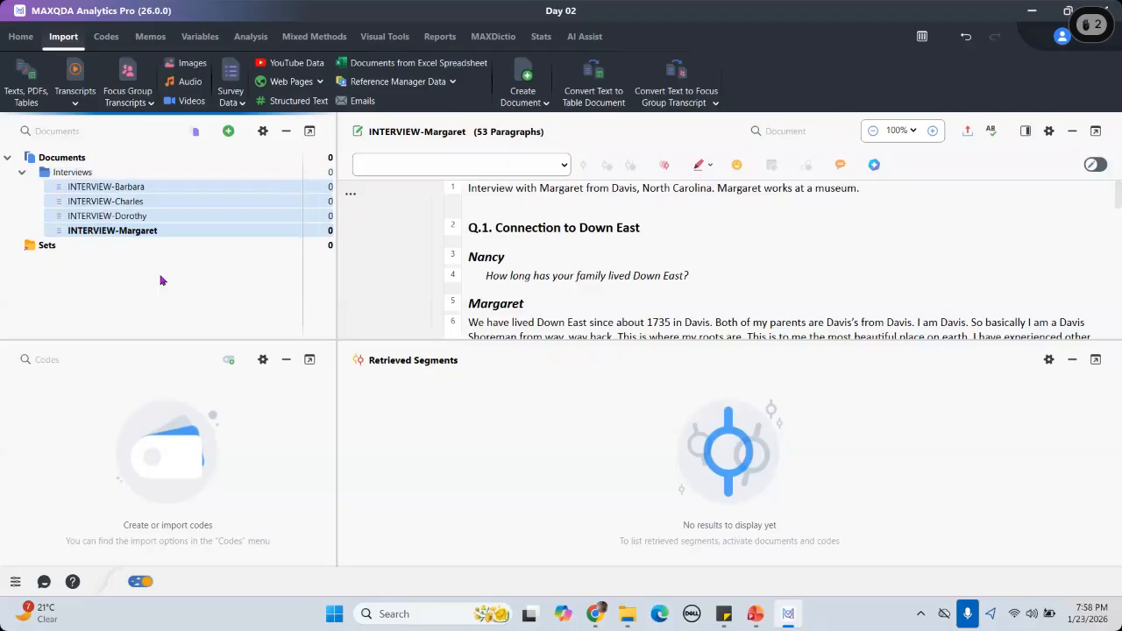
{"action": "left_click", "coordinate": [161, 280]}
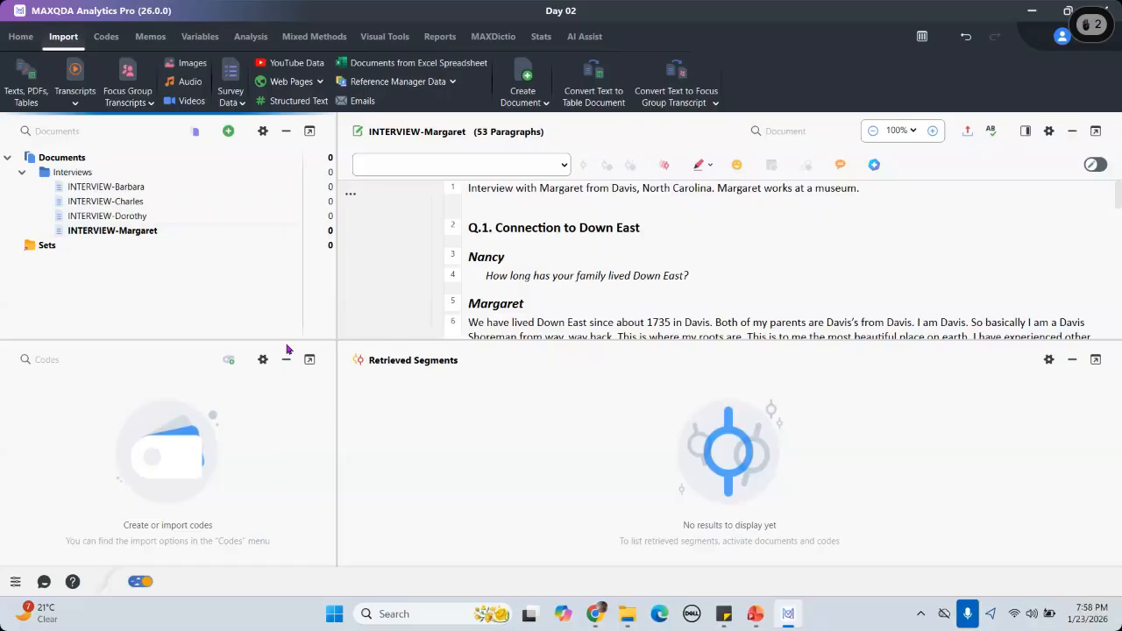
{"action": "left_click", "coordinate": [228, 131]}
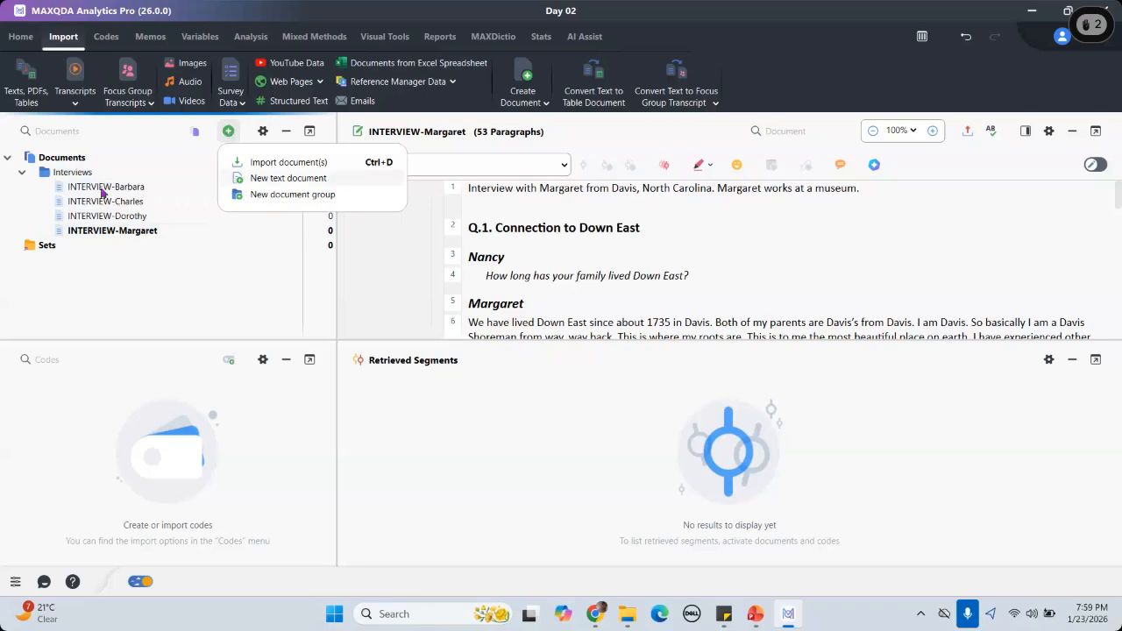
{"action": "left_click", "coordinate": [42, 251]}
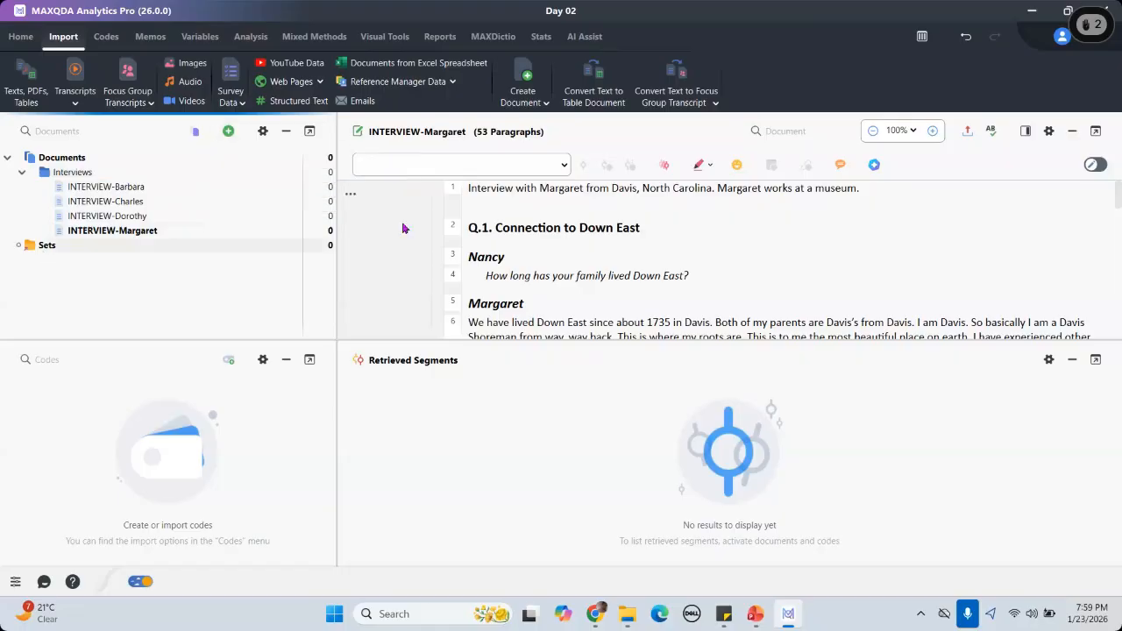
{"action": "left_click", "coordinate": [229, 132]}
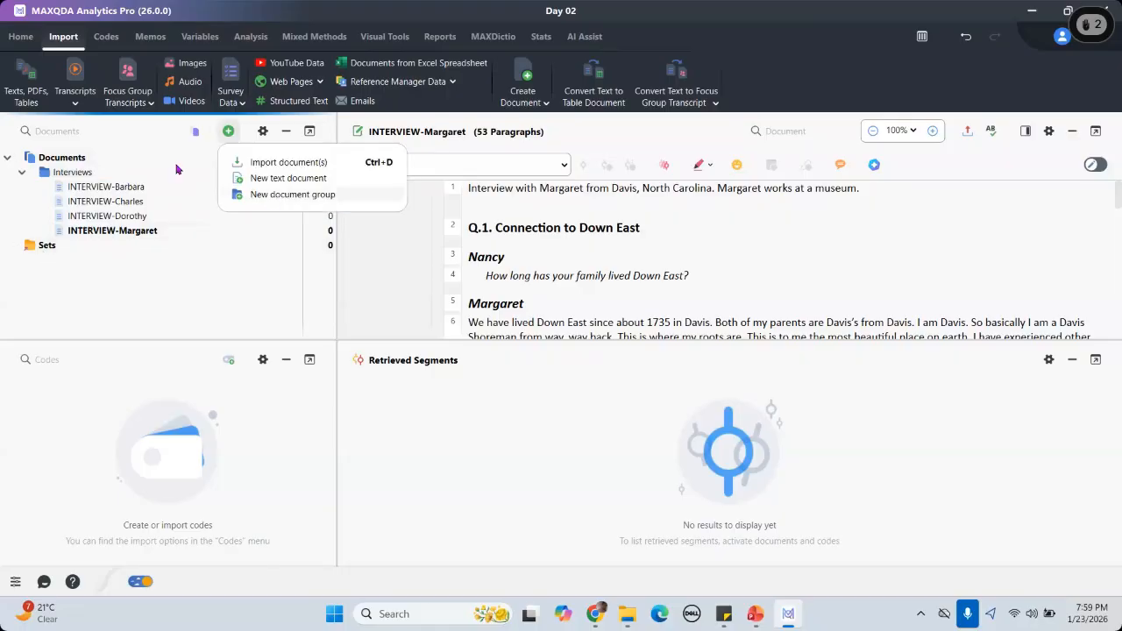
{"action": "left_click", "coordinate": [62, 42]}
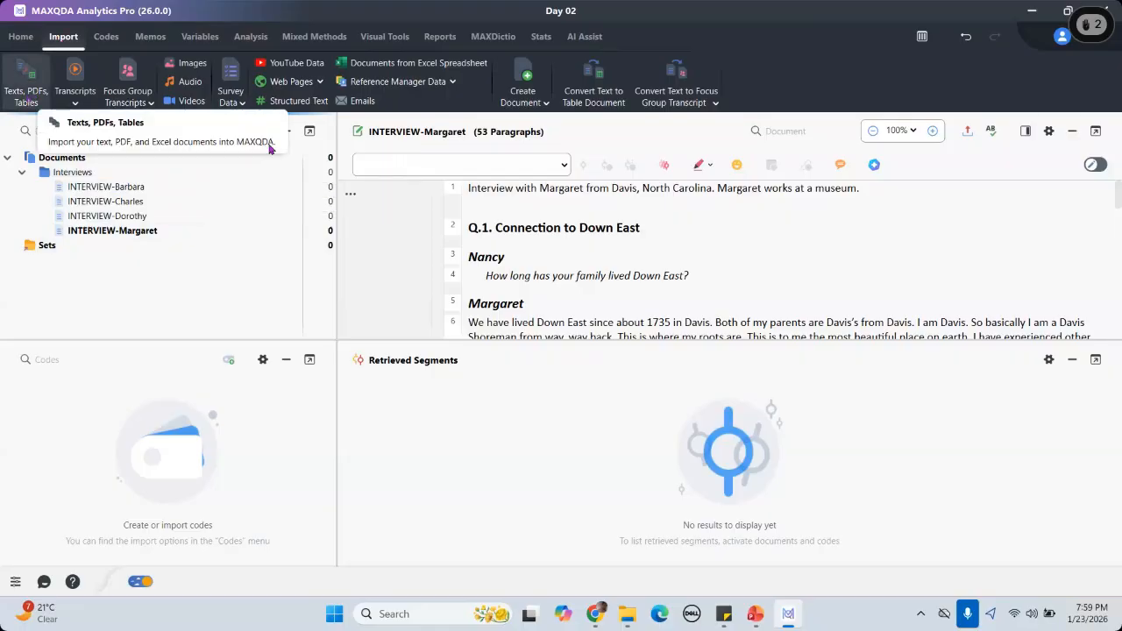
{"action": "left_click", "coordinate": [236, 133]}
{"action": "left_click", "coordinate": [229, 133]}
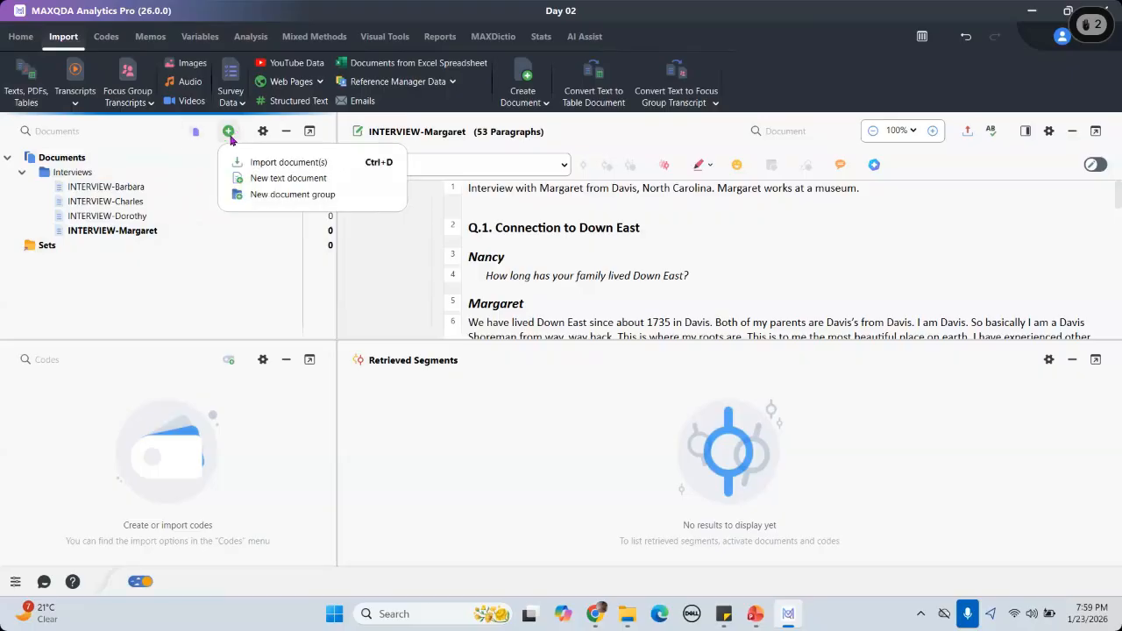
{"action": "left_click", "coordinate": [288, 164]}
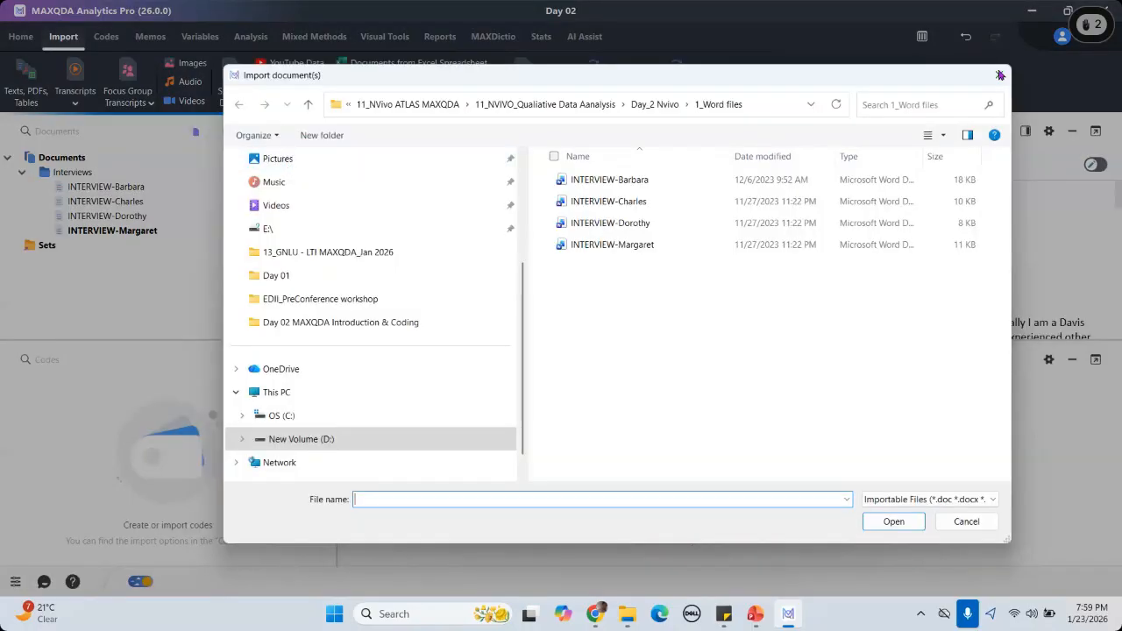
Step: Import all three PDF articles from the 2_PDF files folder inside Day_2 Nvivo into the project
{"action": "left_click", "coordinate": [228, 131]}
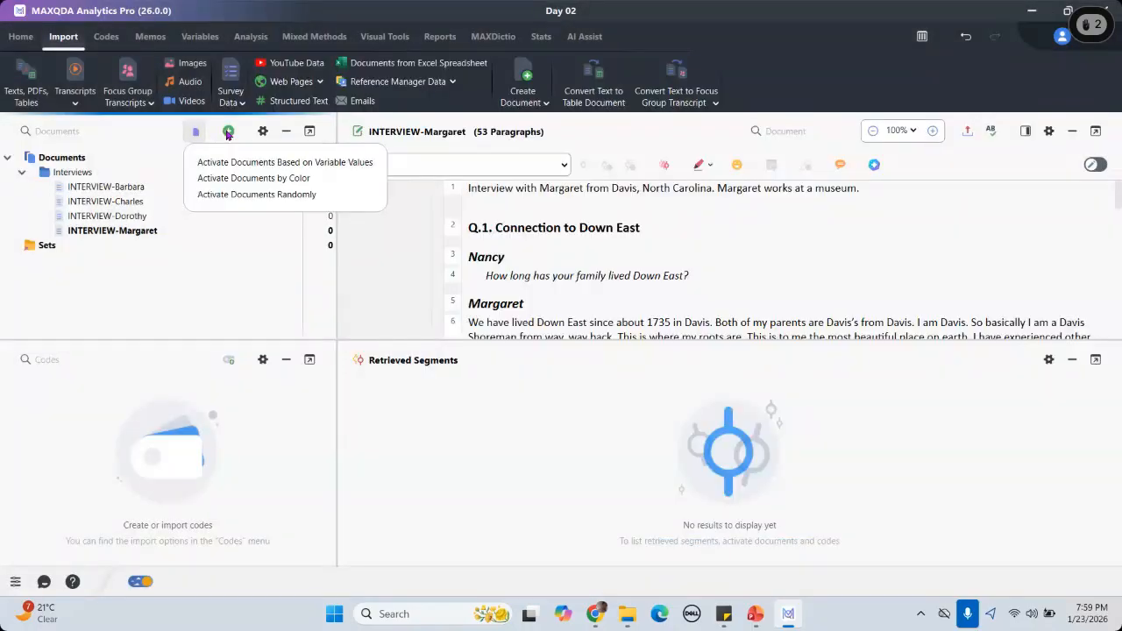
{"action": "left_click", "coordinate": [228, 132]}
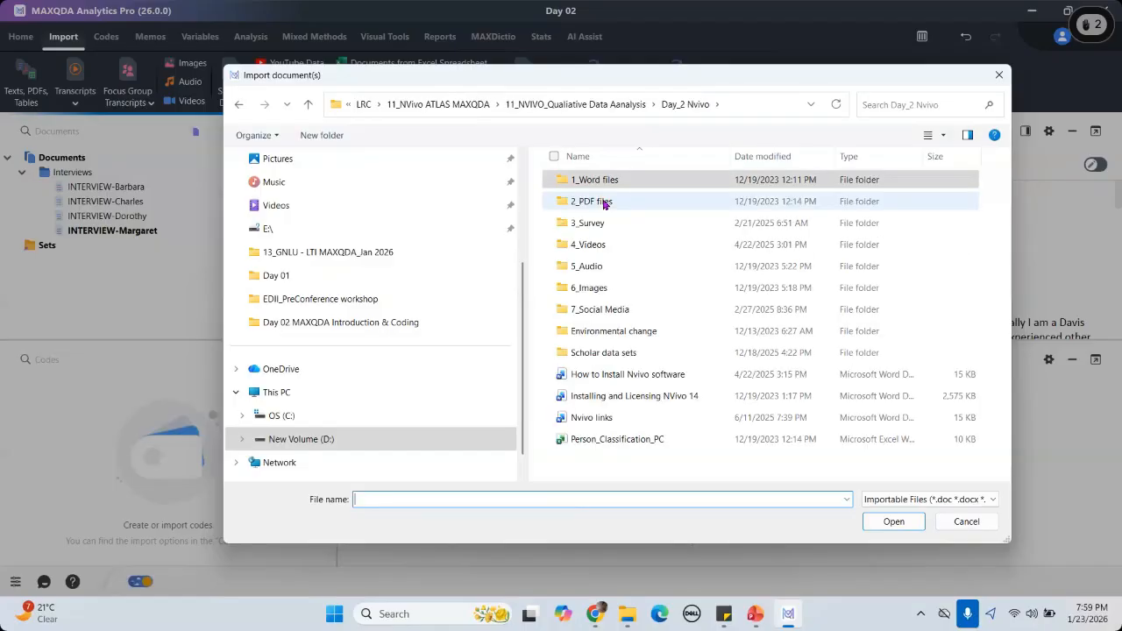
{"action": "double_click", "coordinate": [603, 203]}
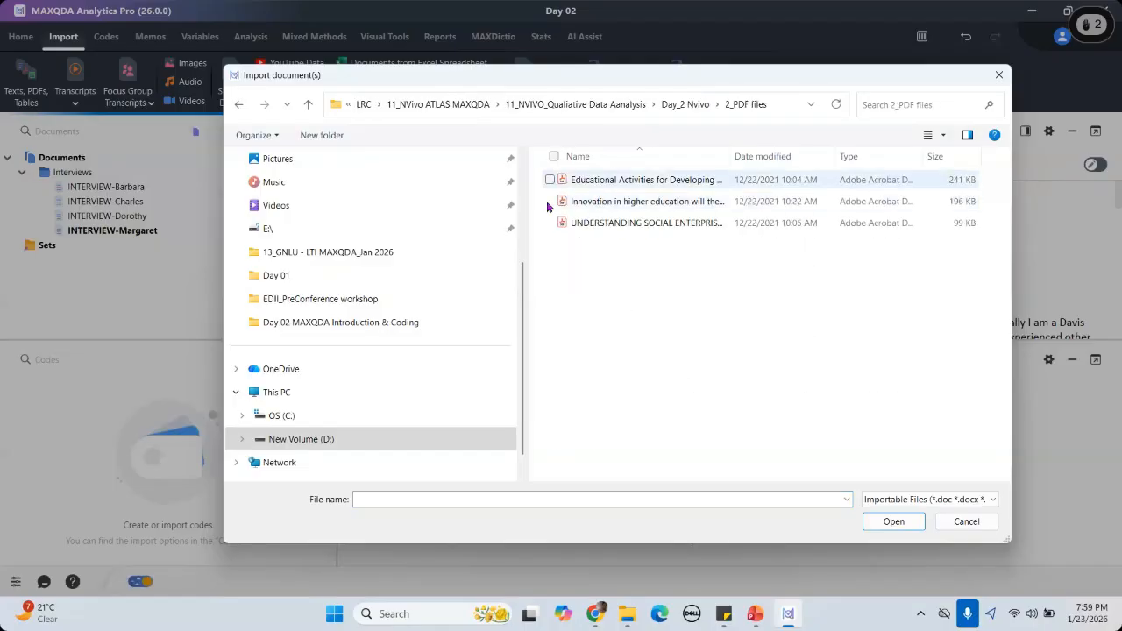
{"action": "left_click", "coordinate": [595, 182]}
{"action": "left_click", "coordinate": [656, 223], "text": "shift"}
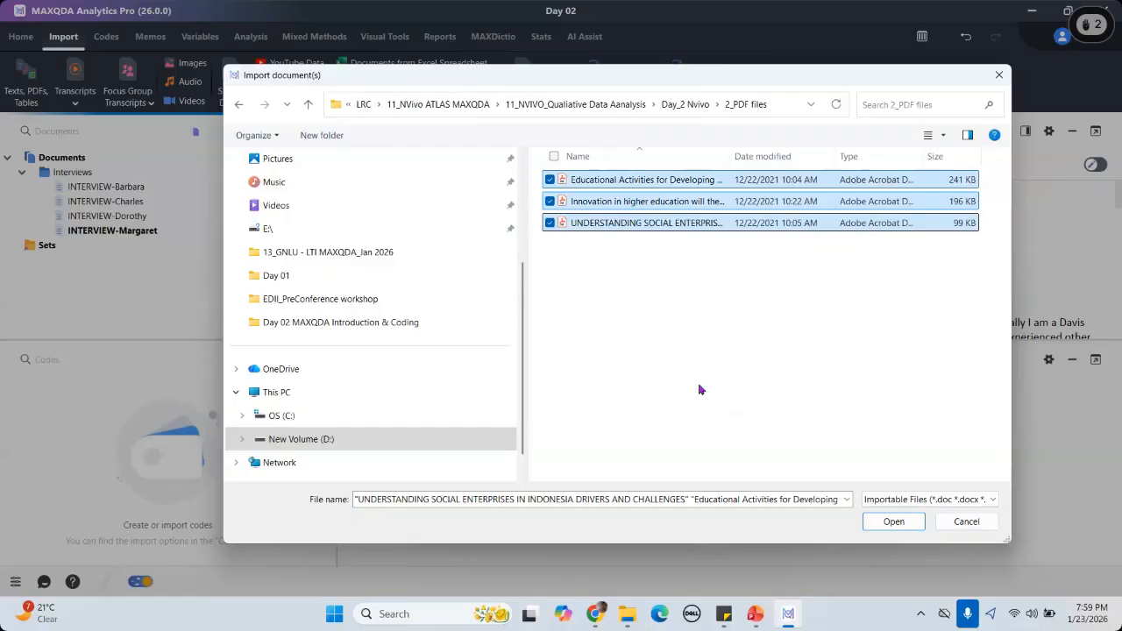
{"action": "left_click", "coordinate": [894, 522]}
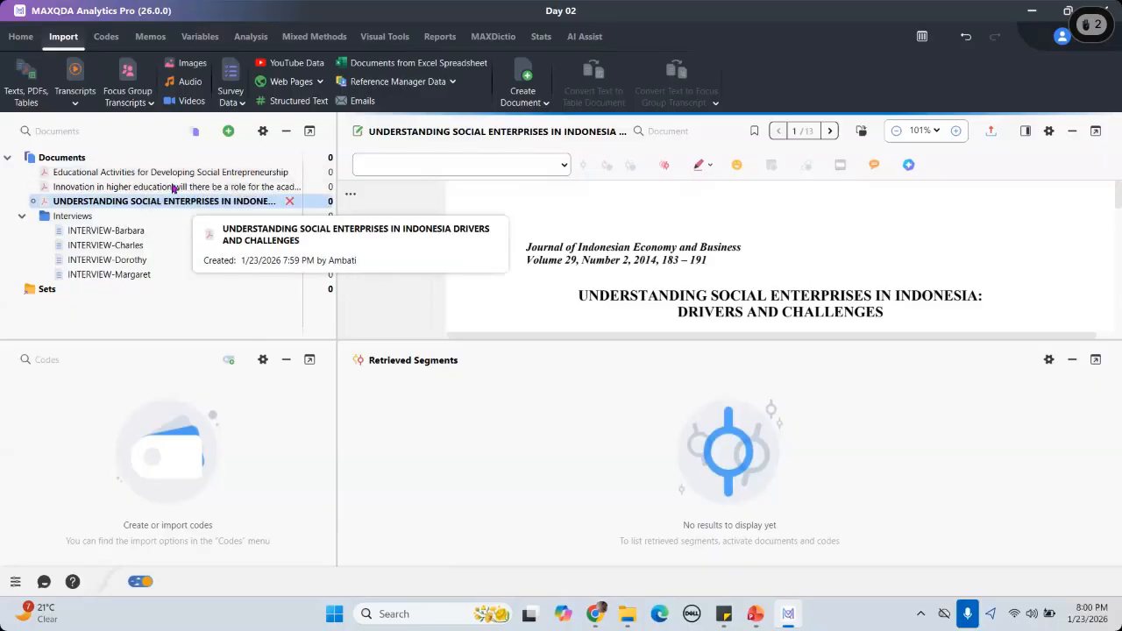
Step: Create a new top-level document group and name it ROL
{"action": "left_click", "coordinate": [228, 133]}
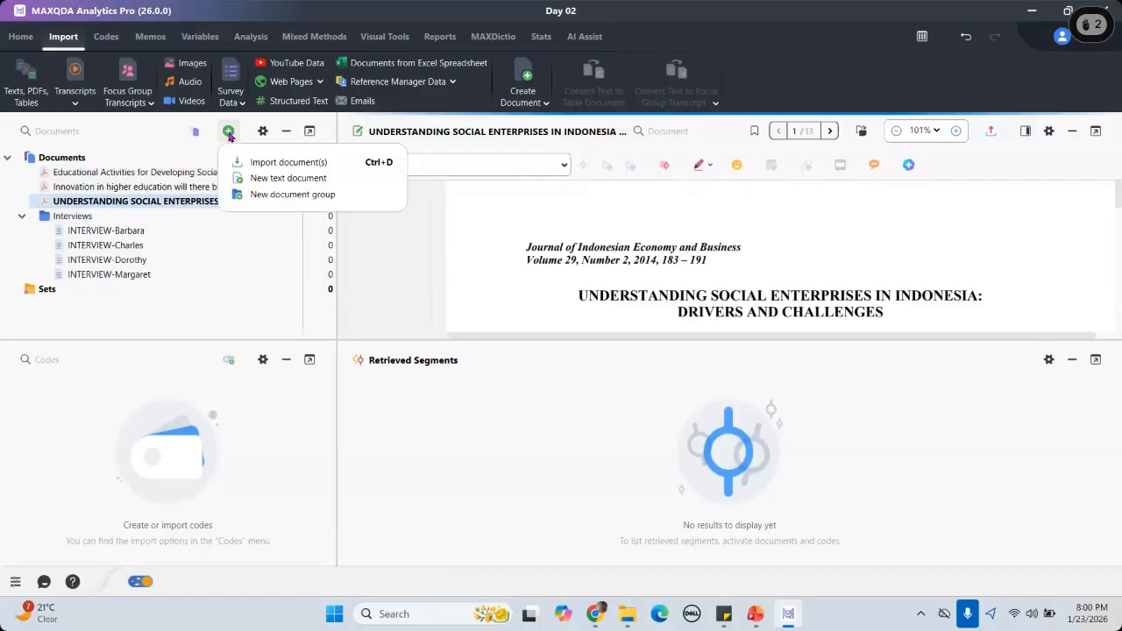
{"action": "left_click", "coordinate": [288, 194]}
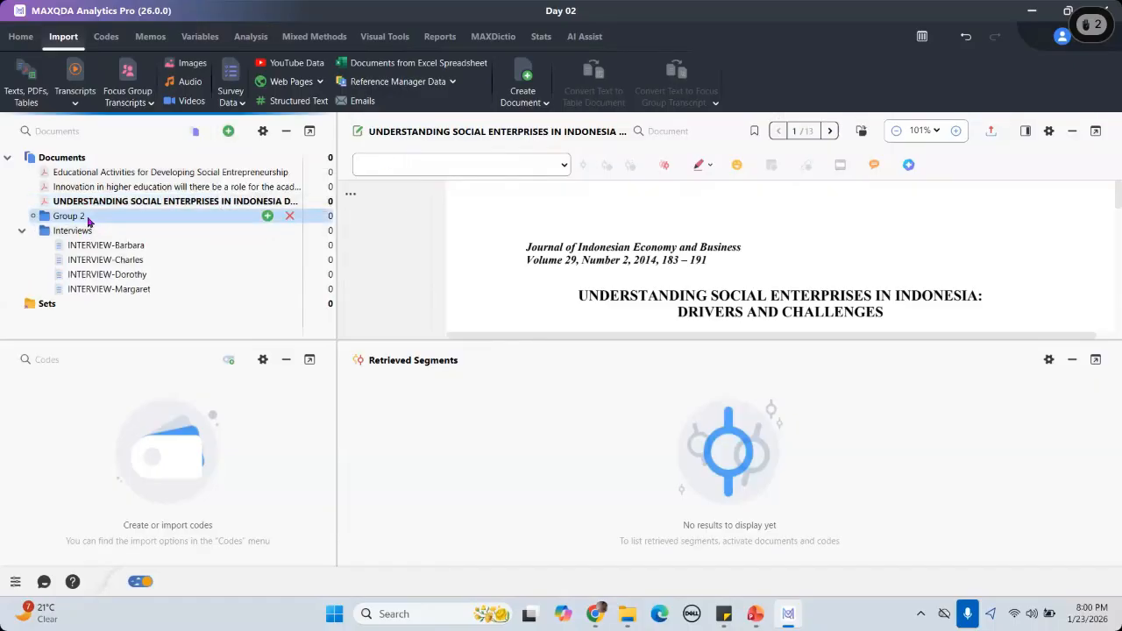
{"action": "right_click", "coordinate": [105, 216]}
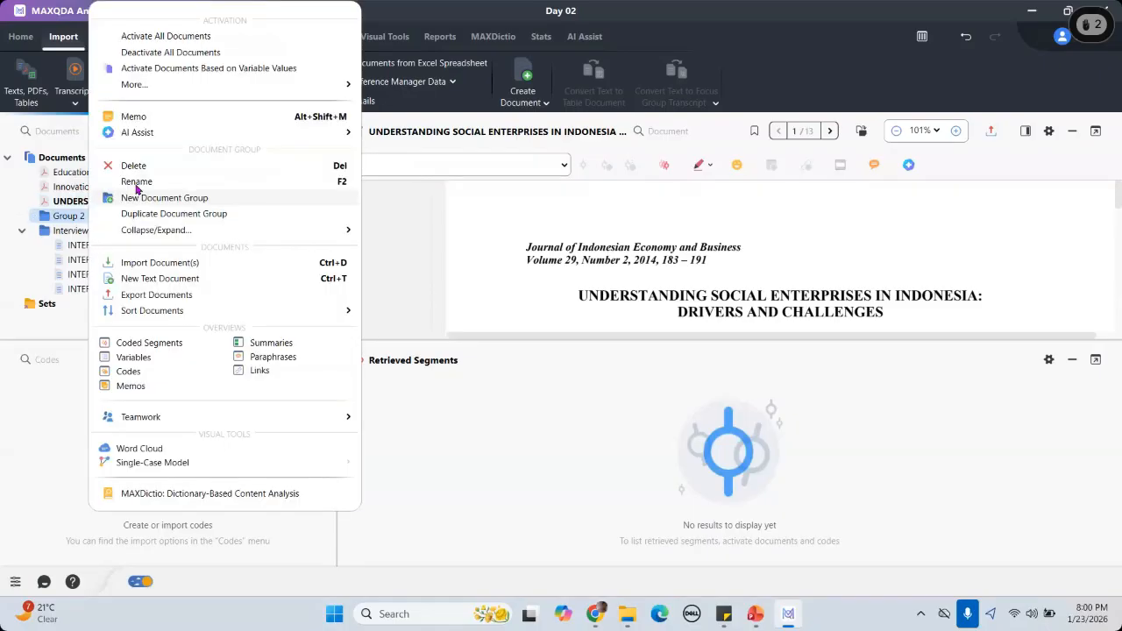
{"action": "left_click", "coordinate": [136, 183]}
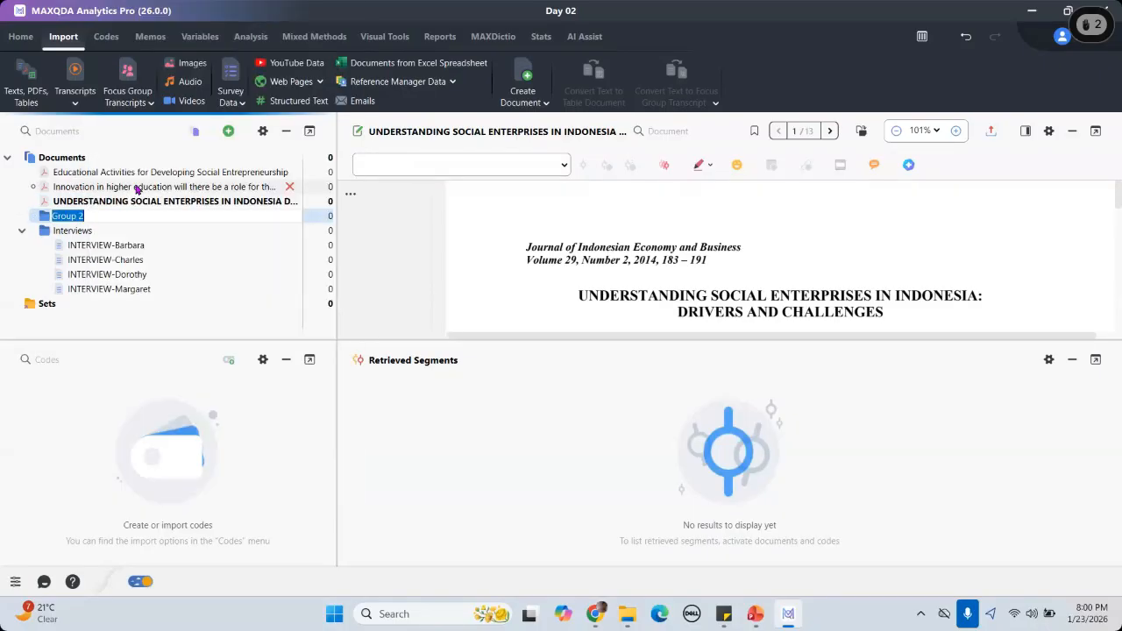
{"action": "type", "text": "ROL"}
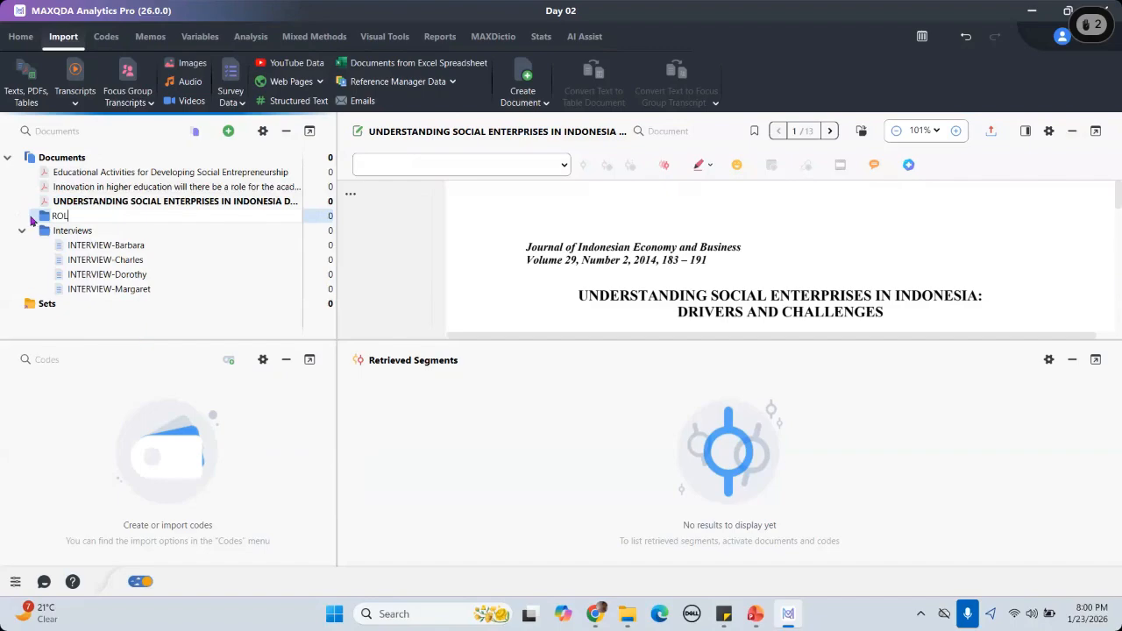
{"action": "key", "text": "Return"}
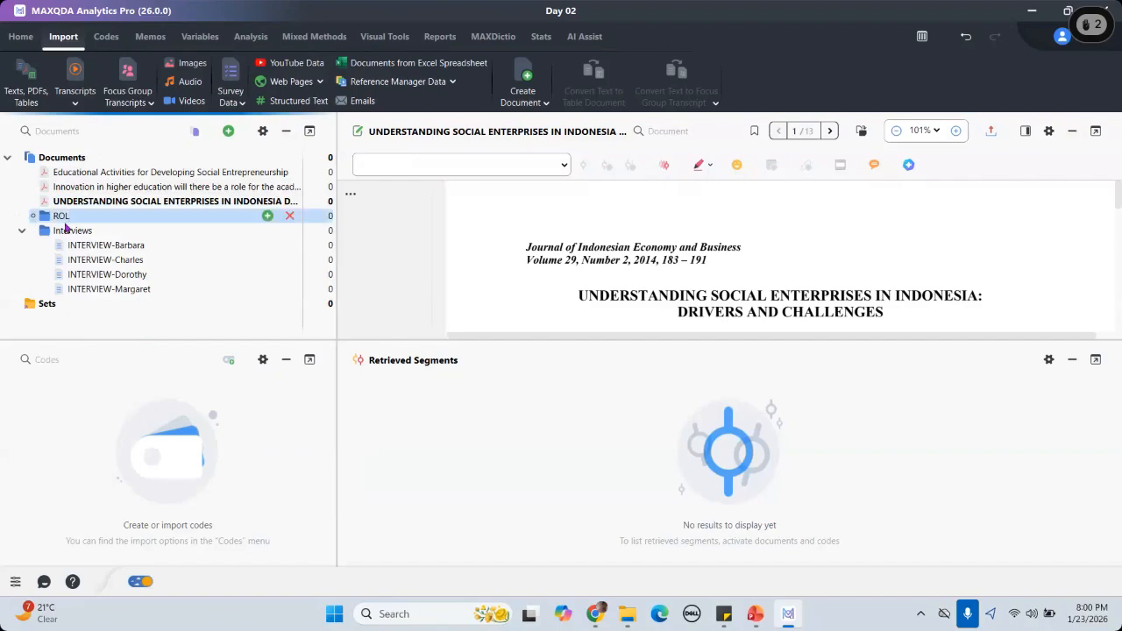
Step: Move the three imported PDF articles into the ROL document group
{"action": "left_click", "coordinate": [121, 202]}
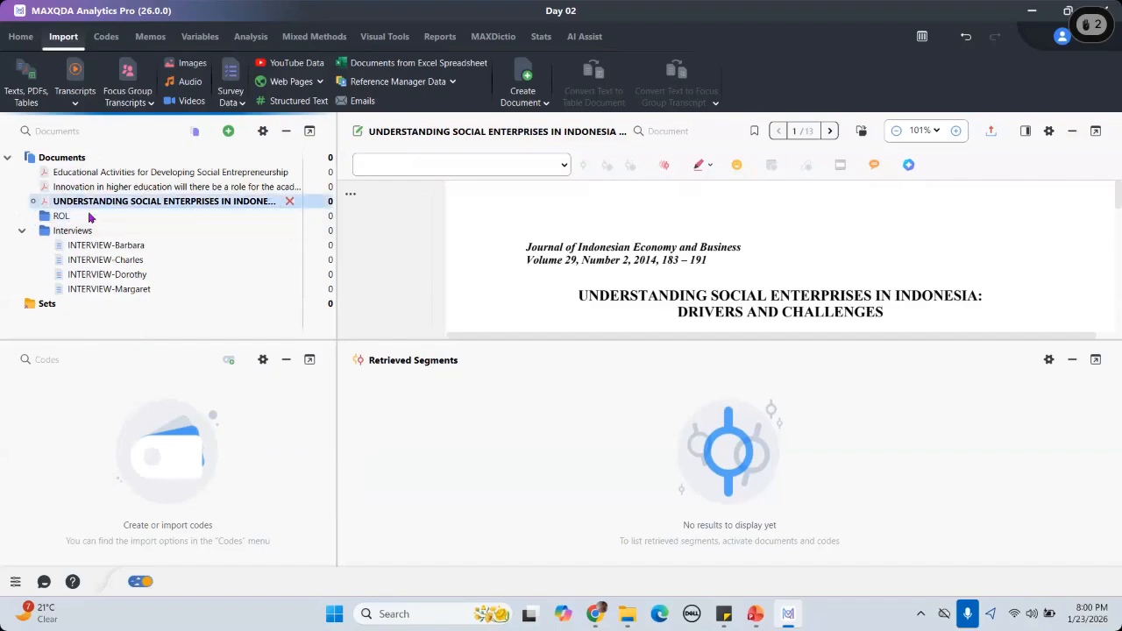
{"action": "left_click", "coordinate": [129, 175]}
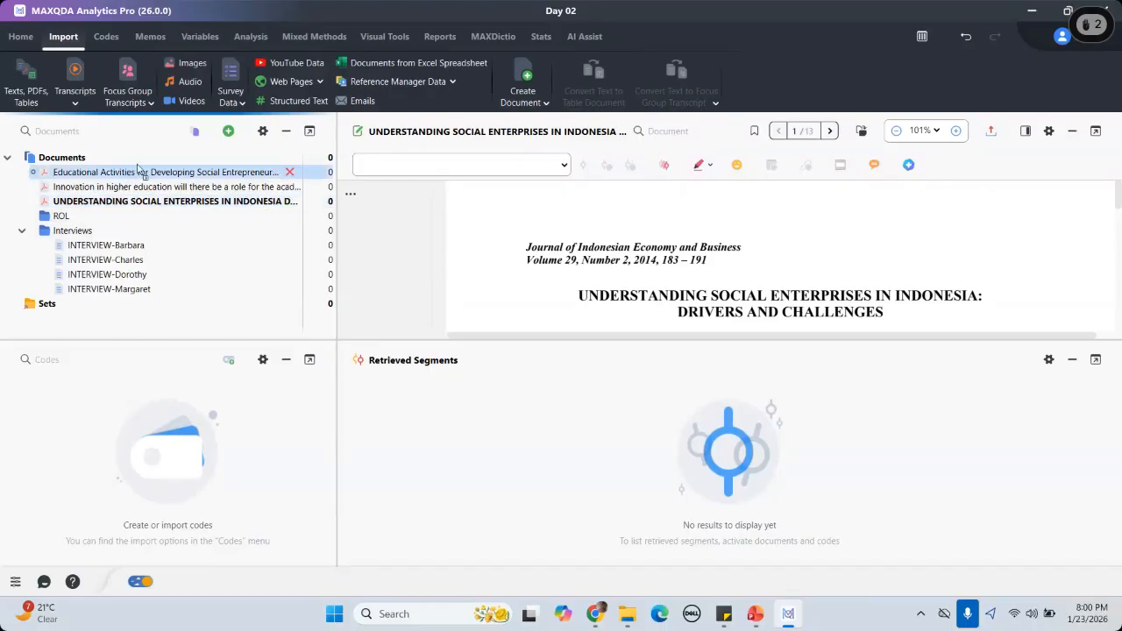
{"action": "left_click_drag", "start_coordinate": [137, 168], "coordinate": [105, 225]}
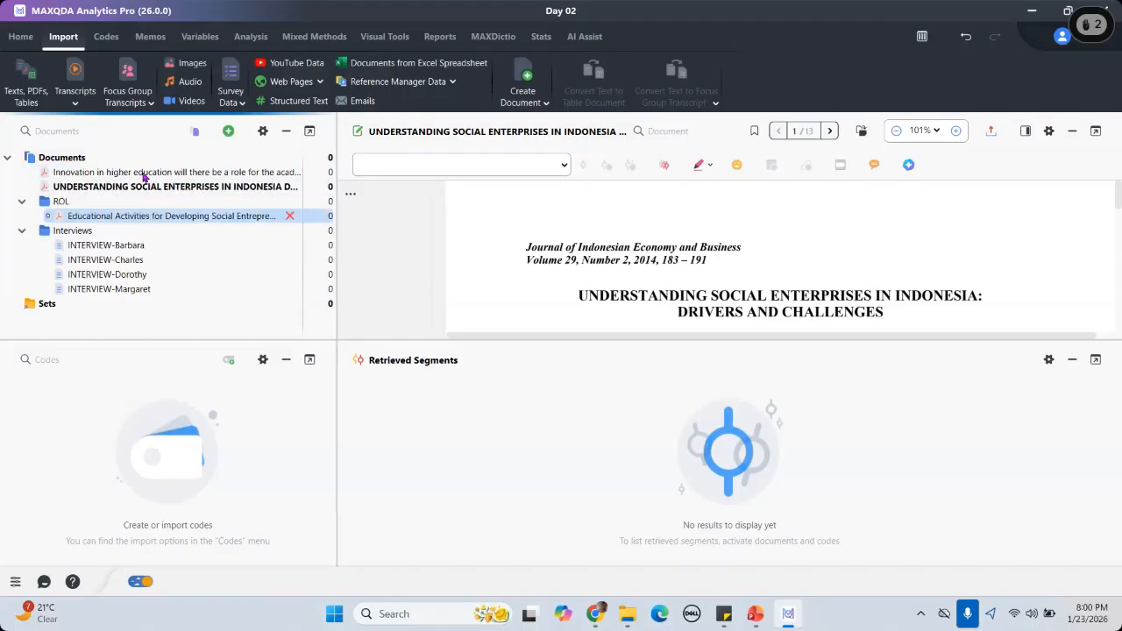
{"action": "left_click_drag", "start_coordinate": [145, 175], "coordinate": [125, 200]}
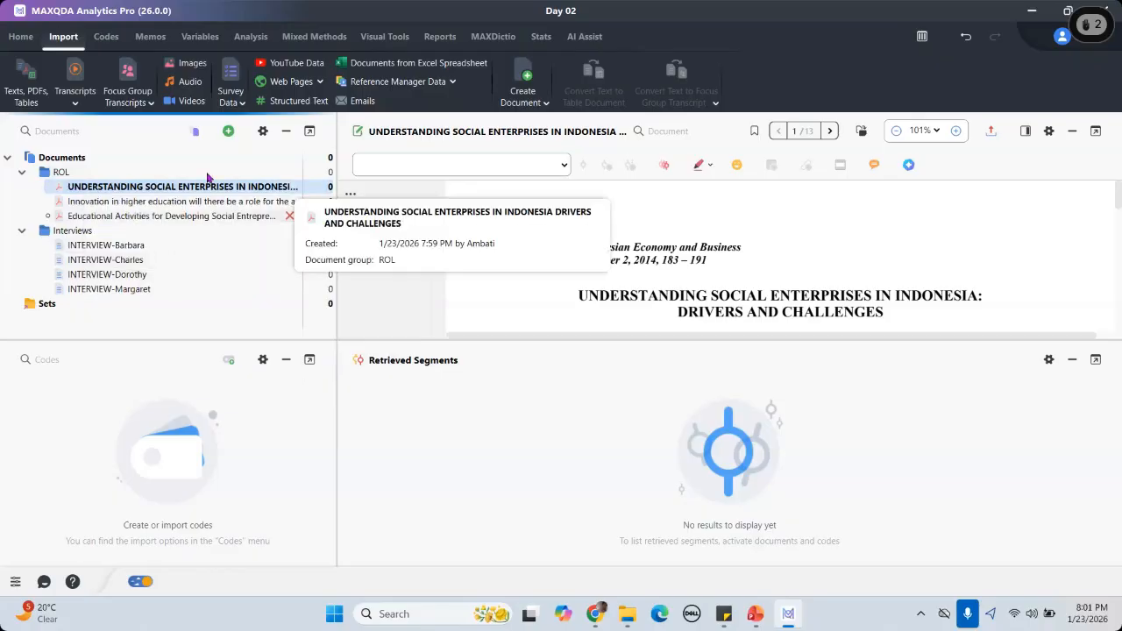
Step: Try adding a new document group while an article in ROL is selected, and undo the addition
{"action": "left_click", "coordinate": [229, 132]}
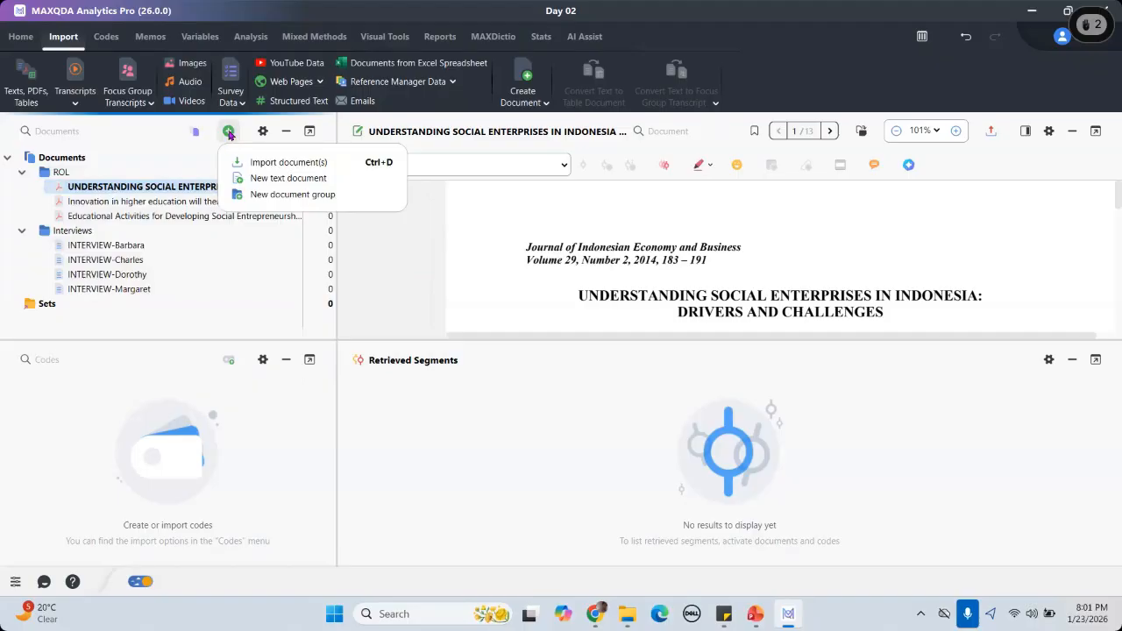
{"action": "left_click", "coordinate": [291, 196]}
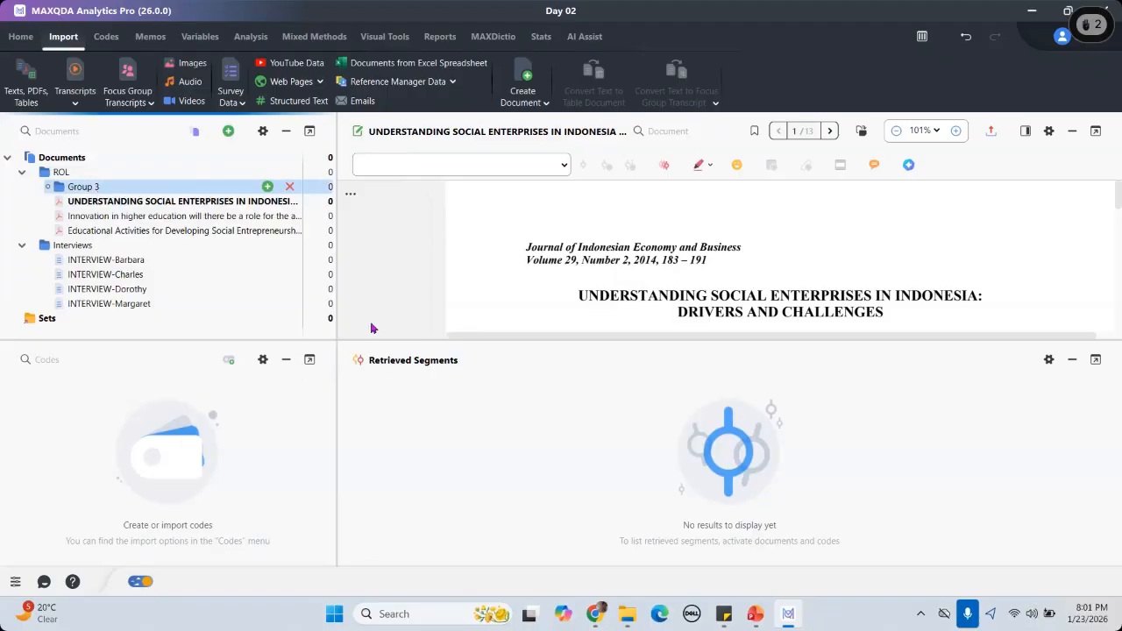
{"action": "key", "text": "ctrl+z"}
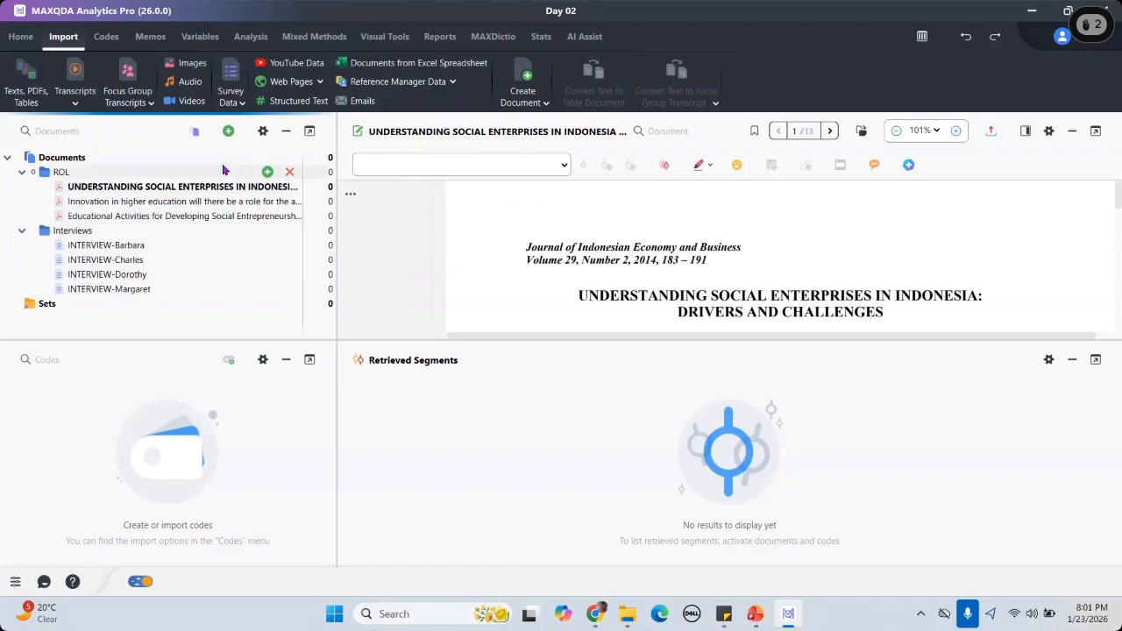
{"action": "left_click", "coordinate": [228, 130]}
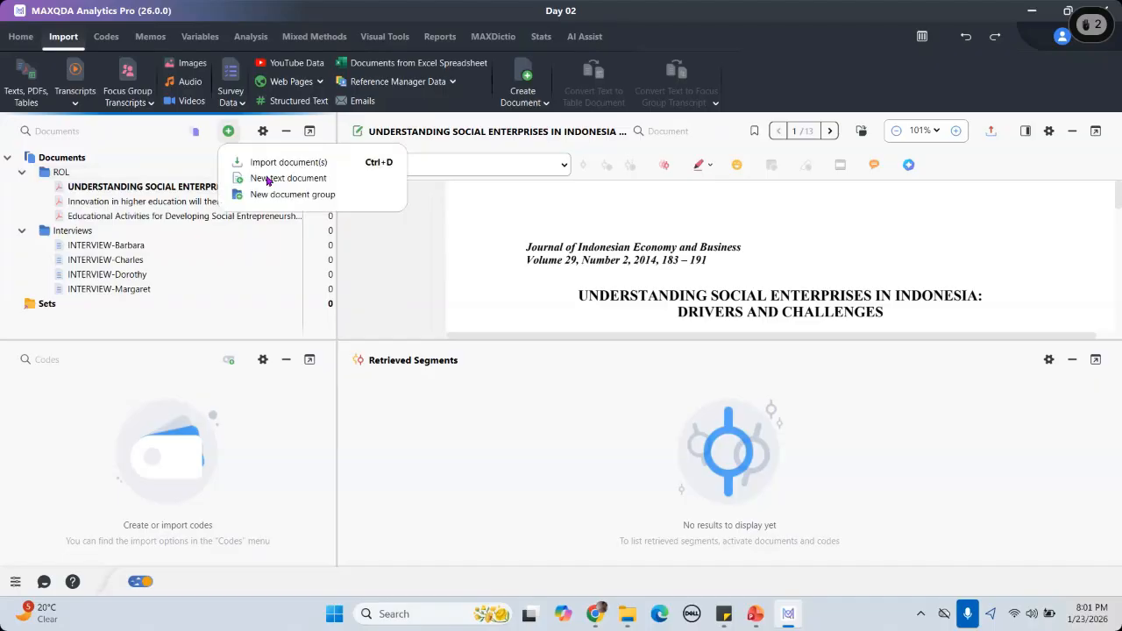
{"action": "left_click", "coordinate": [267, 179]}
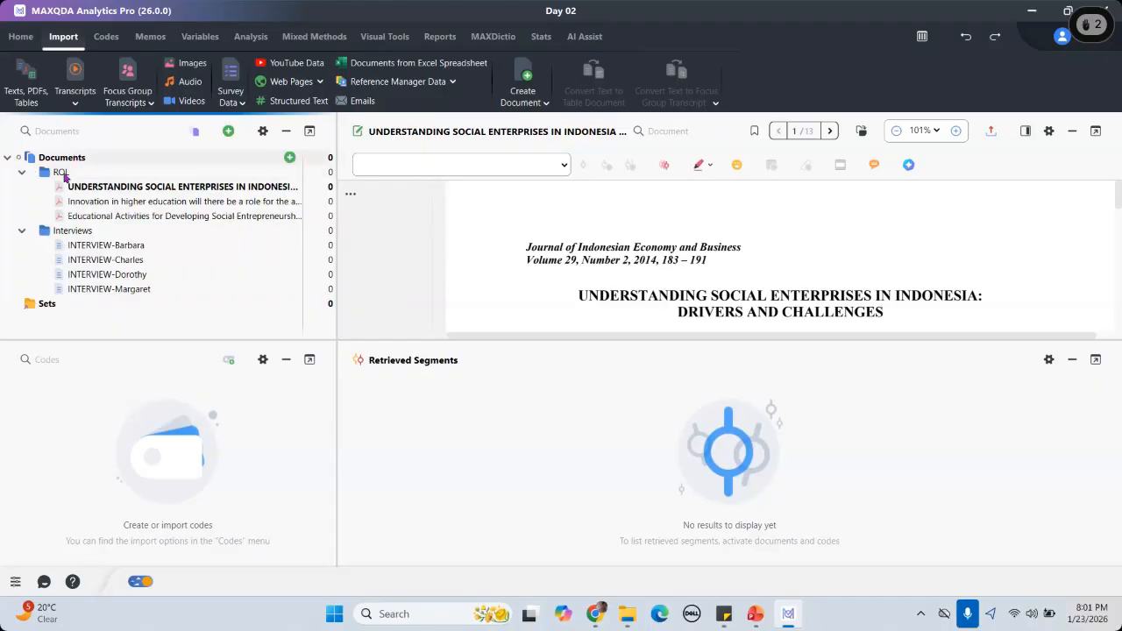
{"action": "left_click", "coordinate": [228, 131]}
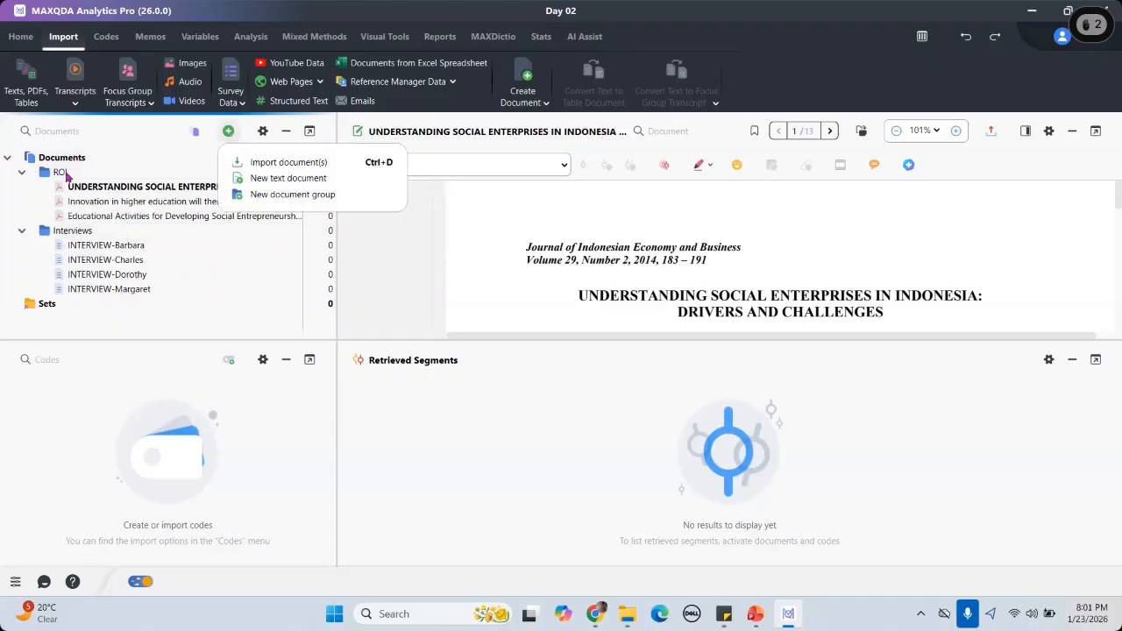
{"action": "left_click", "coordinate": [63, 178]}
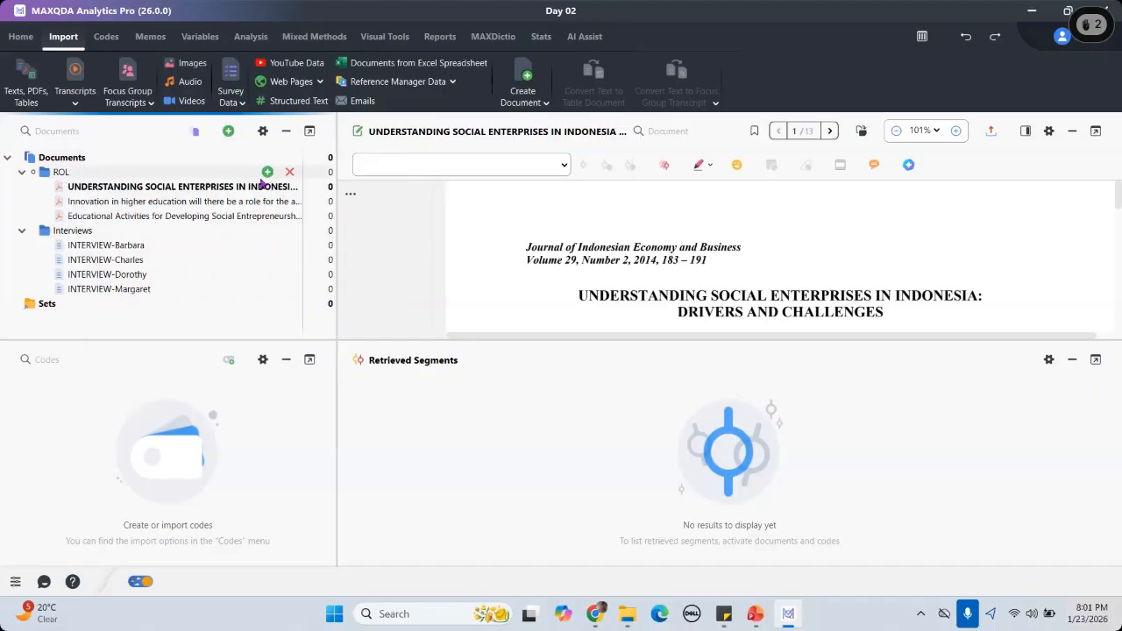
{"action": "left_click", "coordinate": [266, 173]}
{"action": "left_click", "coordinate": [228, 131]}
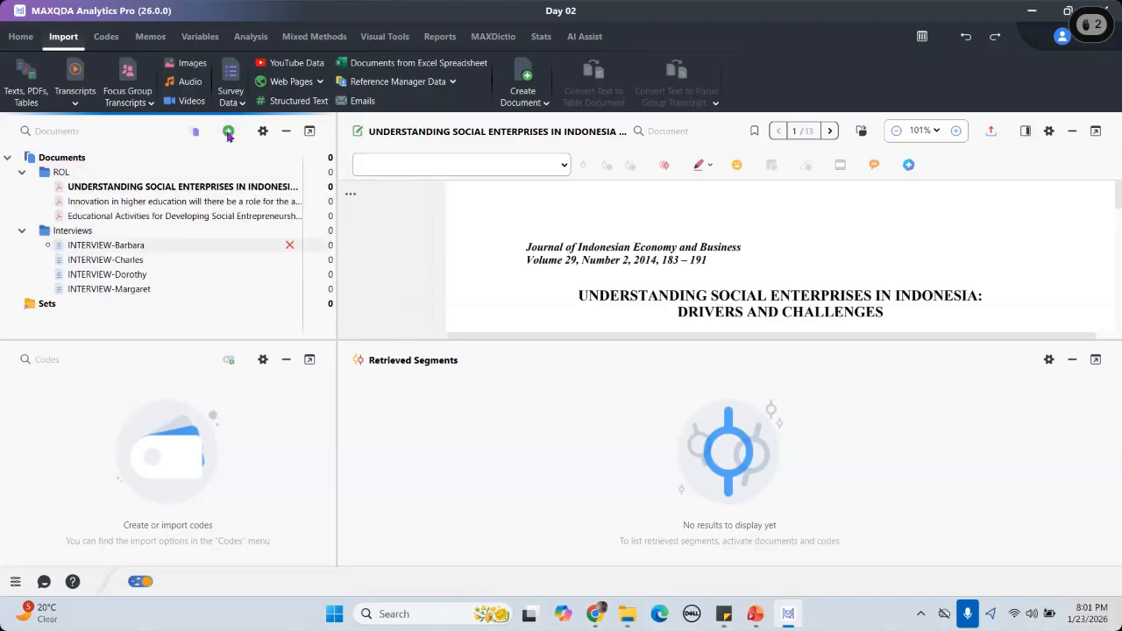
Step: Create a new top-level document group and name it Social Media
{"action": "left_click", "coordinate": [228, 132]}
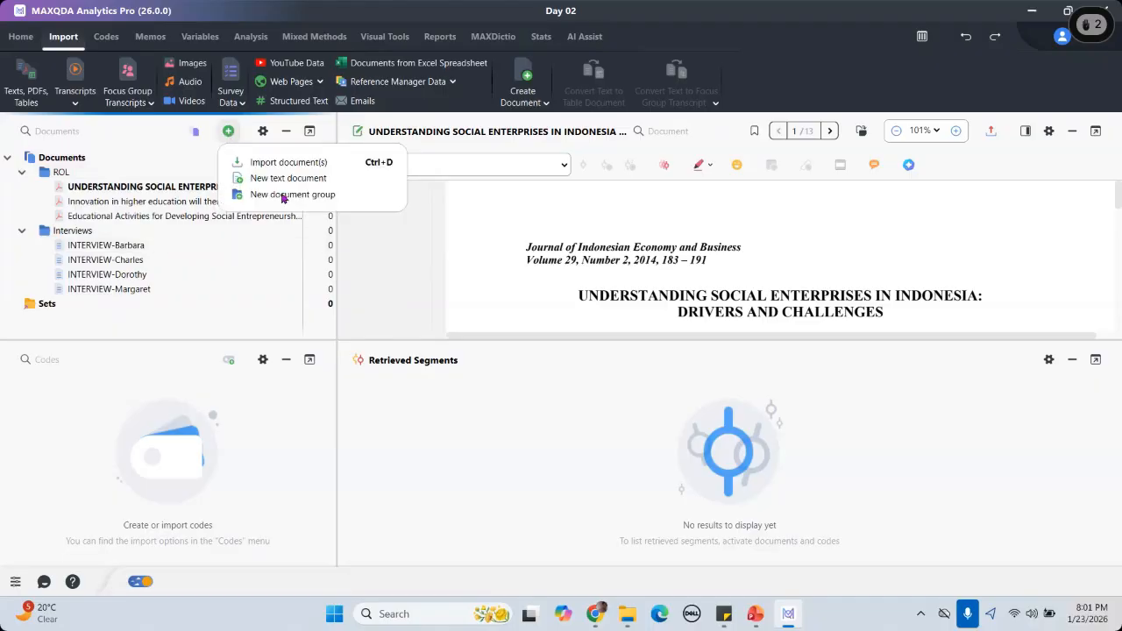
{"action": "left_click", "coordinate": [283, 195]}
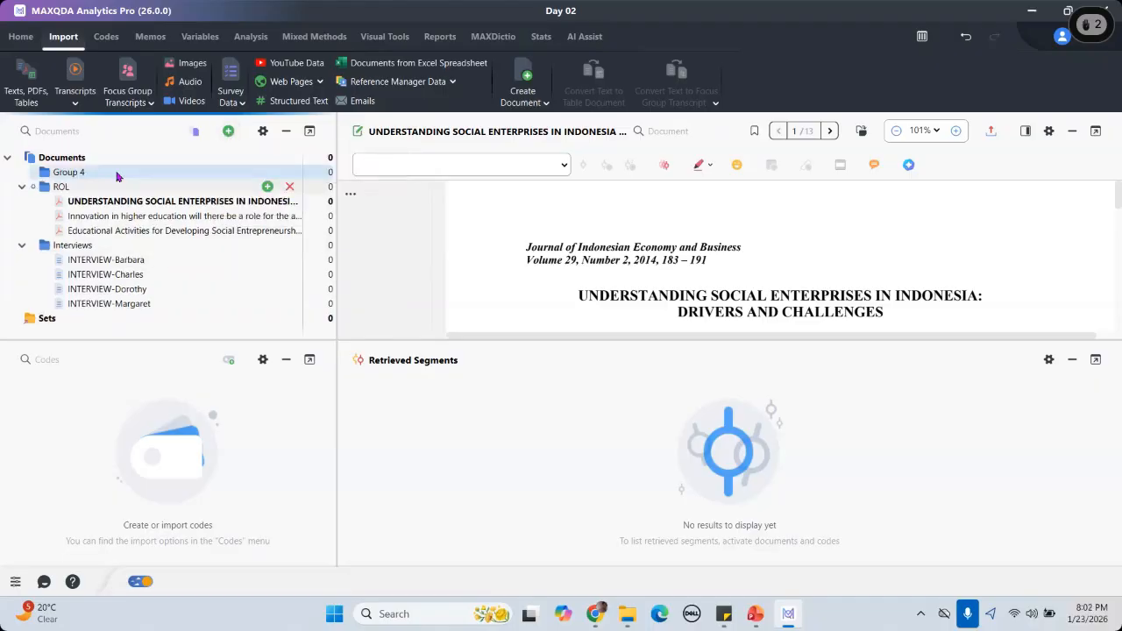
{"action": "right_click", "coordinate": [164, 168]}
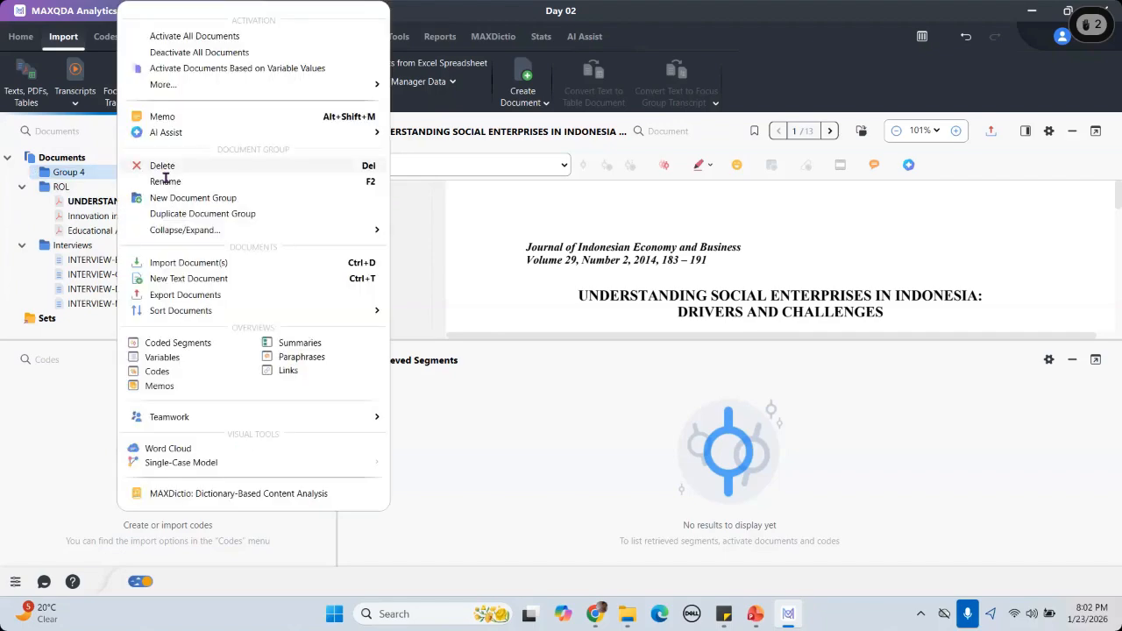
{"action": "left_click", "coordinate": [165, 181]}
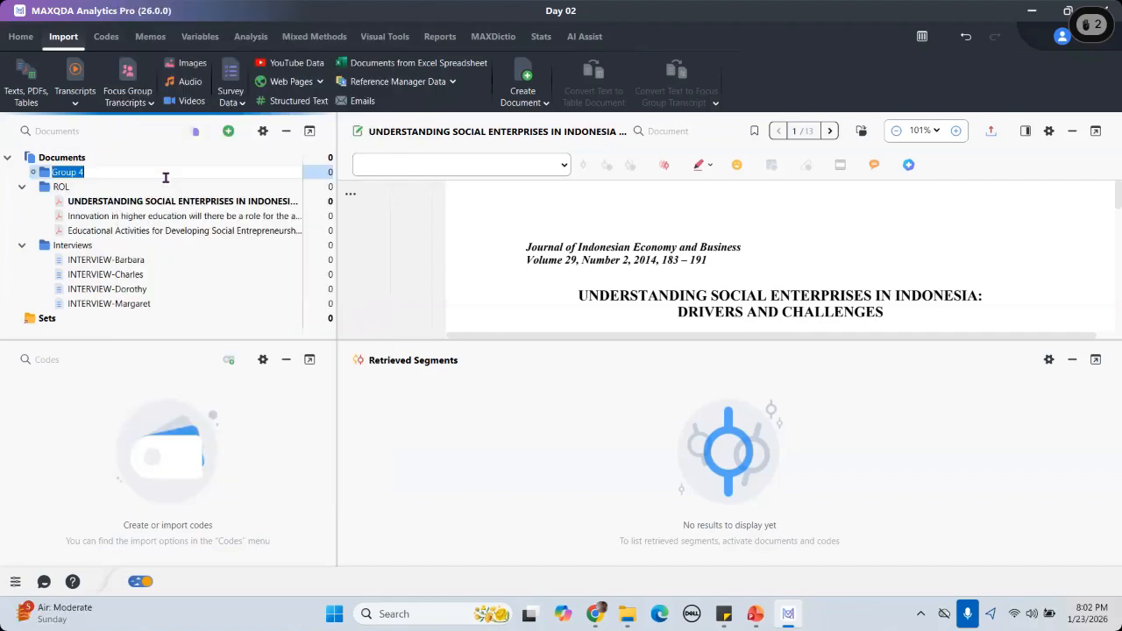
{"action": "type", "text": "sOCIAL"}
{"action": "key", "text": "BackSpace"}
{"action": "key", "text": "BackSpace"}
{"action": "key", "text": "BackSpace"}
{"action": "key", "text": "BackSpace"}
{"action": "key", "text": "BackSpace"}
{"action": "key", "text": "BackSpace"}
{"action": "key", "text": "BackSpace"}
{"action": "type", "text": "Social Media fi"}
{"action": "key", "text": "BackSpace"}
{"action": "key", "text": "BackSpace"}
{"action": "key", "text": "BackSpace"}
{"action": "left_click", "coordinate": [62, 369]}
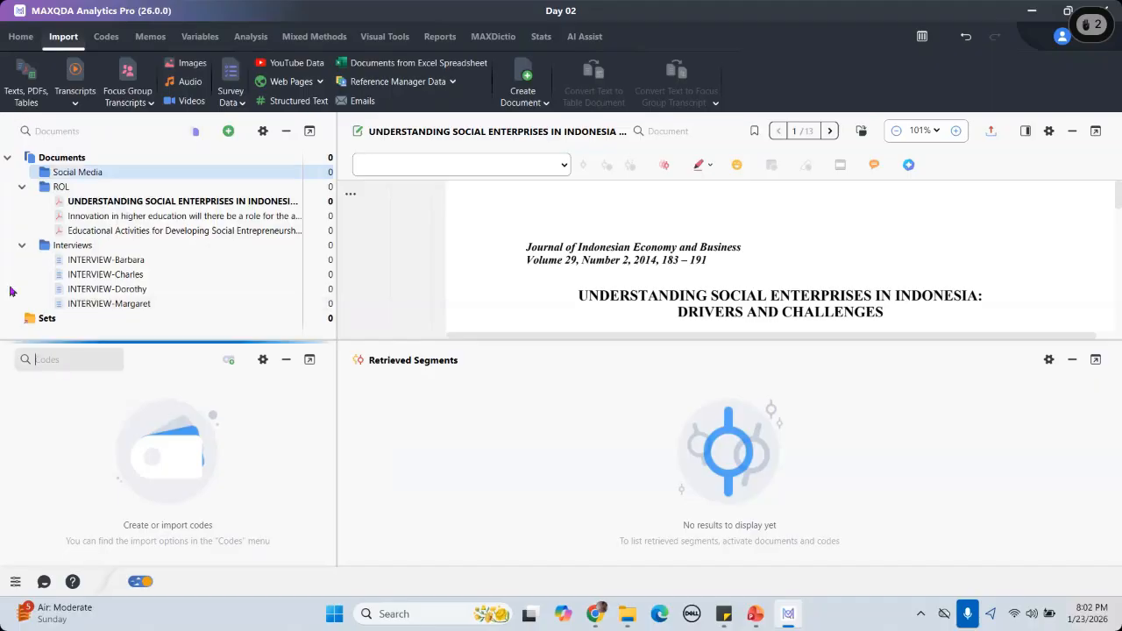
Step: Import the Berlin video from the 4_Videos folder into the Social Media group without transcribing it, and return to the document list
{"action": "left_click", "coordinate": [91, 173]}
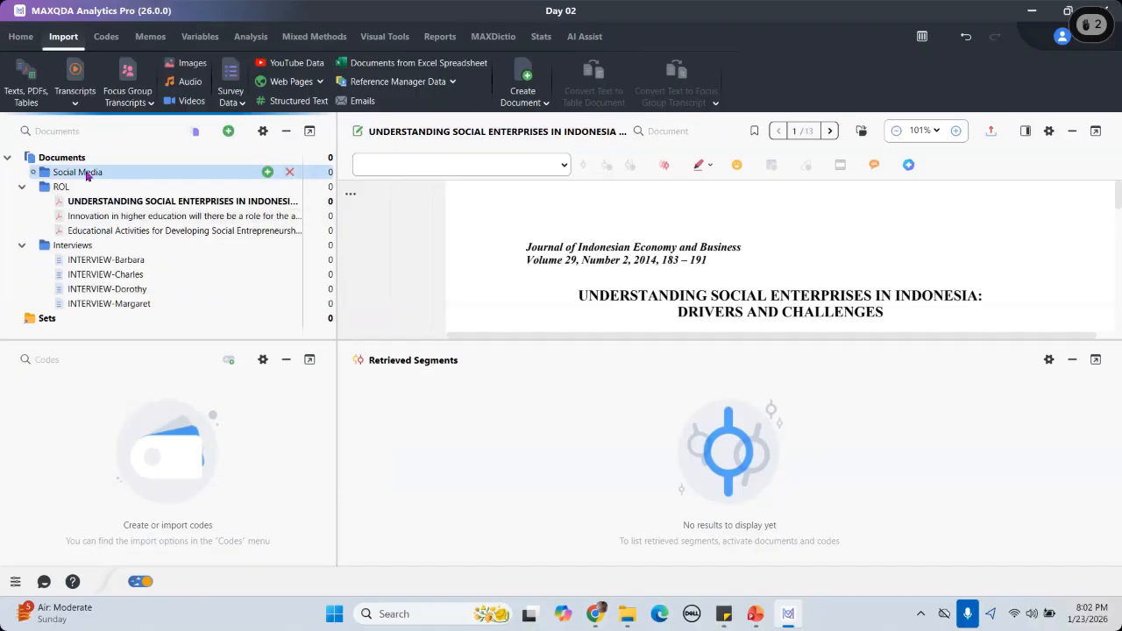
{"action": "left_click", "coordinate": [268, 172]}
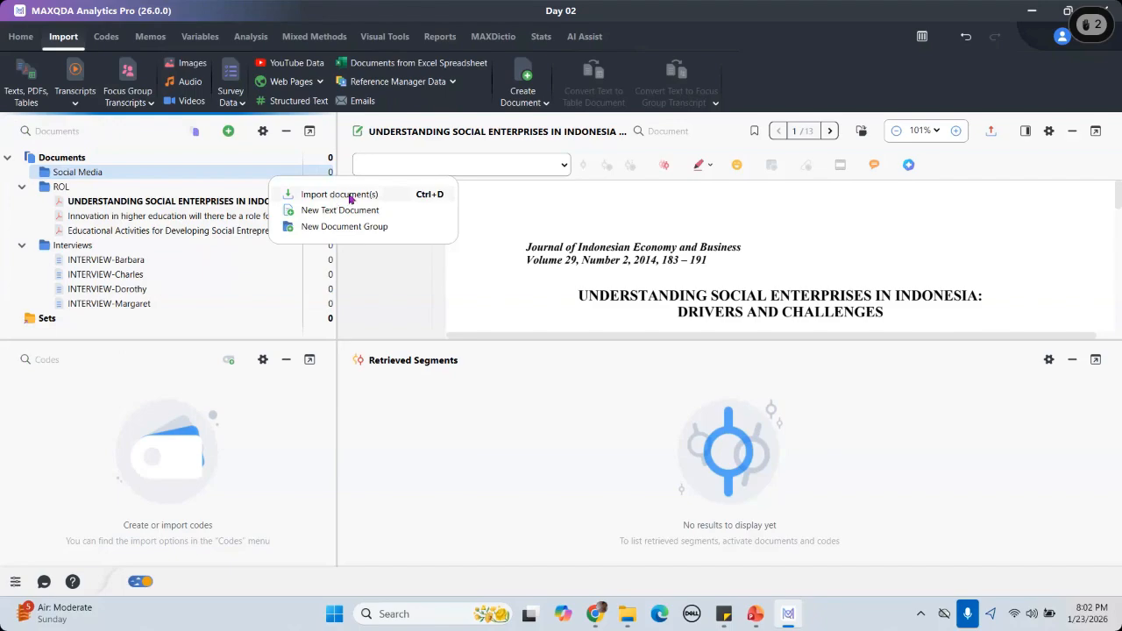
{"action": "left_click", "coordinate": [350, 195]}
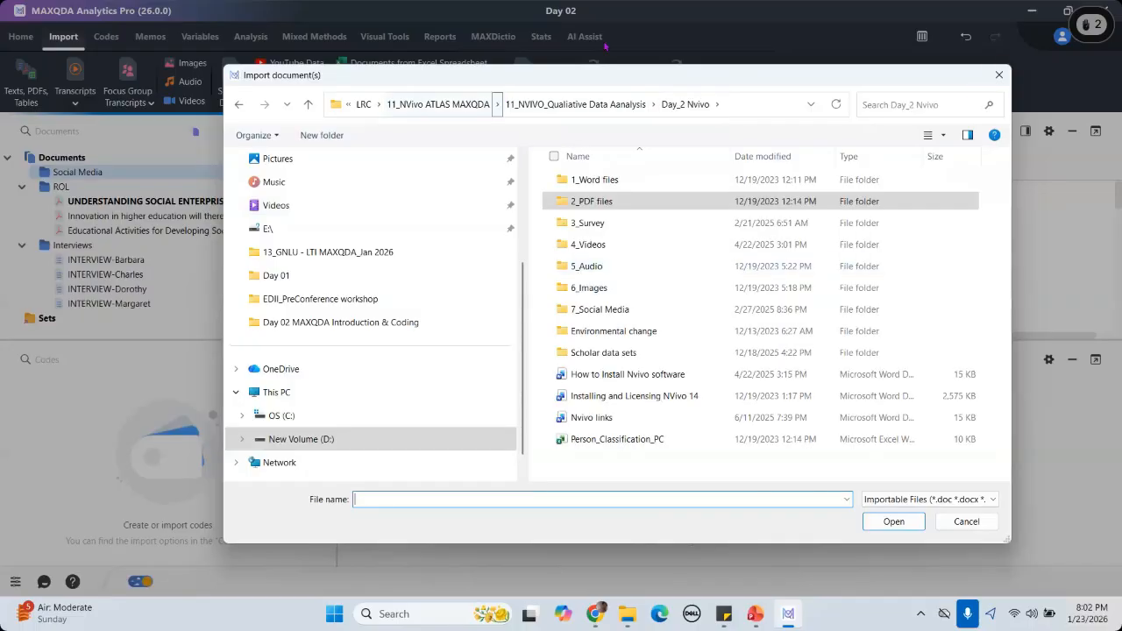
{"action": "left_click_drag", "start_coordinate": [516, 77], "coordinate": [604, 44]}
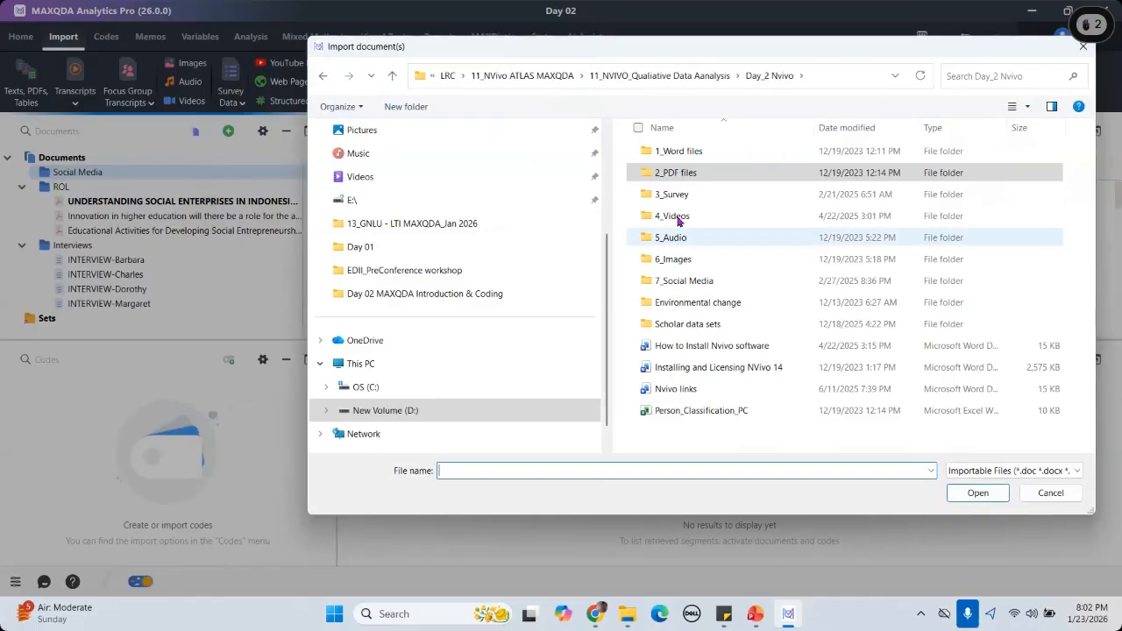
{"action": "double_click", "coordinate": [675, 217]}
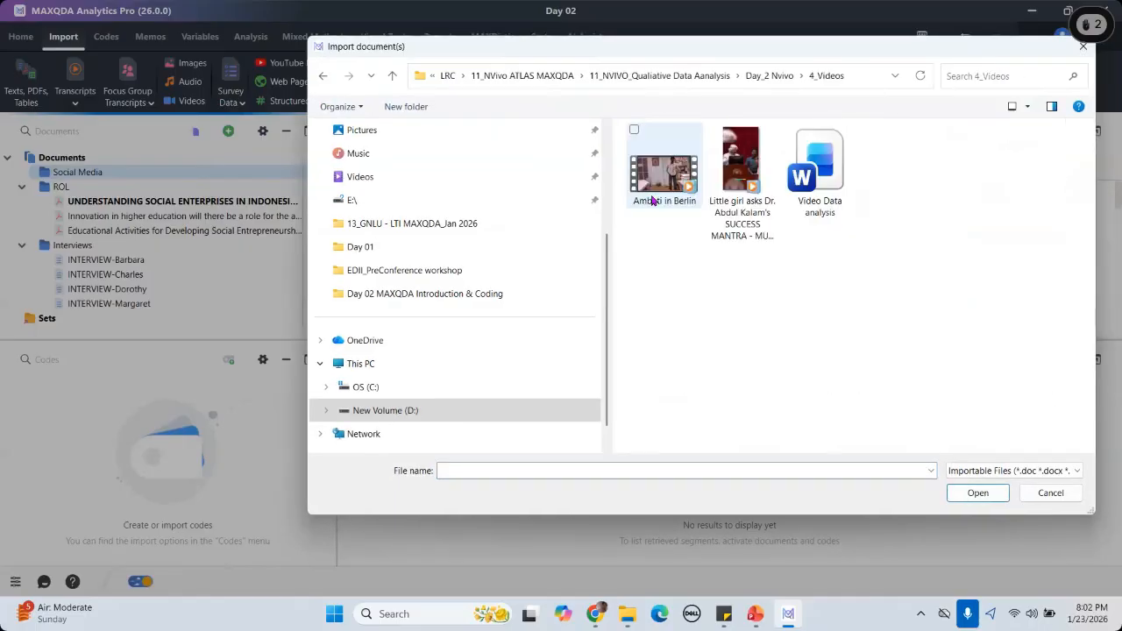
{"action": "left_click", "coordinate": [661, 190]}
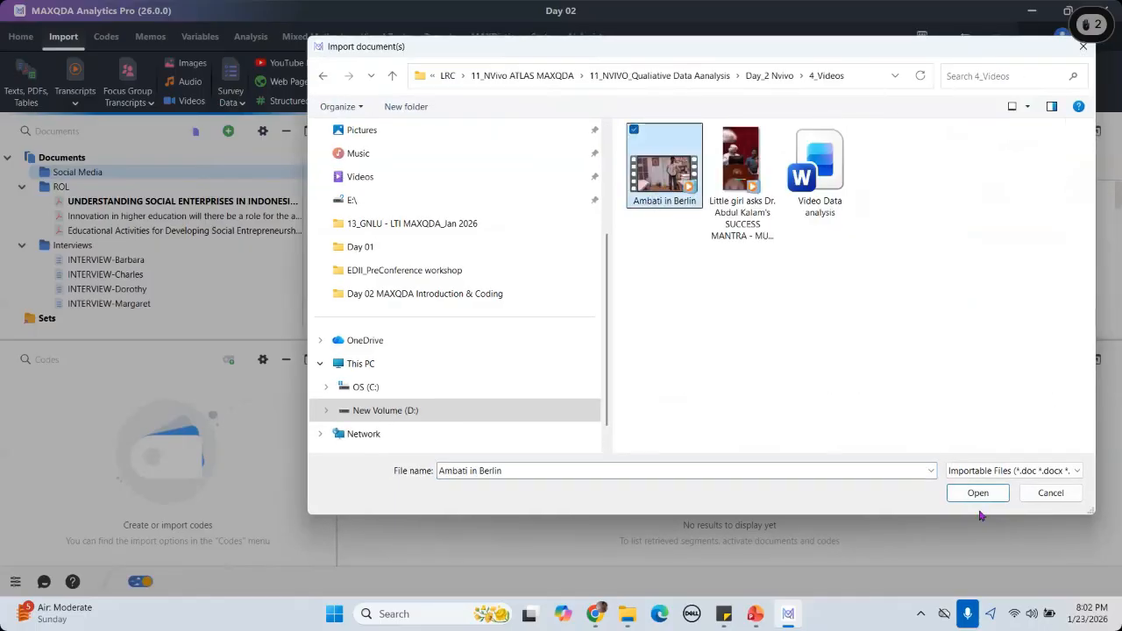
{"action": "left_click", "coordinate": [978, 496]}
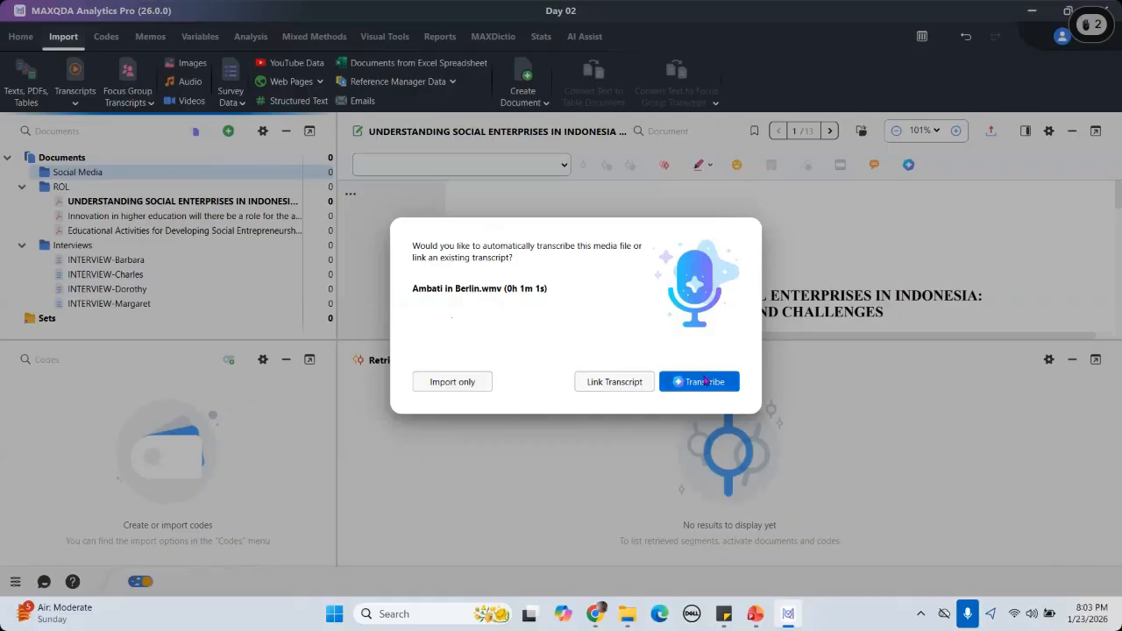
{"action": "left_click", "coordinate": [455, 391]}
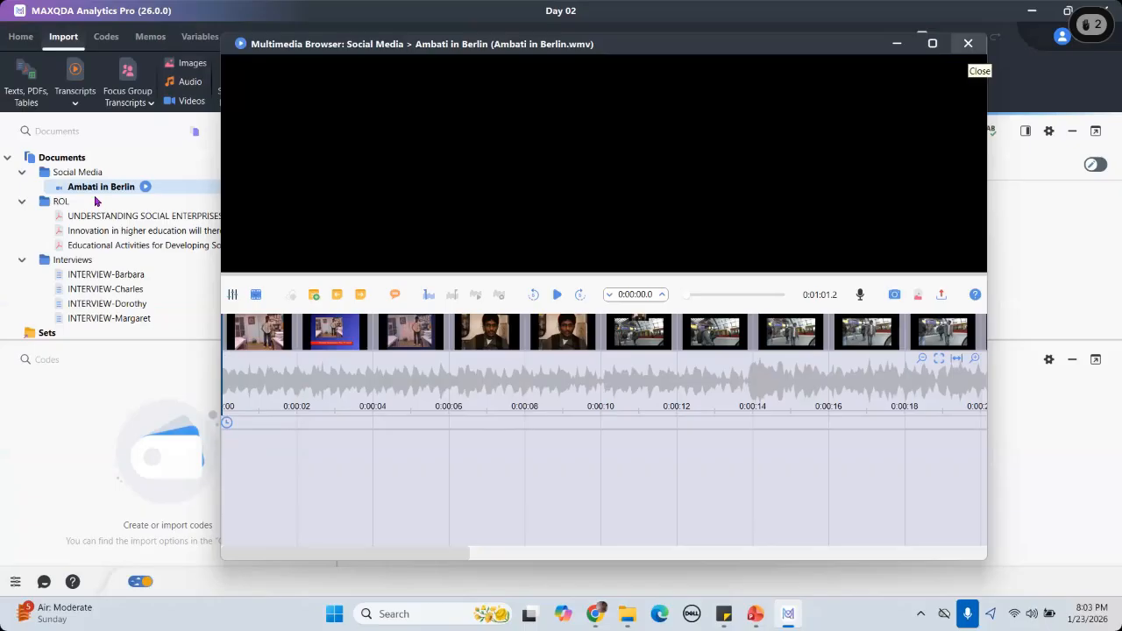
{"action": "left_click", "coordinate": [86, 192]}
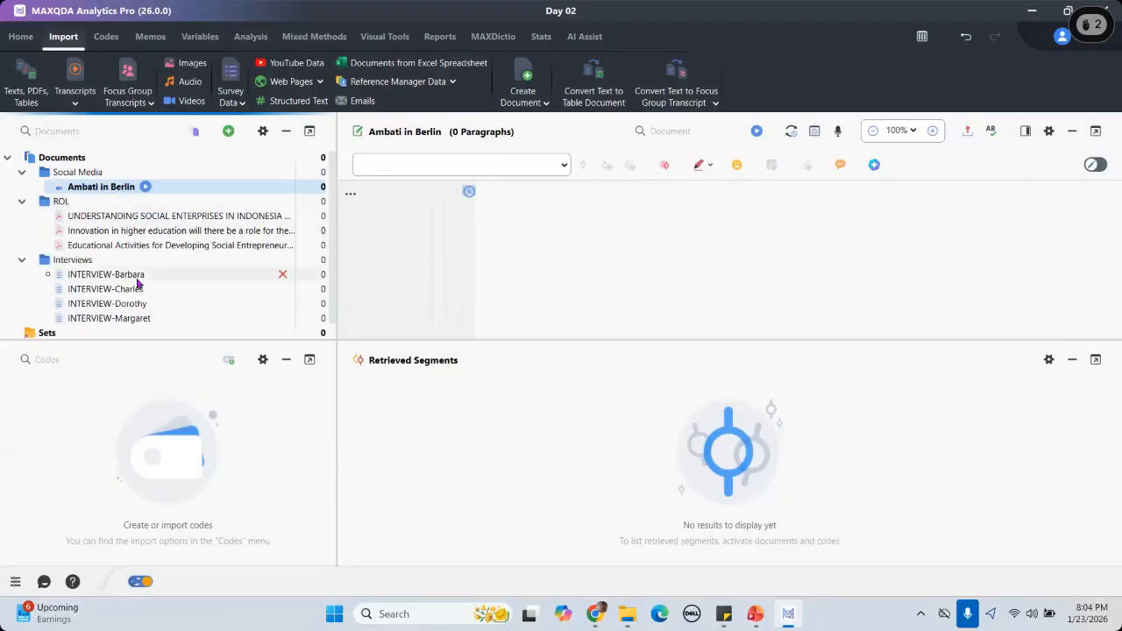
Step: Open the first interview in the Interviews group and look through its opening paragraphs, leaving no text selected
{"action": "mouse_move", "coordinate": [145, 282]}
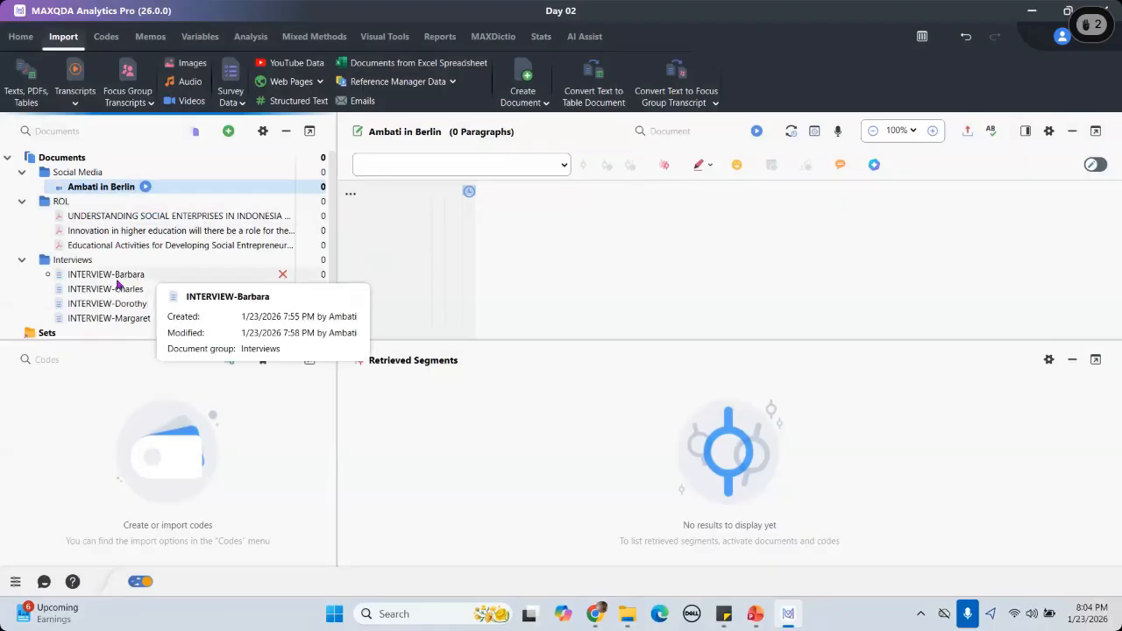
{"action": "double_click", "coordinate": [120, 275]}
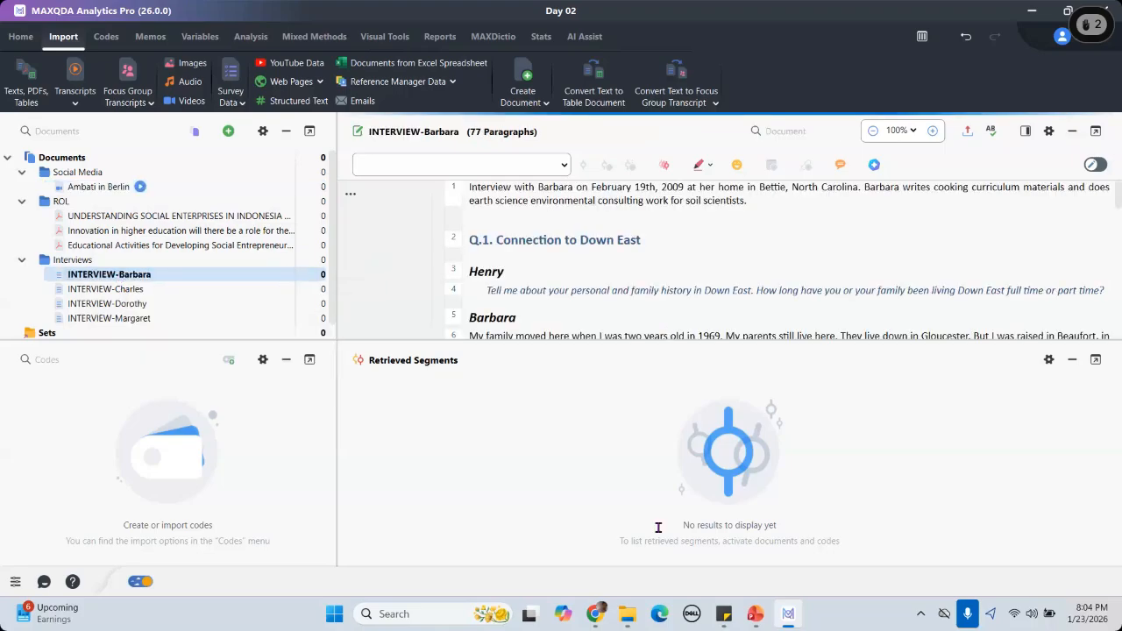
{"action": "left_click_drag", "start_coordinate": [671, 335], "coordinate": [910, 287]}
{"action": "scroll", "coordinate": [787, 238], "scroll_direction": "up", "scroll_amount": 2}
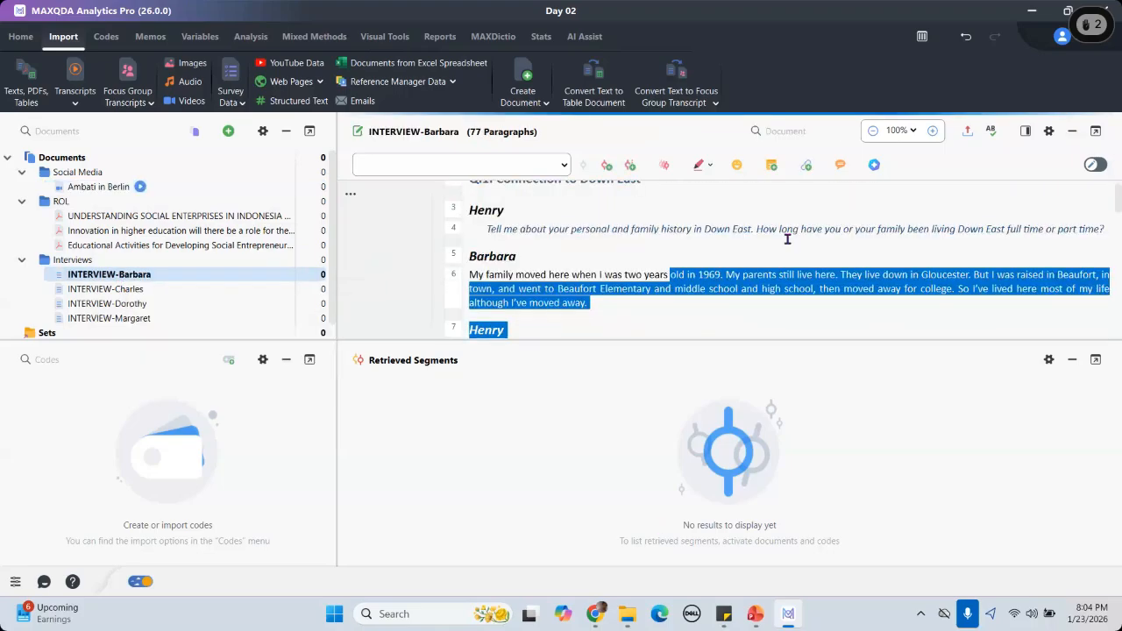
{"action": "scroll", "coordinate": [787, 238], "scroll_direction": "up", "scroll_amount": 2}
{"action": "left_click", "coordinate": [787, 244]}
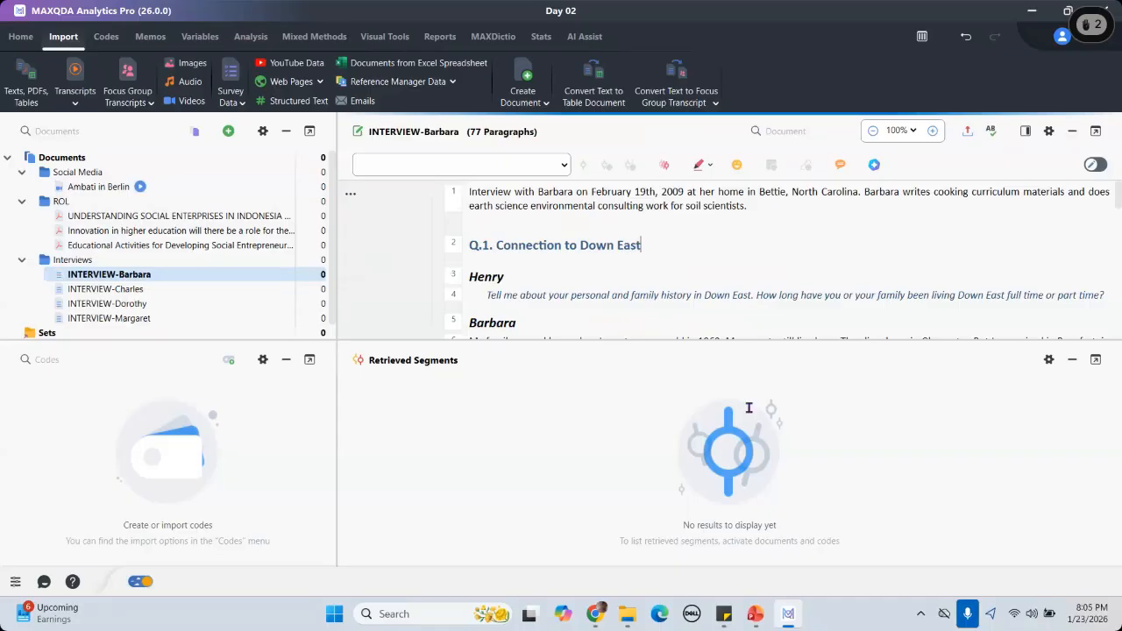
Step: Collapse the Retrieved Segments window to enlarge the open interview, and return to the start of its text
{"action": "left_click_drag", "start_coordinate": [748, 408], "coordinate": [725, 382]}
{"action": "left_click", "coordinate": [726, 381]}
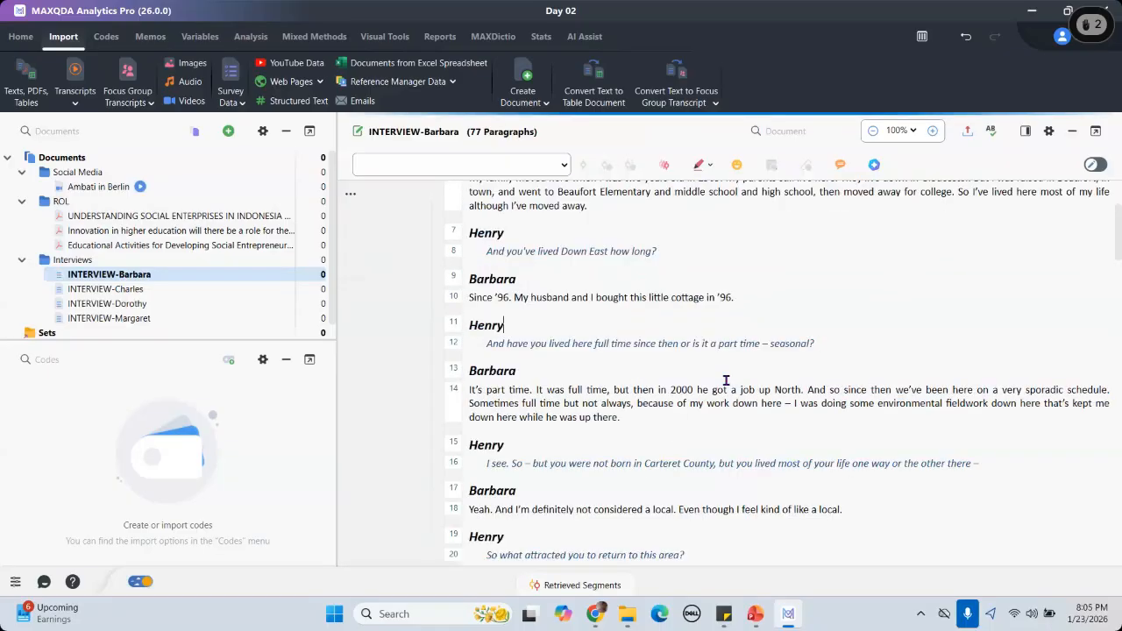
{"action": "scroll", "coordinate": [498, 310], "scroll_direction": "up", "scroll_amount": 3}
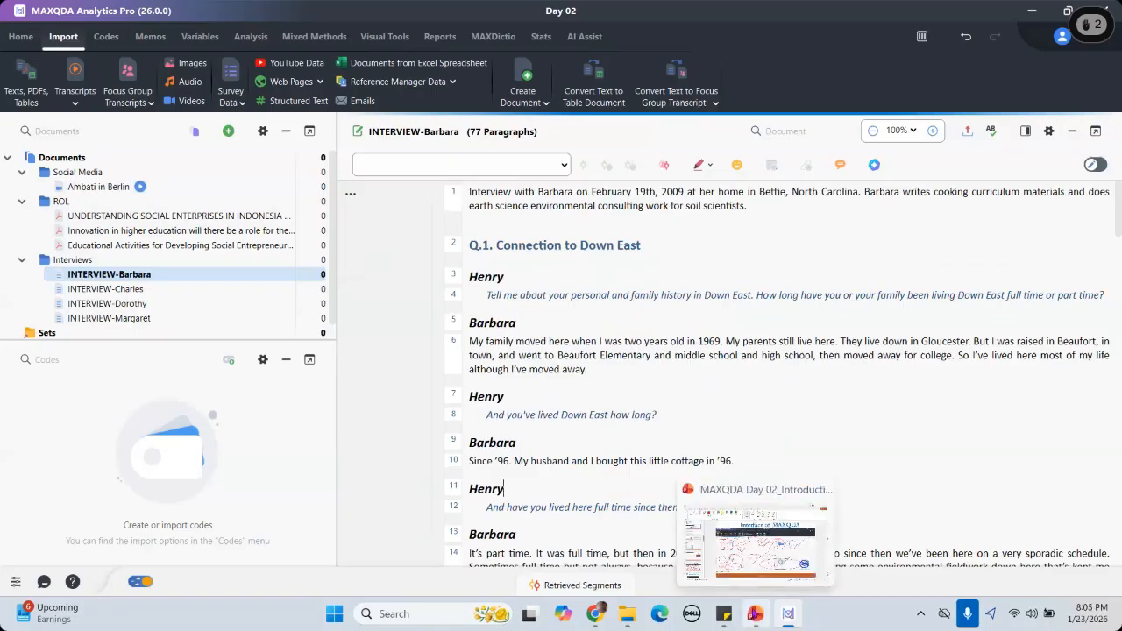
Step: Switch to the MAXQDA Day 02_Introduction presentation in PowerPoint, go to slide 21 and mark the Use Code heading with a red pen stroke
{"action": "left_click", "coordinate": [755, 614]}
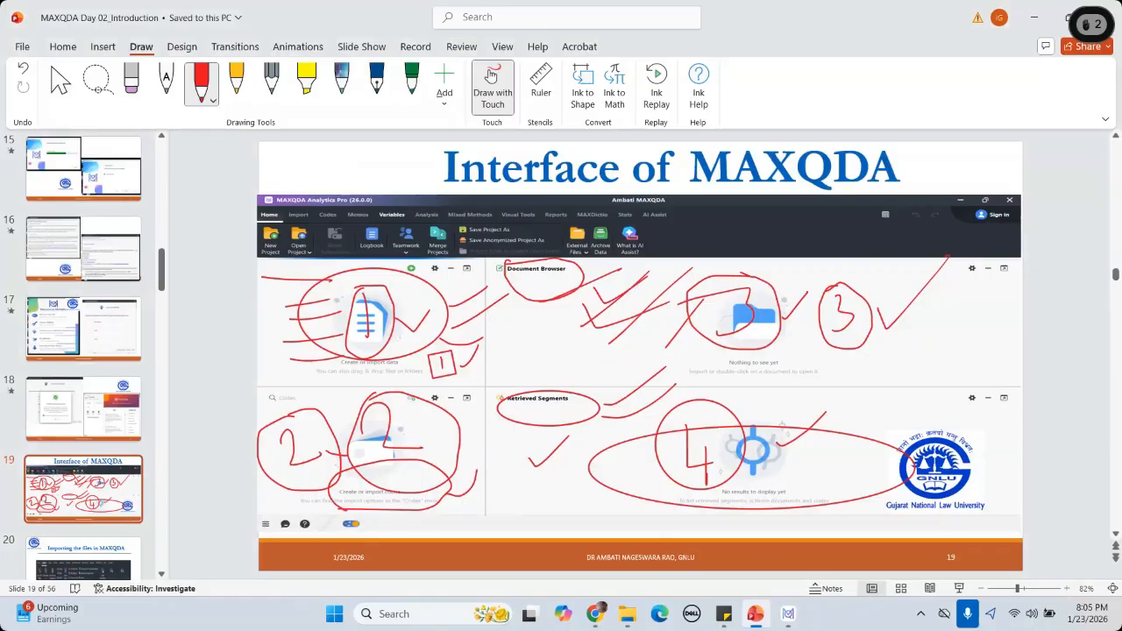
{"action": "key", "text": "Page_Down"}
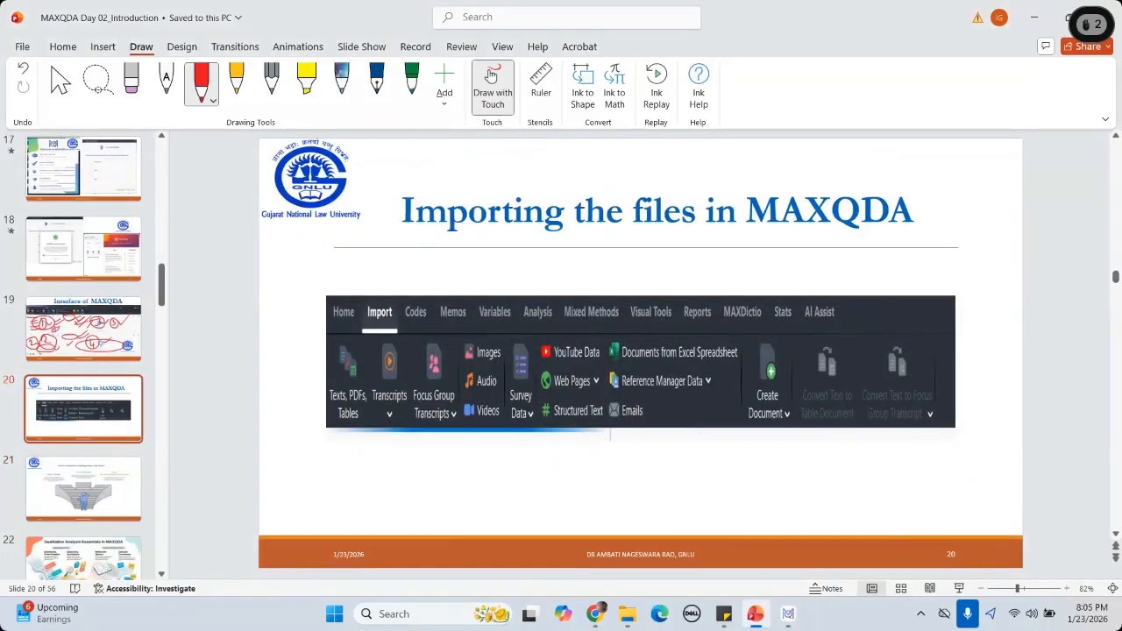
{"action": "key", "text": "Page_Down"}
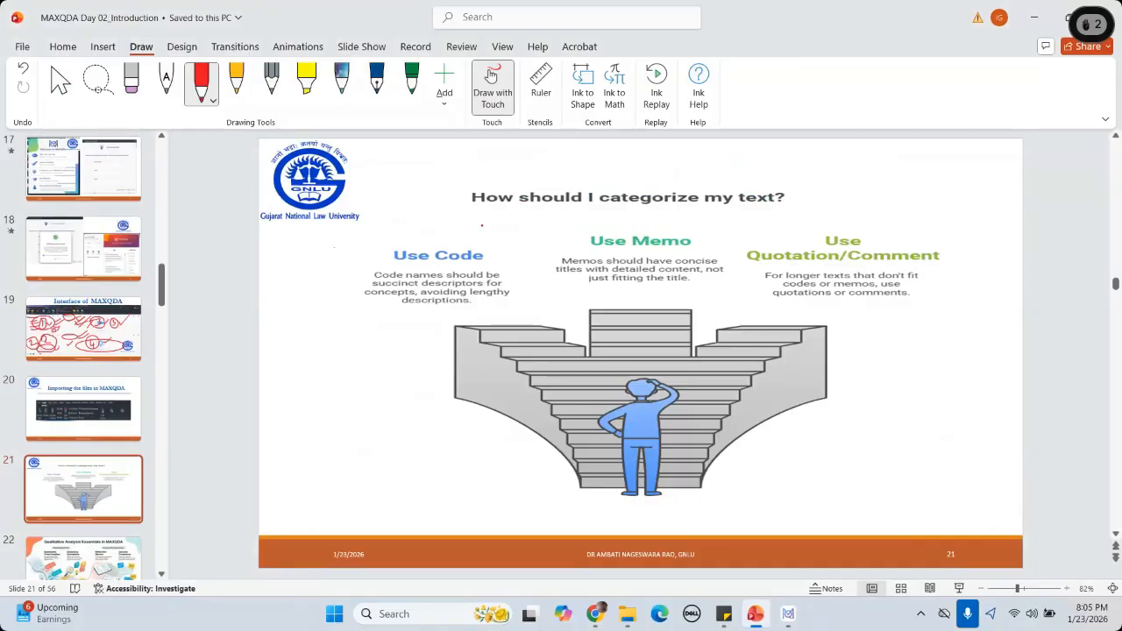
{"action": "left_click_drag", "start_coordinate": [518, 230], "coordinate": [490, 261]}
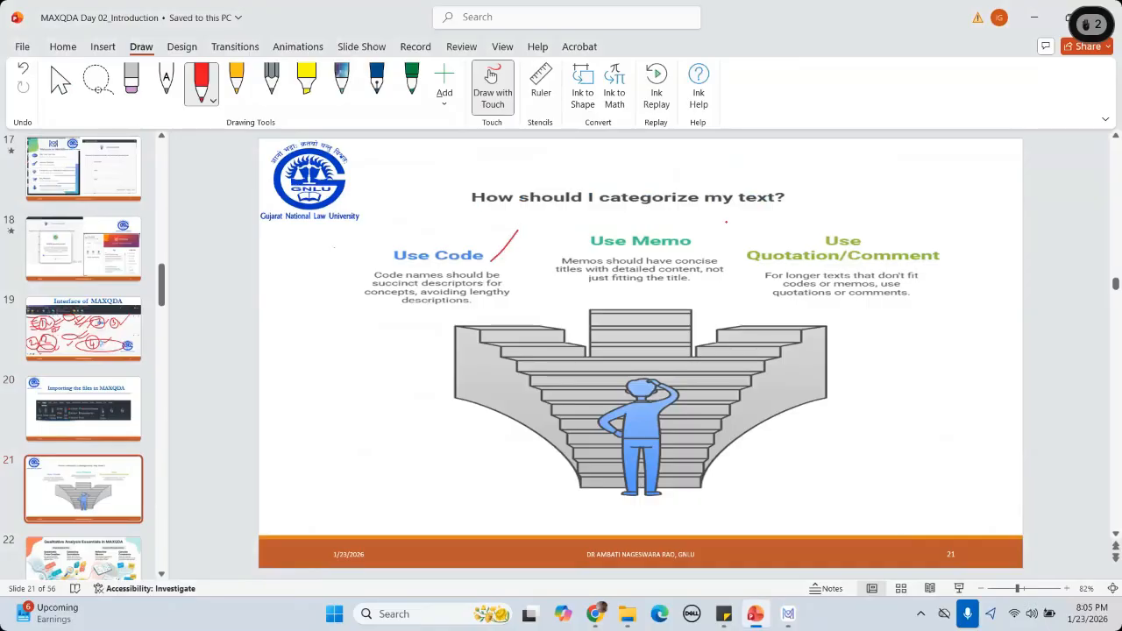